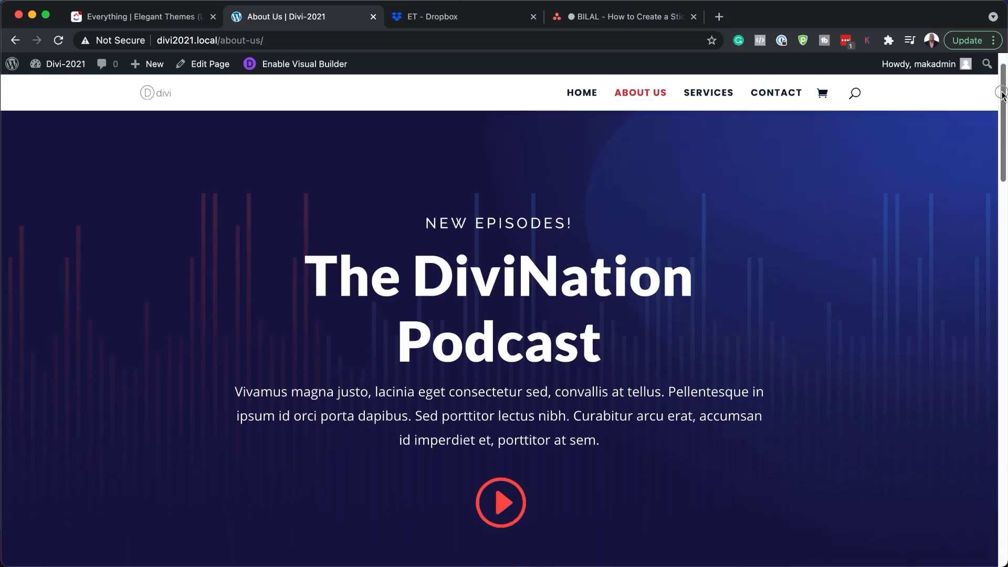
Scroll the finished podcast page demo, then move to the Divi-2021 WordPress Dashboard
mouse_move(1001, 93)
left_mouse_down()
mouse_move(992, 251)
mouse_move(963, 389)
mouse_move(958, 480)
mouse_move(1002, 181)
mouse_move(1002, 200)
mouse_move(1000, 89)
left_mouse_up()
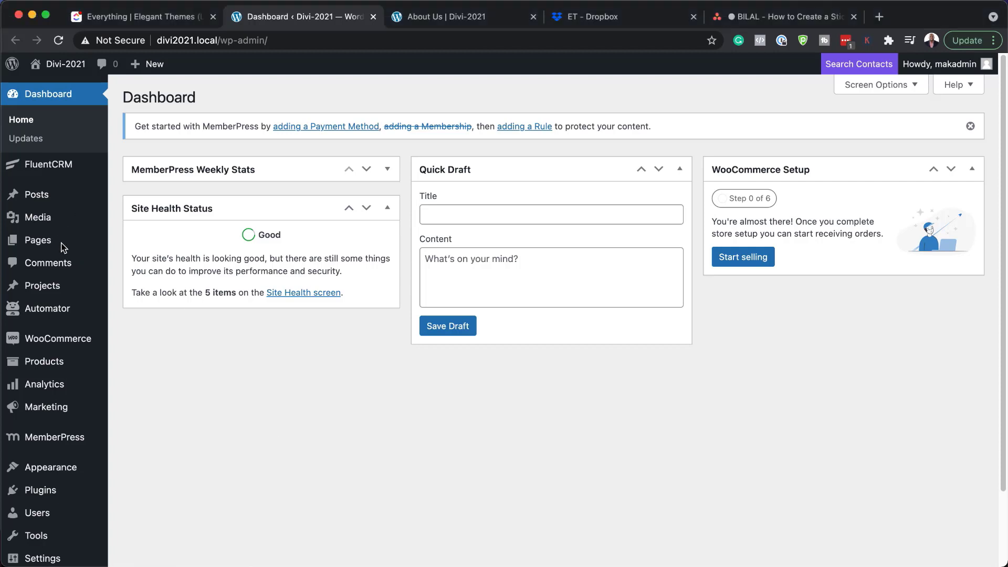
Add a new page titled 'Podcast' and launch it in the Divi Builder
mouse_move(53, 246)
left_click(147, 264)
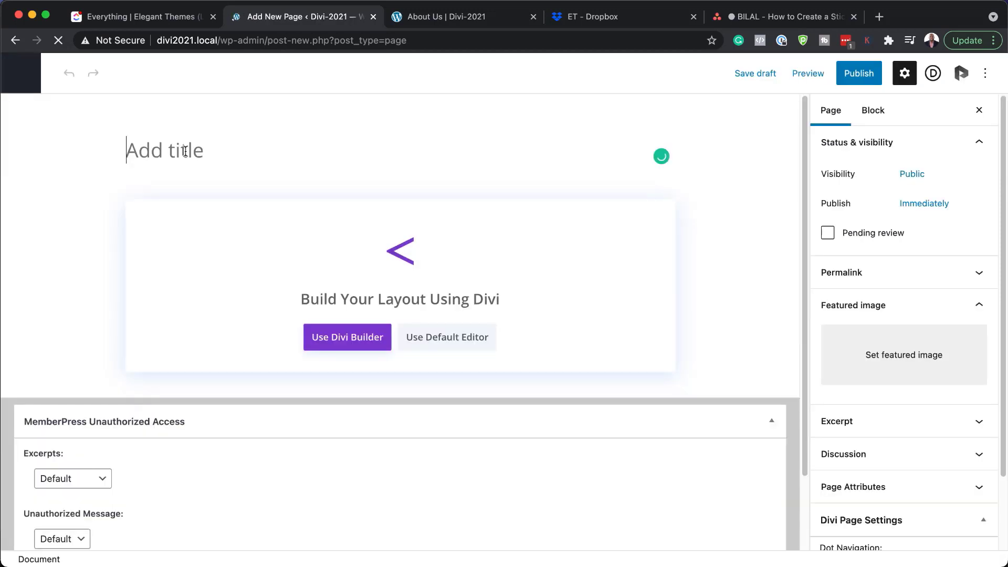
left_click(186, 152)
type("Podcast")
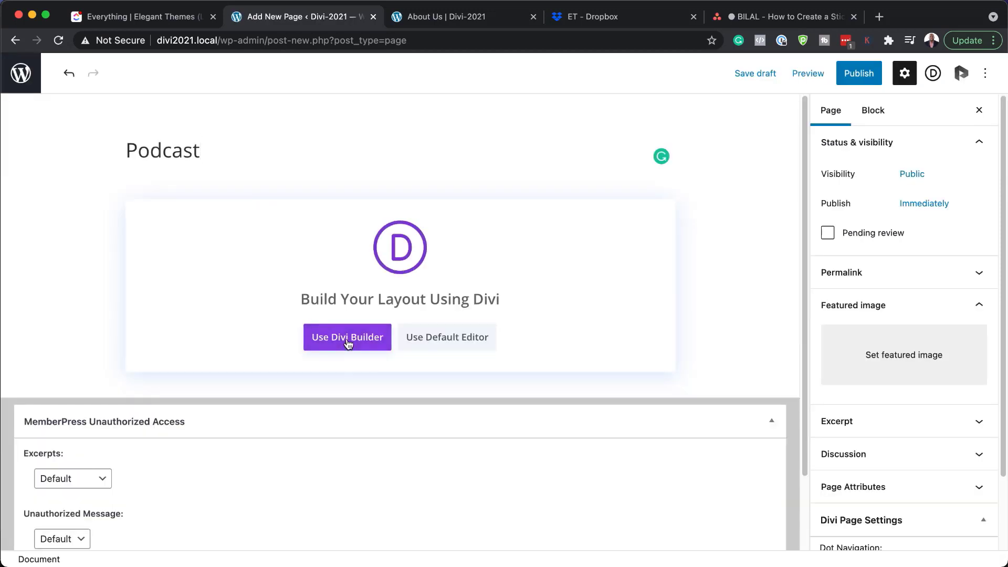
left_click(346, 339)
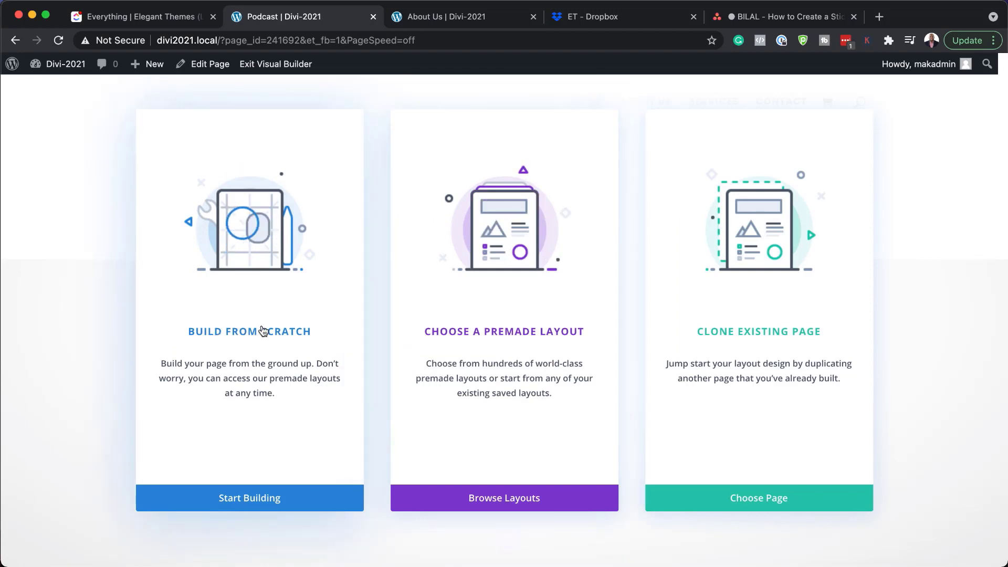
Search the premade layouts for 'Podcast' and apply the Podcast Landing Page layout
left_click(478, 338)
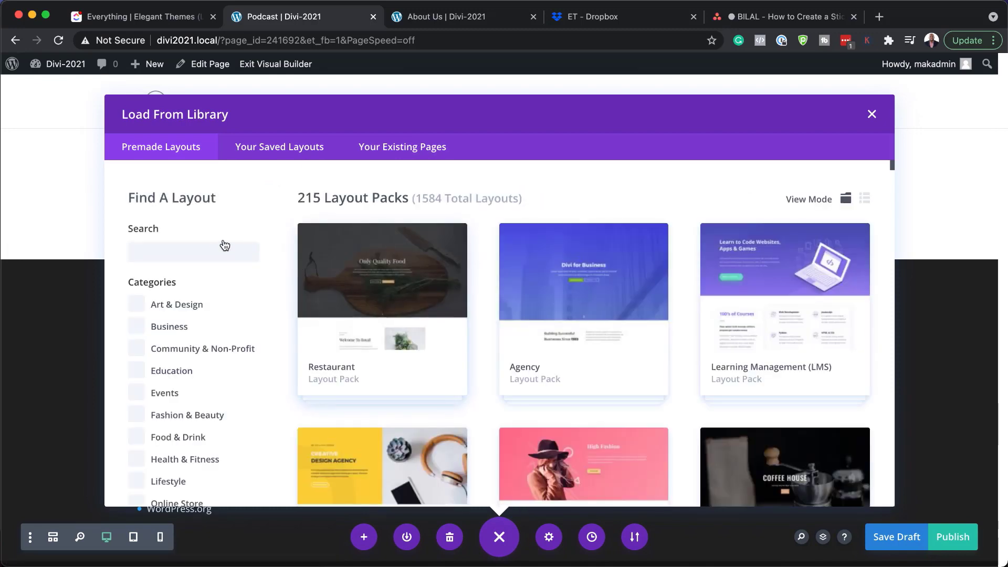
left_click(203, 251)
type("Podcast")
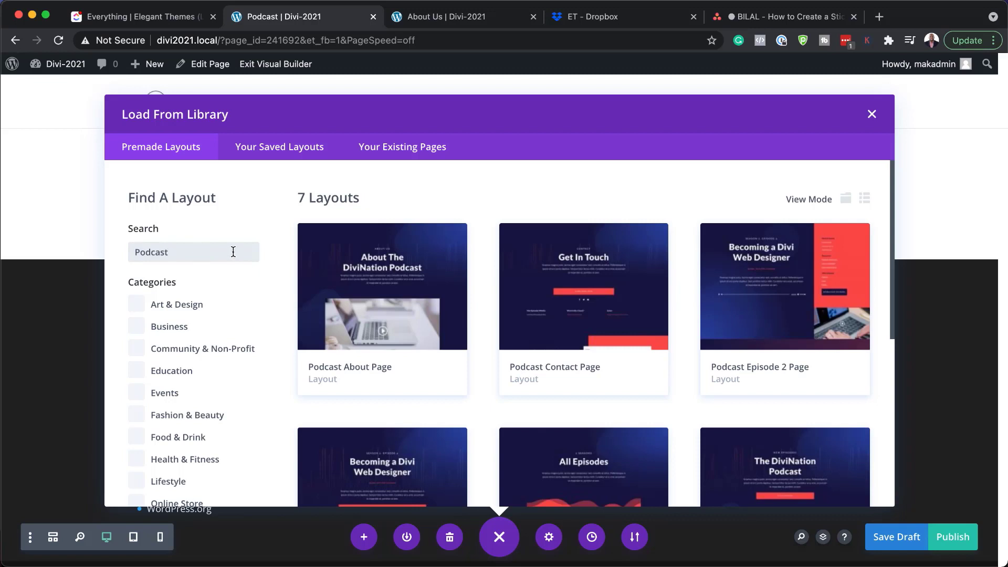
scroll(767, 334, "down", 5)
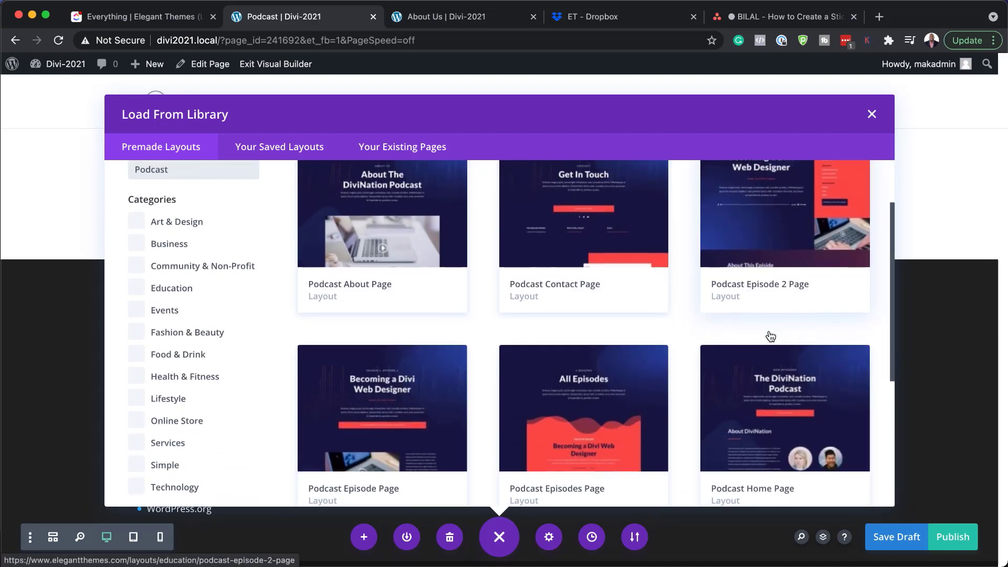
scroll(770, 336, "down", 1)
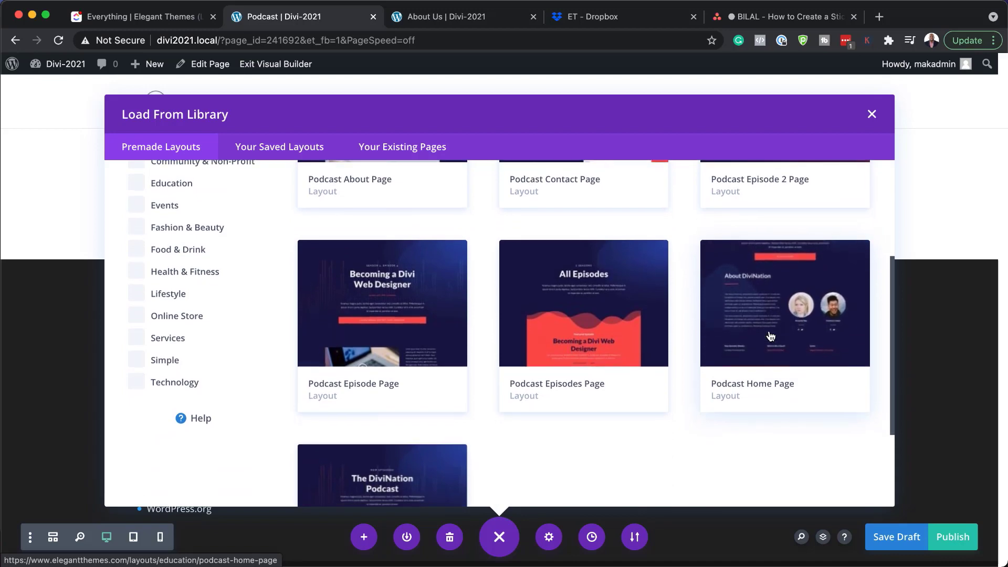
scroll(463, 389, "down", 3)
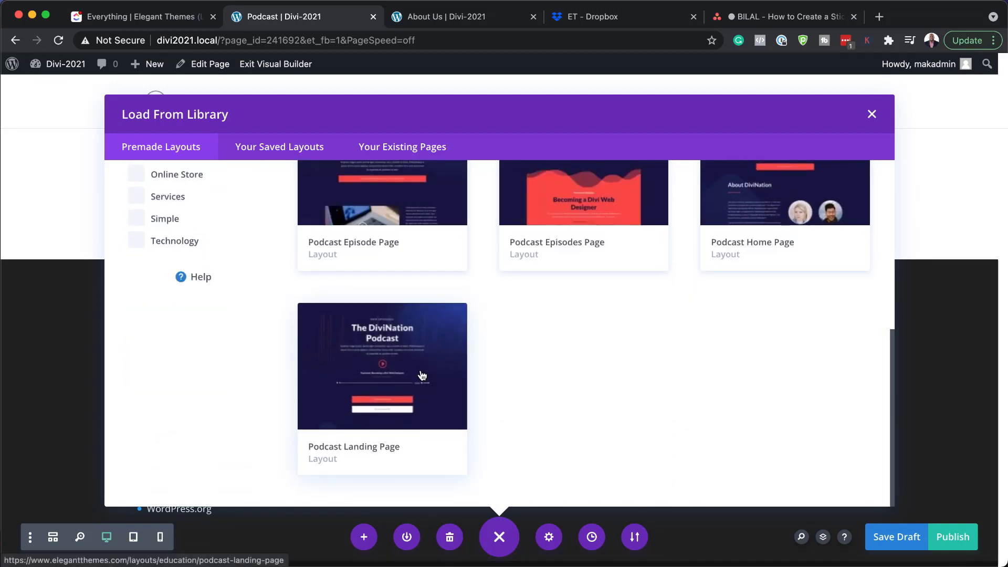
left_click(421, 374)
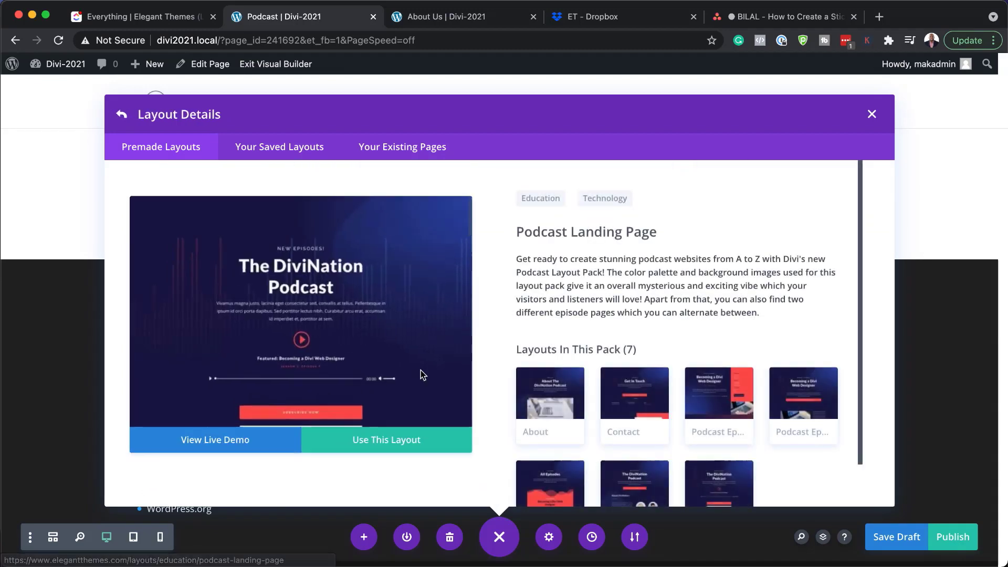
left_click(400, 444)
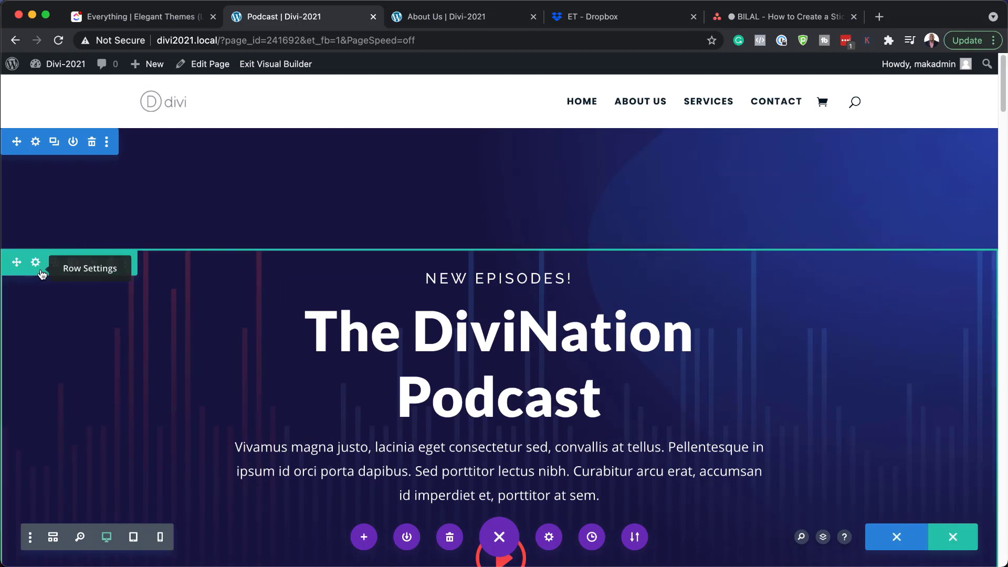
Insert an empty one-column row below the featured audio player and open its Row Settings
scroll(80, 273, "down", 5)
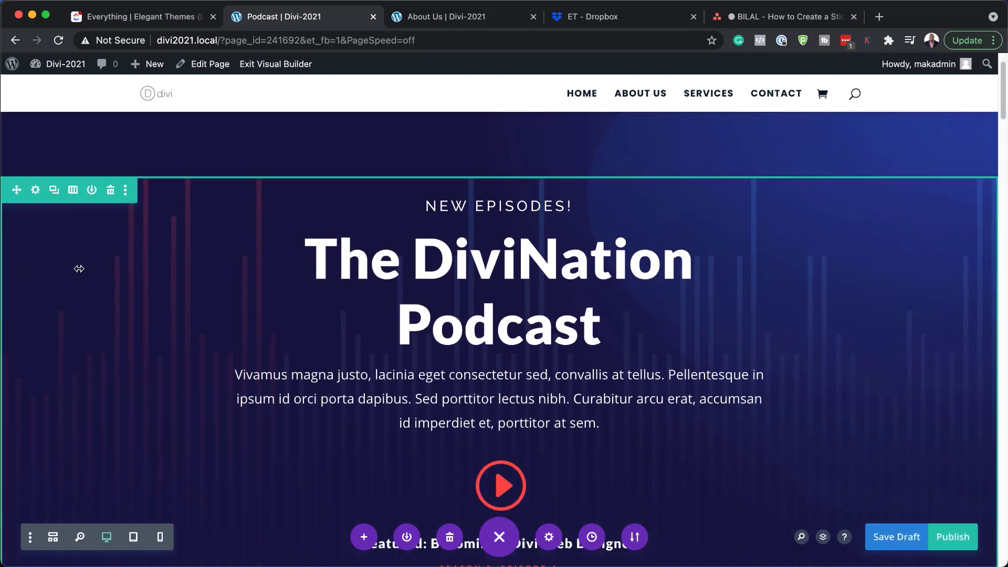
scroll(79, 269, "down", 1)
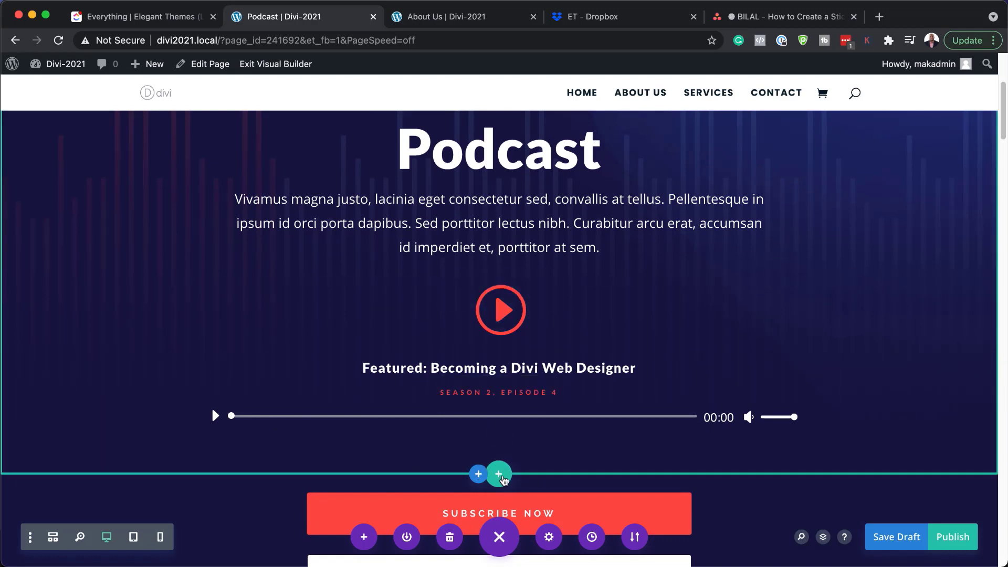
left_click(500, 476)
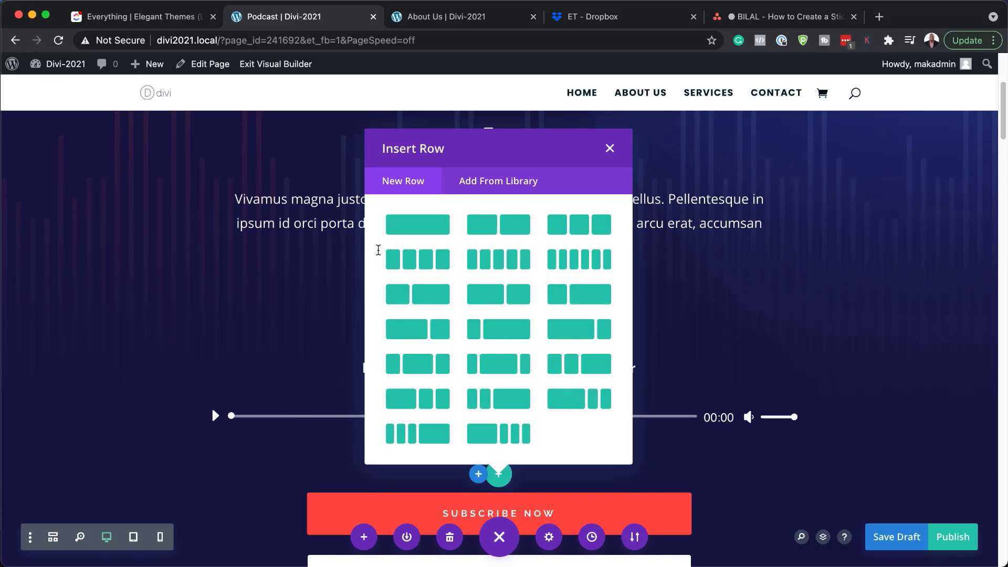
left_click(405, 224)
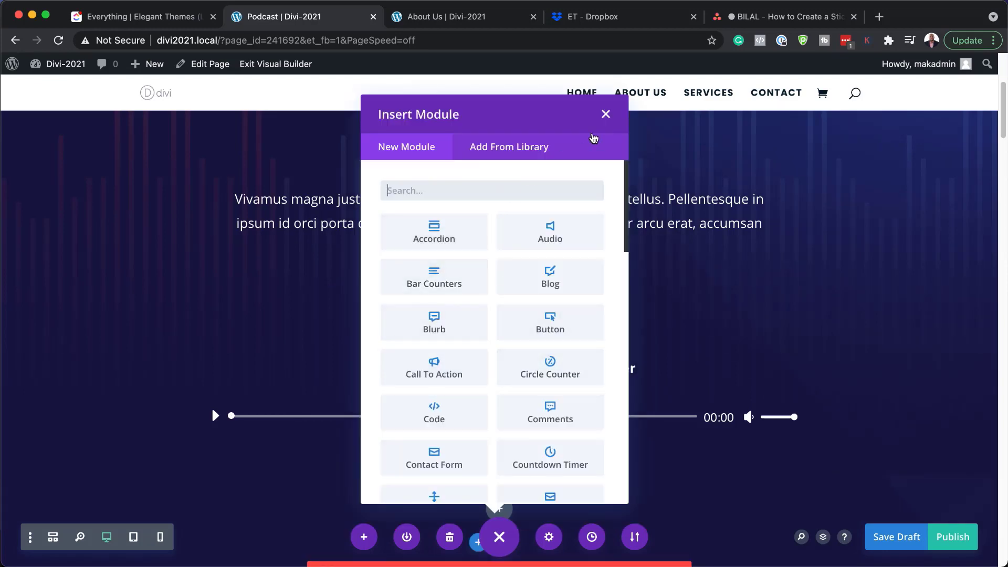
left_click(605, 115)
scroll(335, 446, "down", 3)
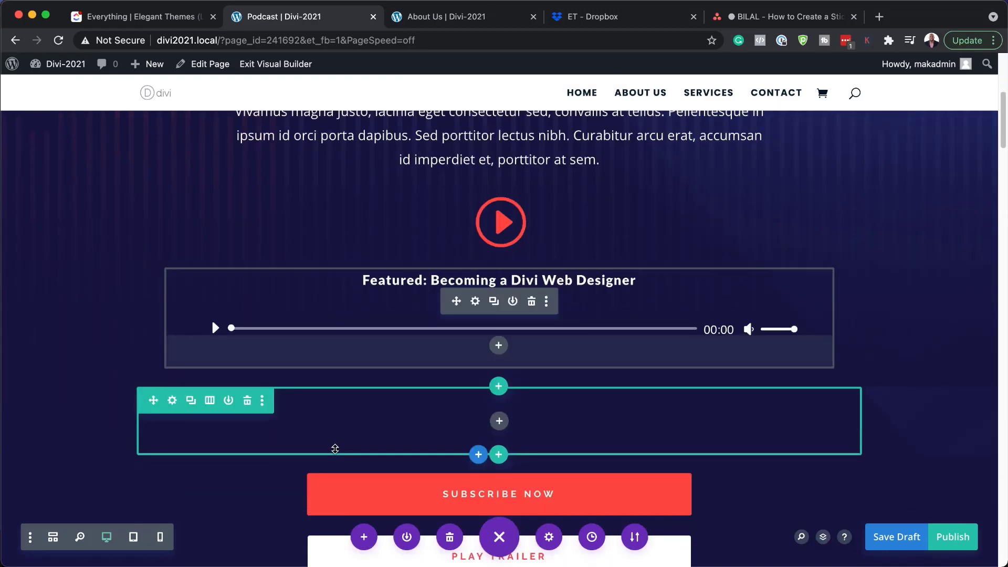
left_click(172, 365)
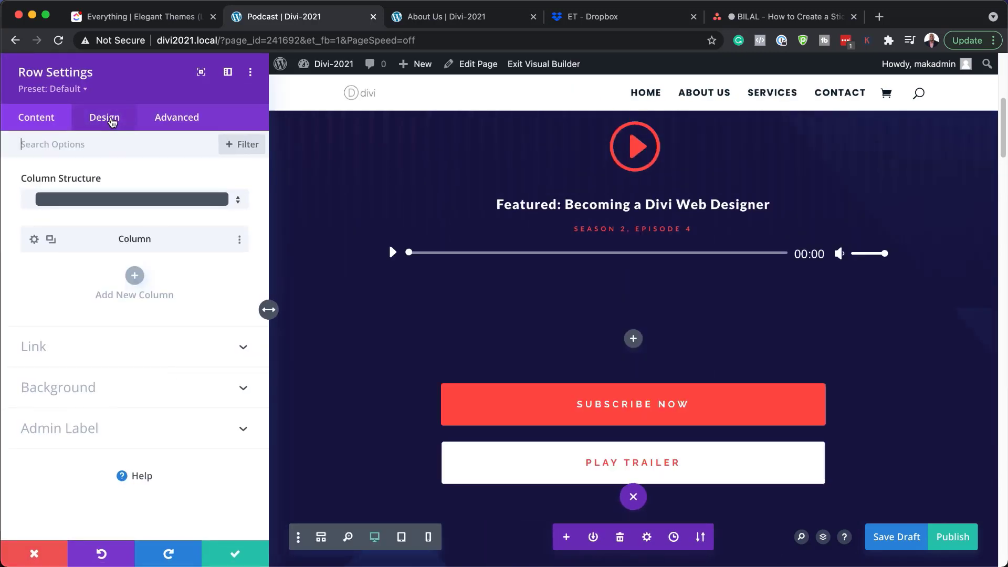
Enable a custom gutter width of 1 in the row's Design sizing options
left_click(112, 120)
left_click(75, 186)
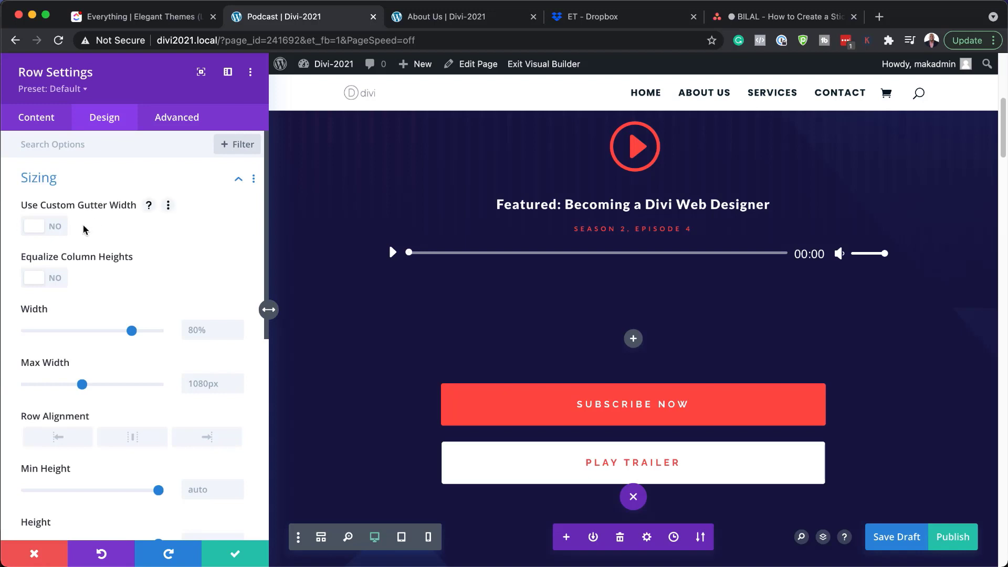
left_click(58, 231)
left_click_drag(112, 279, 10, 286)
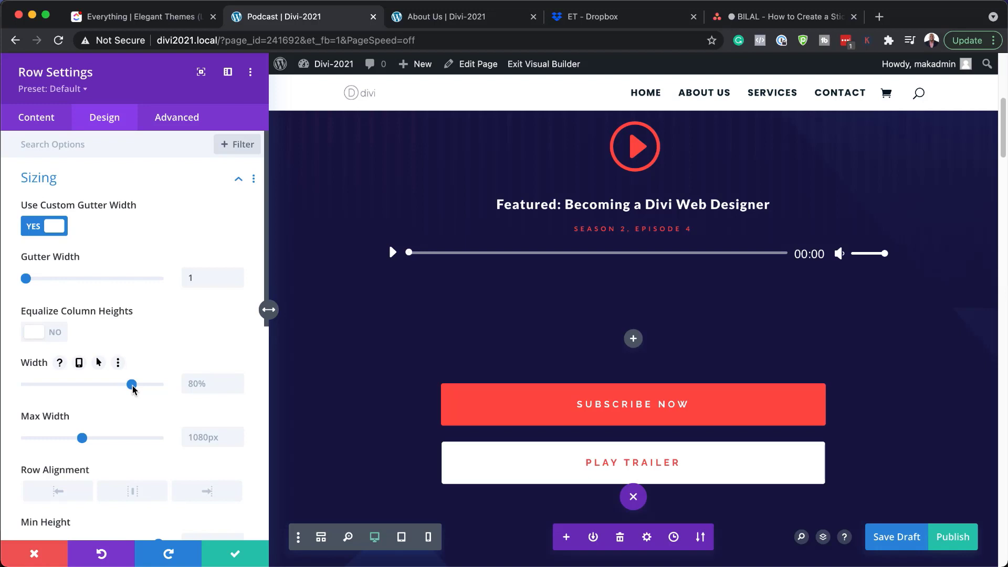
Set the row's width and max width to 100% and save the draft
left_click_drag(133, 389, 170, 391)
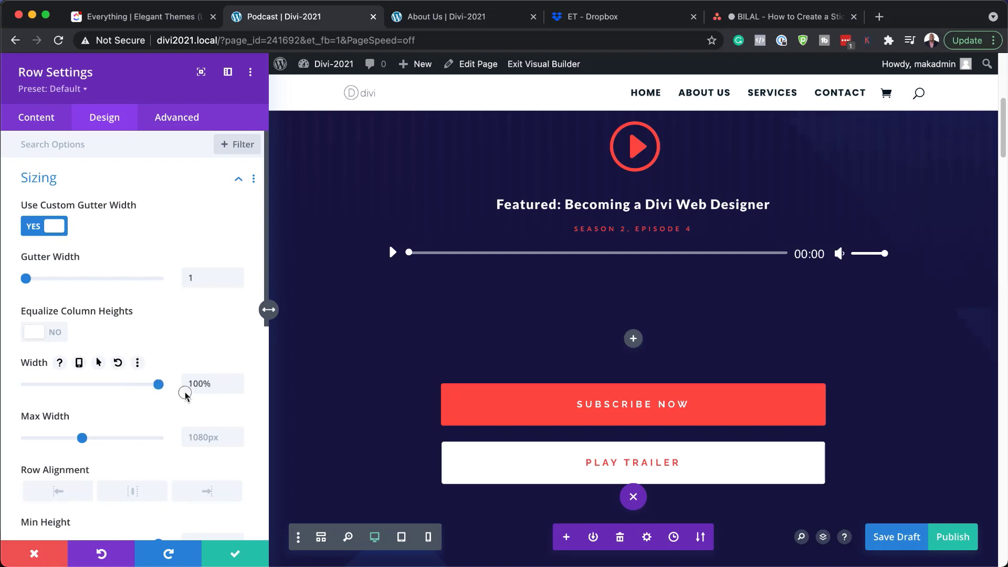
double_click(224, 386)
triple_click(225, 386)
key("super+c")
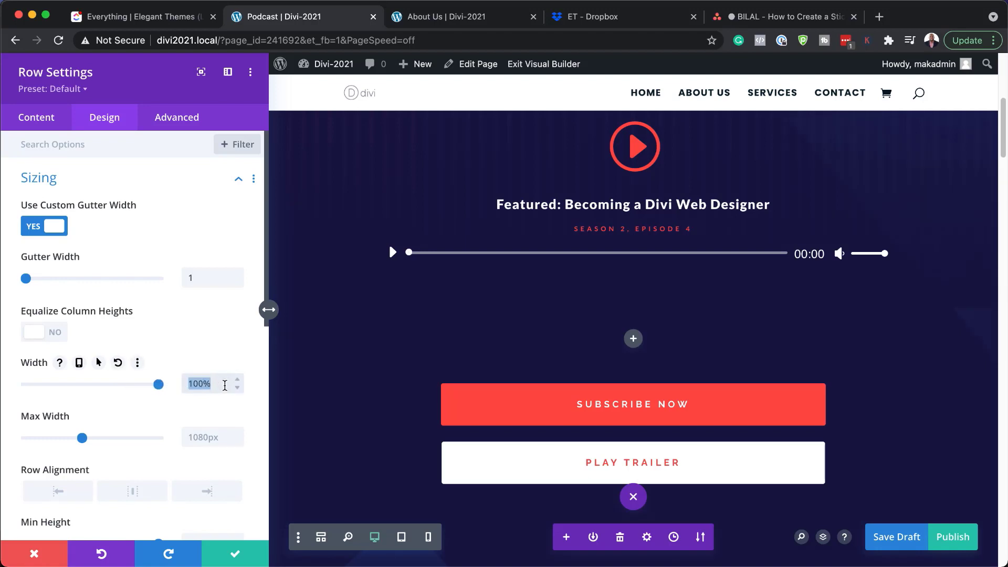
left_click(200, 438)
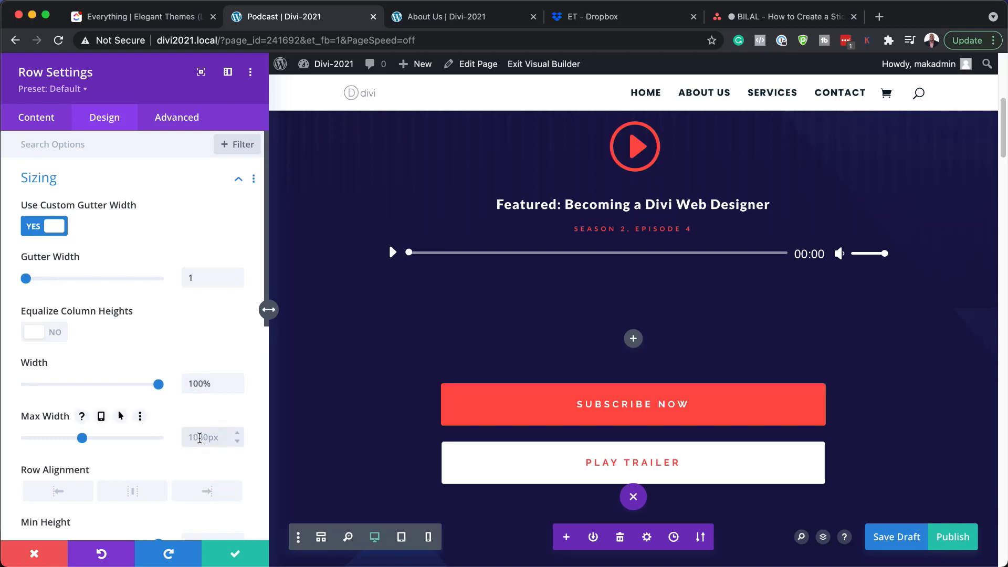
key("super+v")
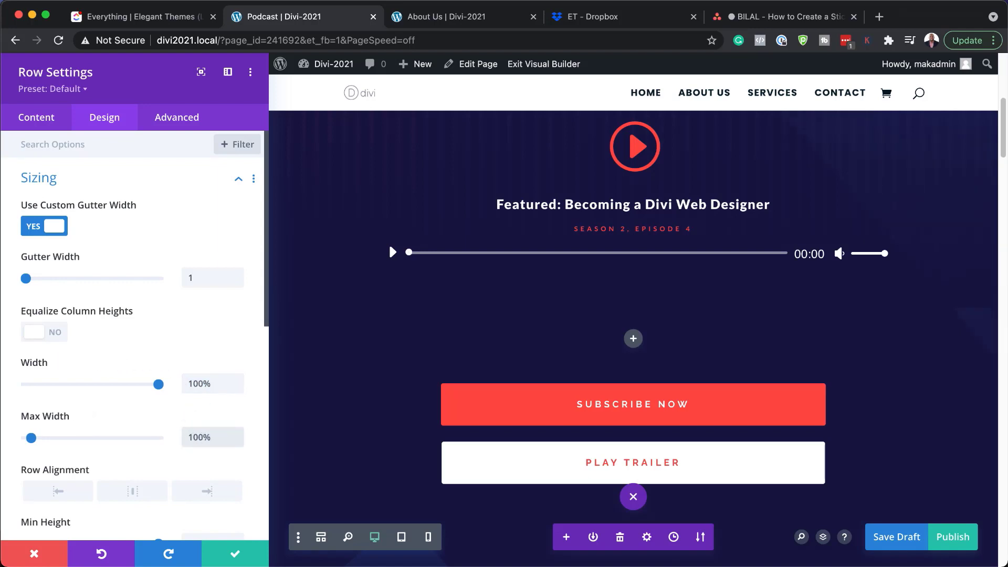
key("super+s")
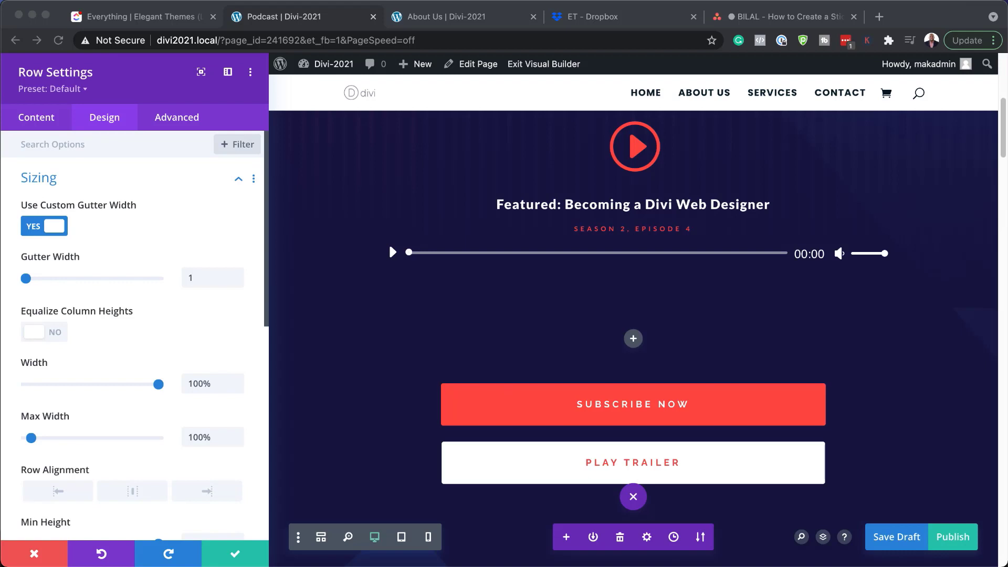
scroll(139, 385, "down", 8)
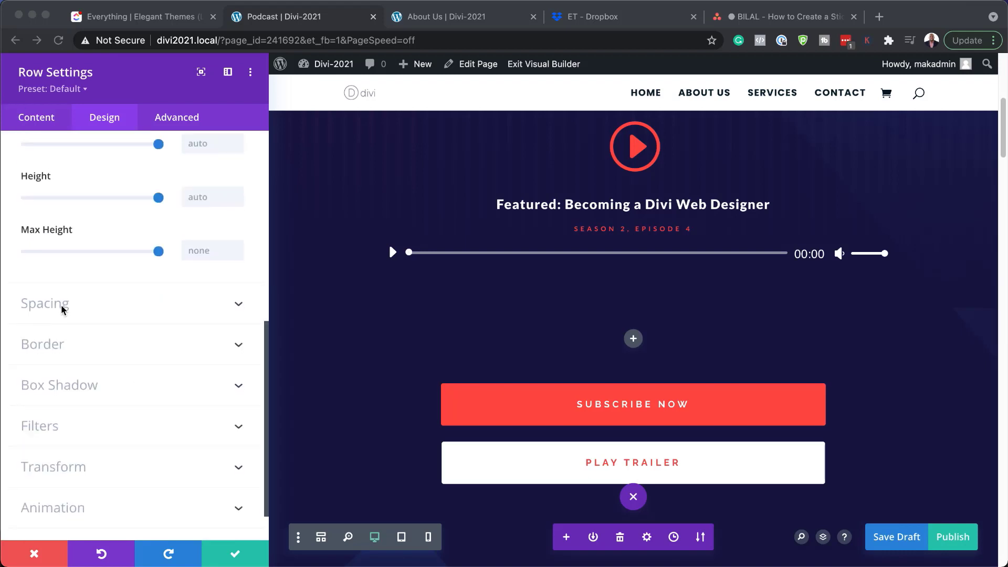
Set the row padding to 10px top and bottom and 10% left and right
left_click(62, 309)
left_click(62, 309)
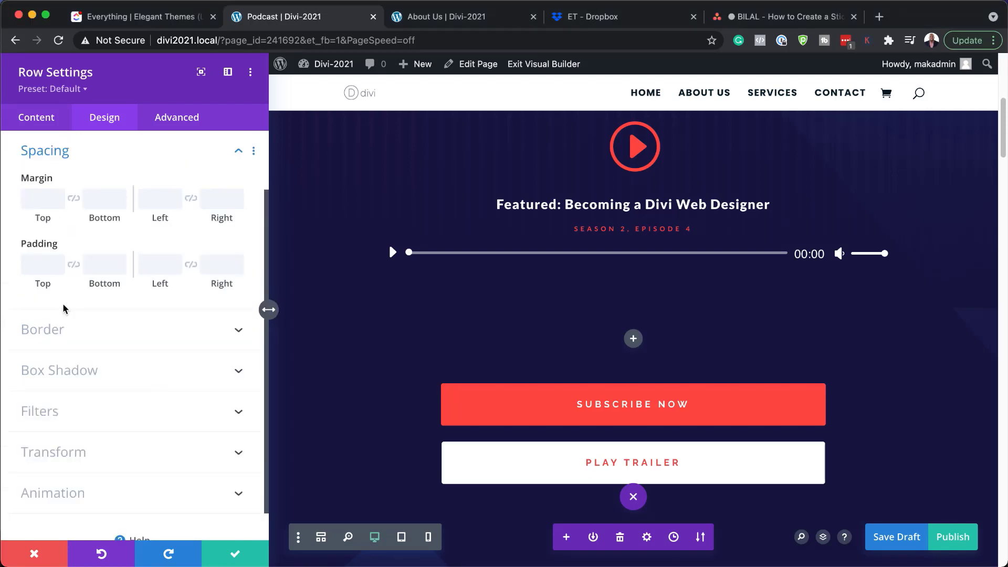
left_click(47, 266)
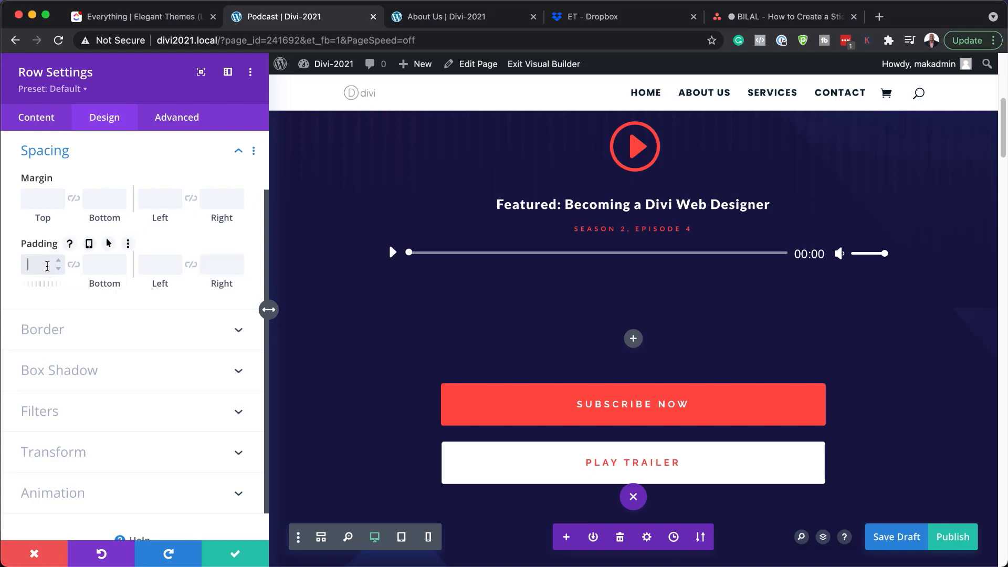
type("10px")
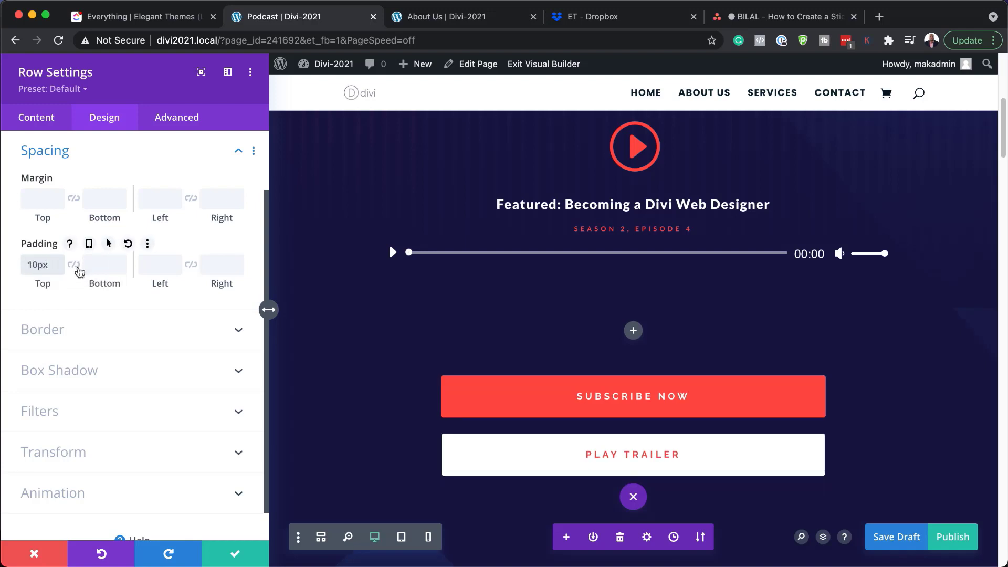
left_click(76, 266)
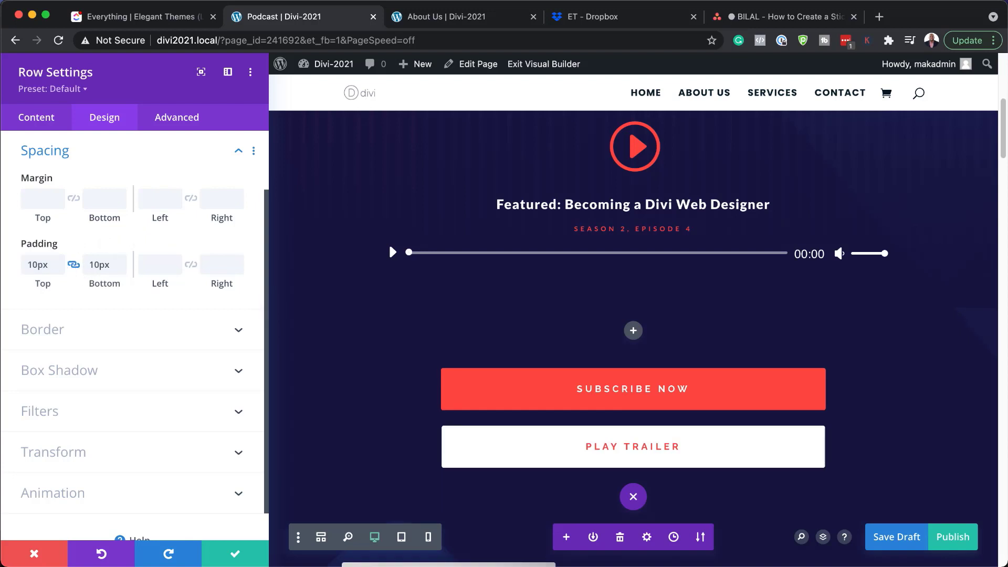
left_click(153, 263)
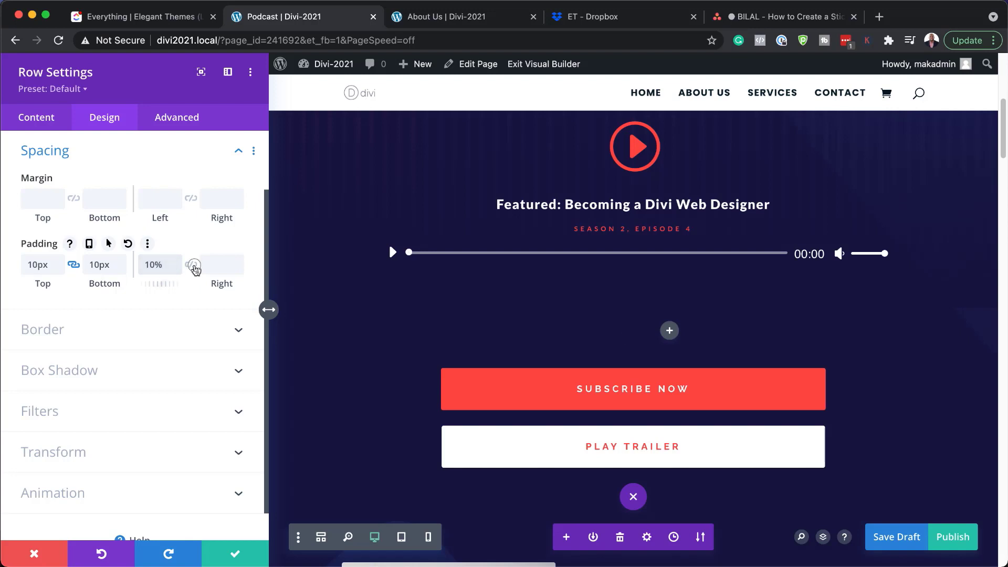
left_click(192, 266)
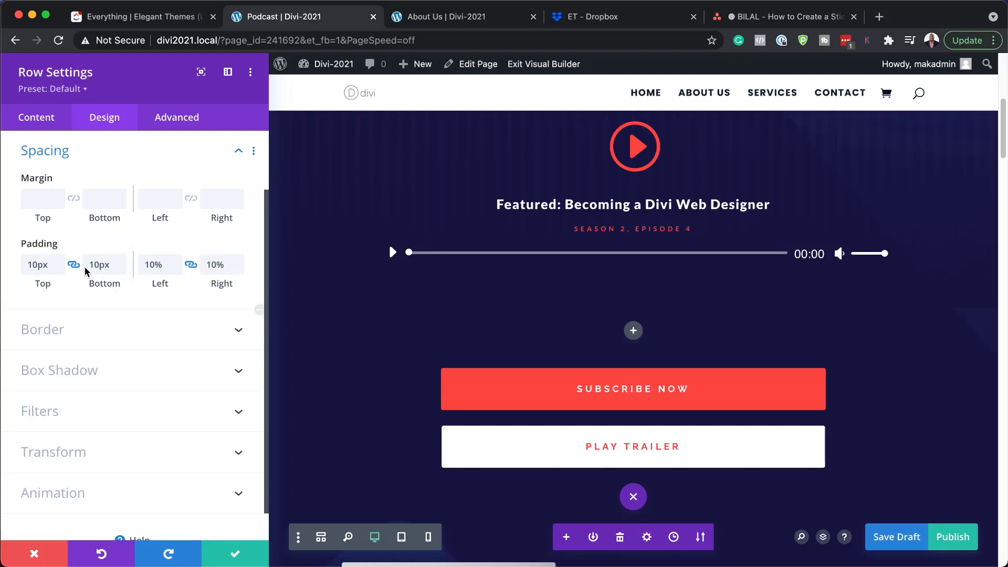
left_click(194, 118)
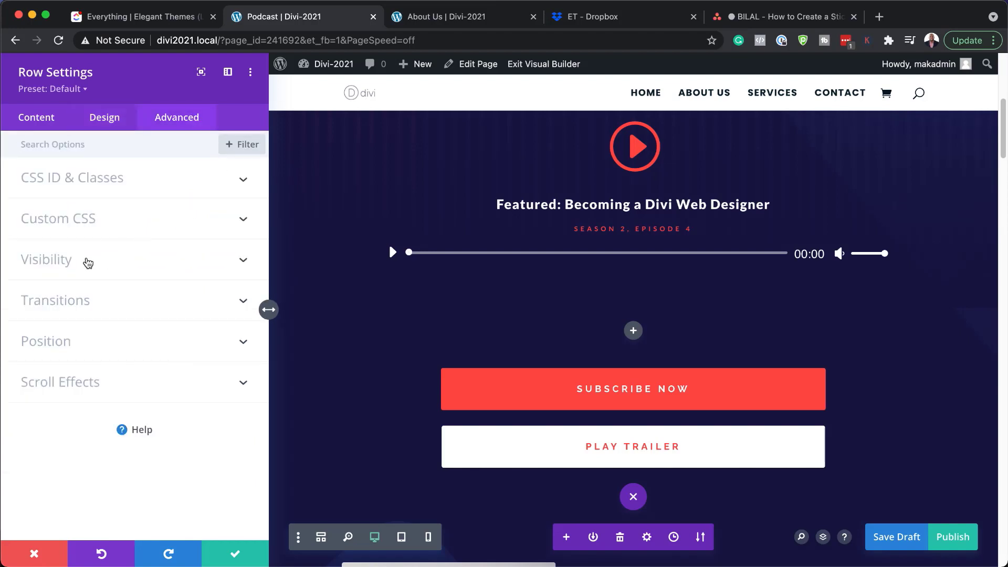
Set the row's Sticky Position to Stick to Top, save, and close Row Settings
left_click(100, 381)
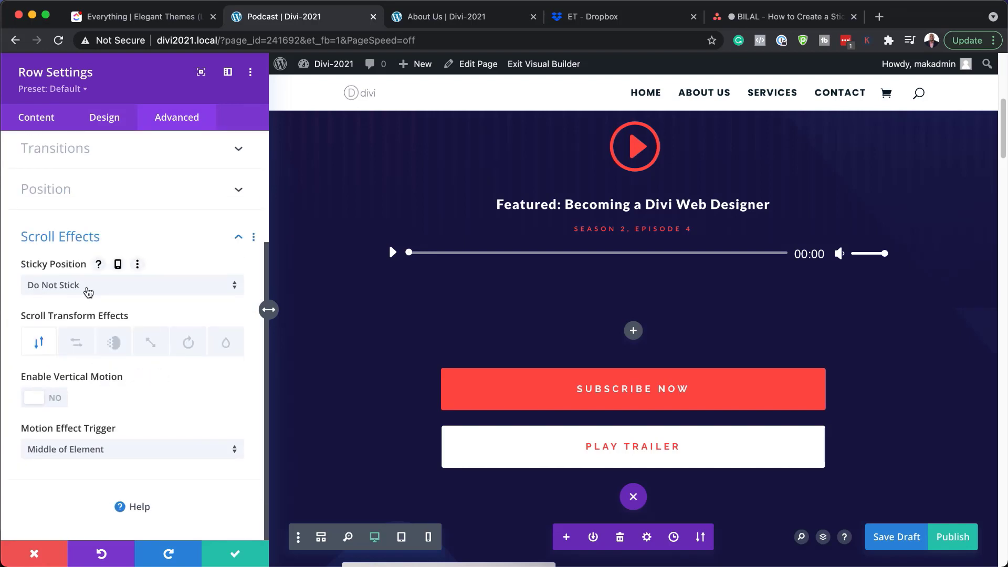
left_click(87, 292)
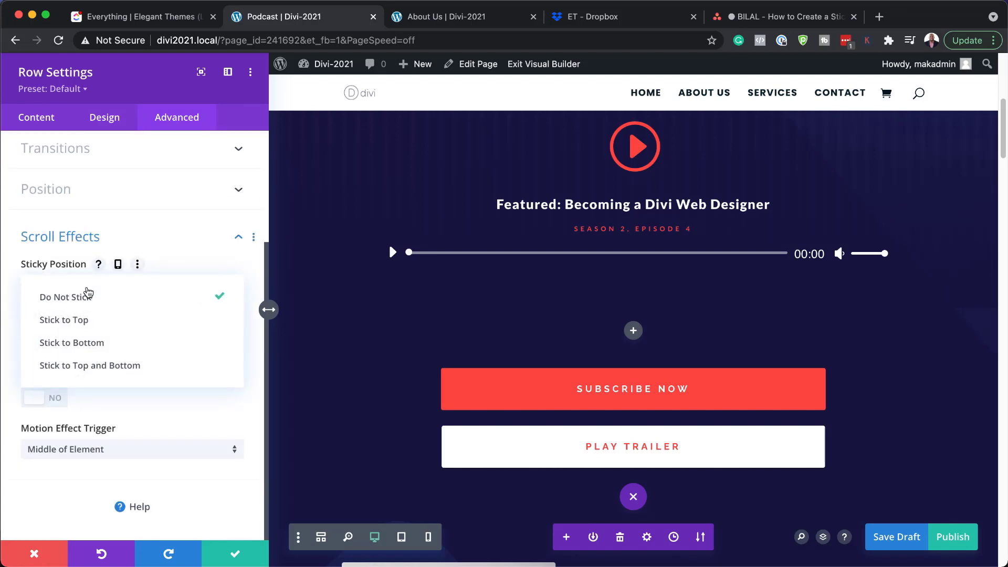
left_click(110, 321)
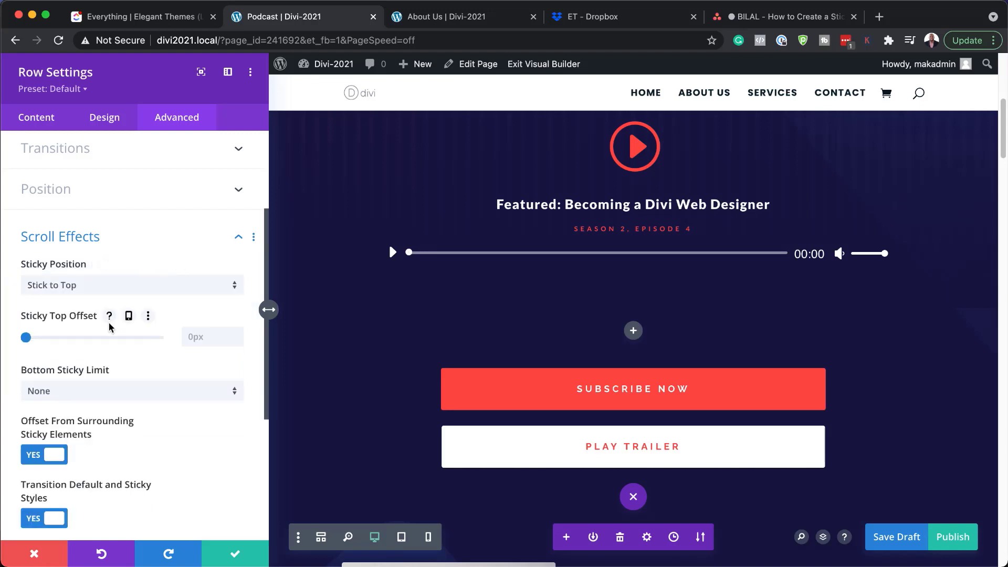
key("super+s")
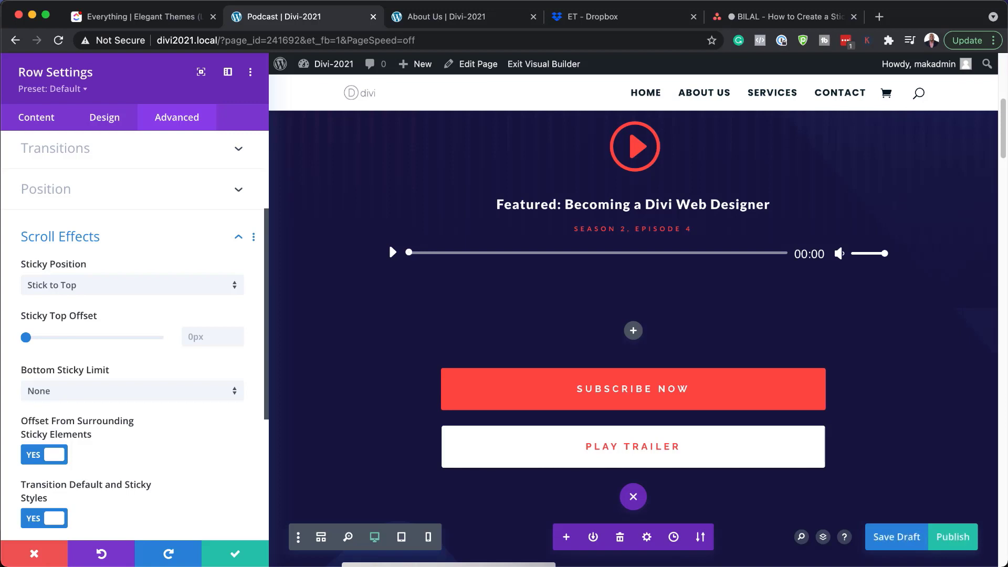
scroll(139, 332, "down", 5)
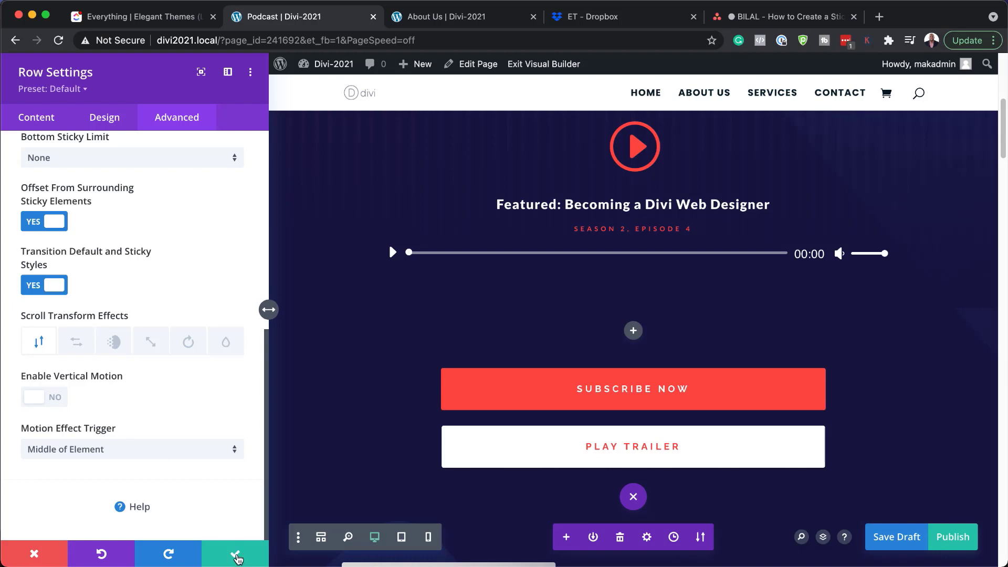
left_click(236, 558)
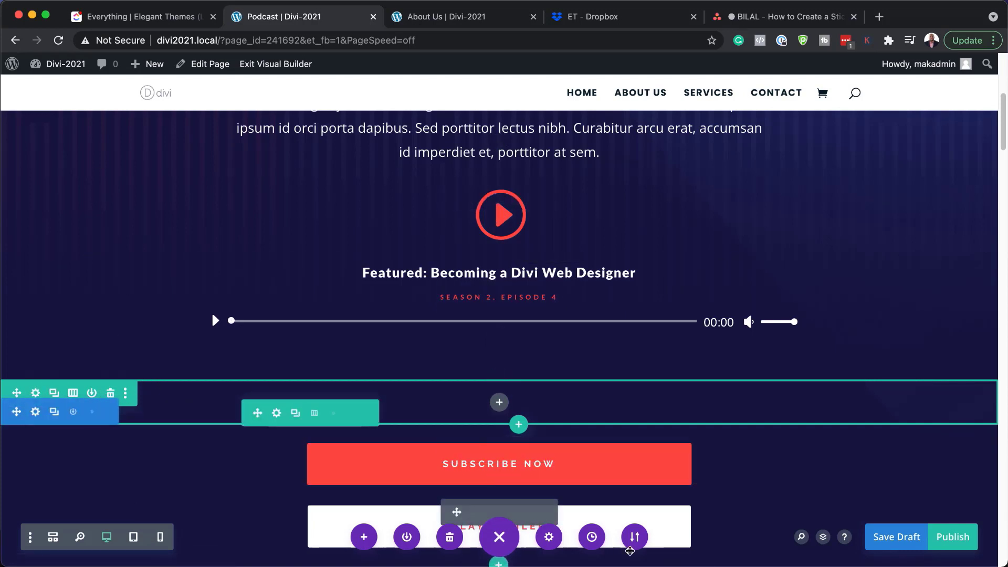
In Layers, expand Header > second Row > Column to reach the empty column
left_click(823, 537)
left_click(800, 300)
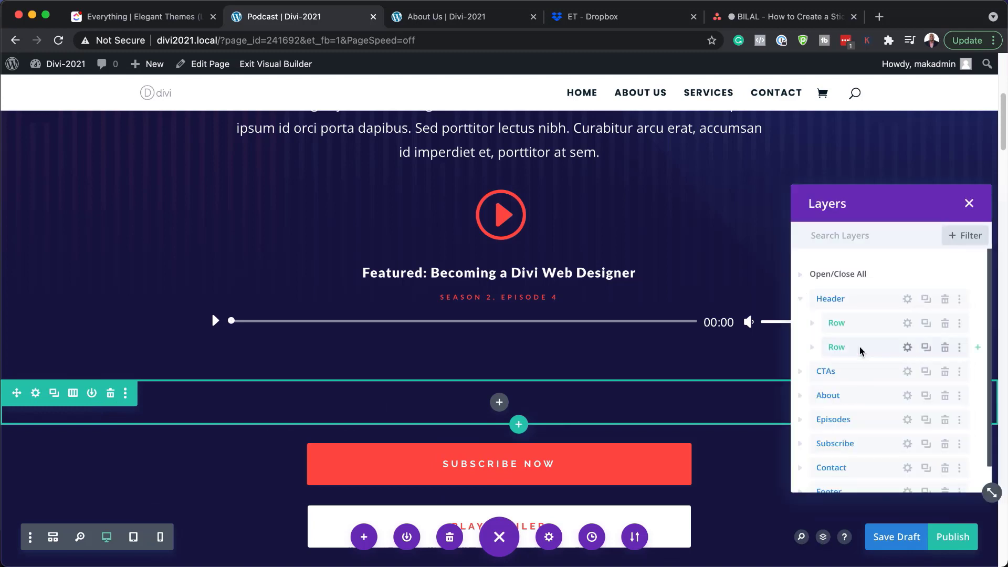
left_click(876, 347)
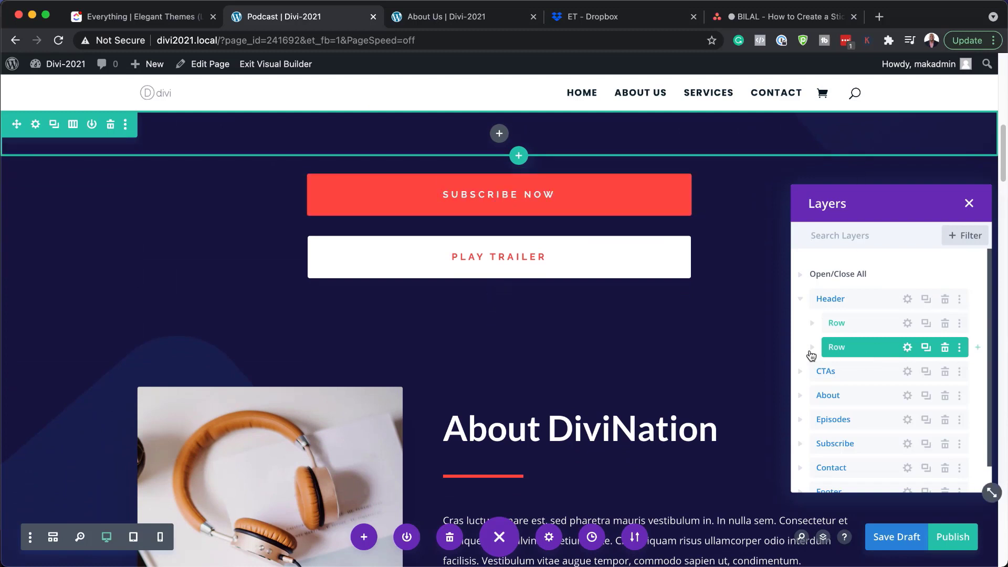
left_click(813, 348)
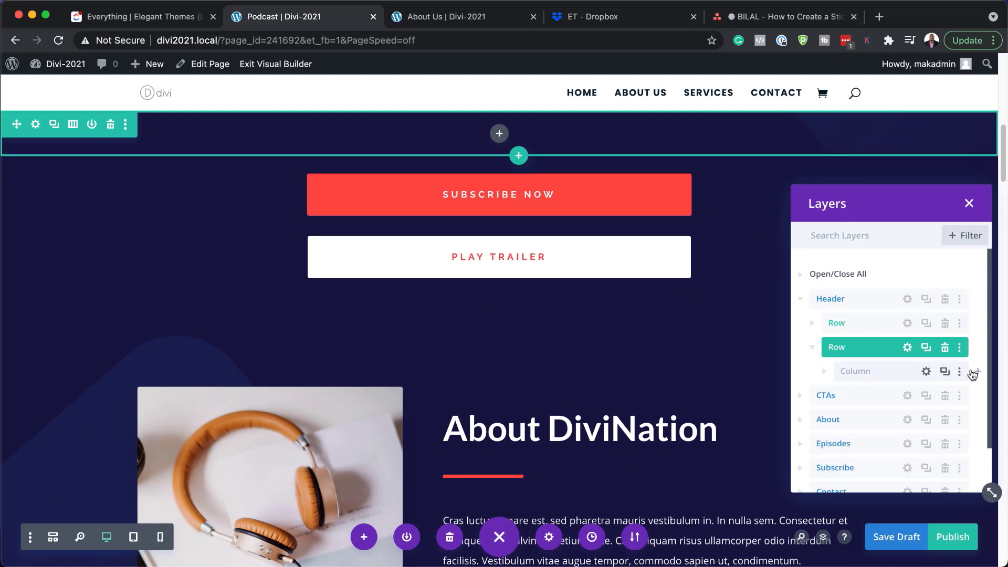
left_click(824, 372)
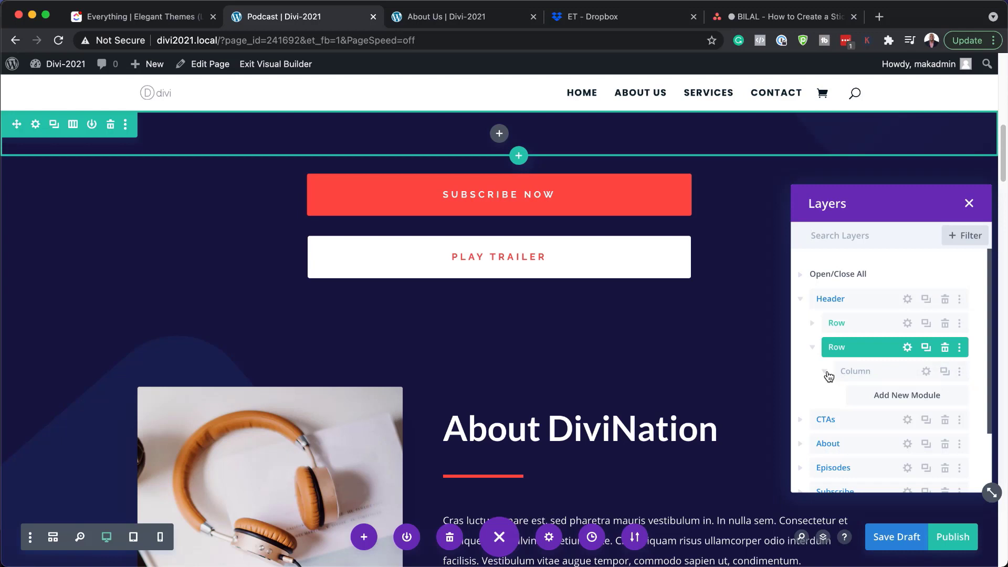
Add an Audio module to that column via the 'au' search and confirm its settings
left_click(925, 399)
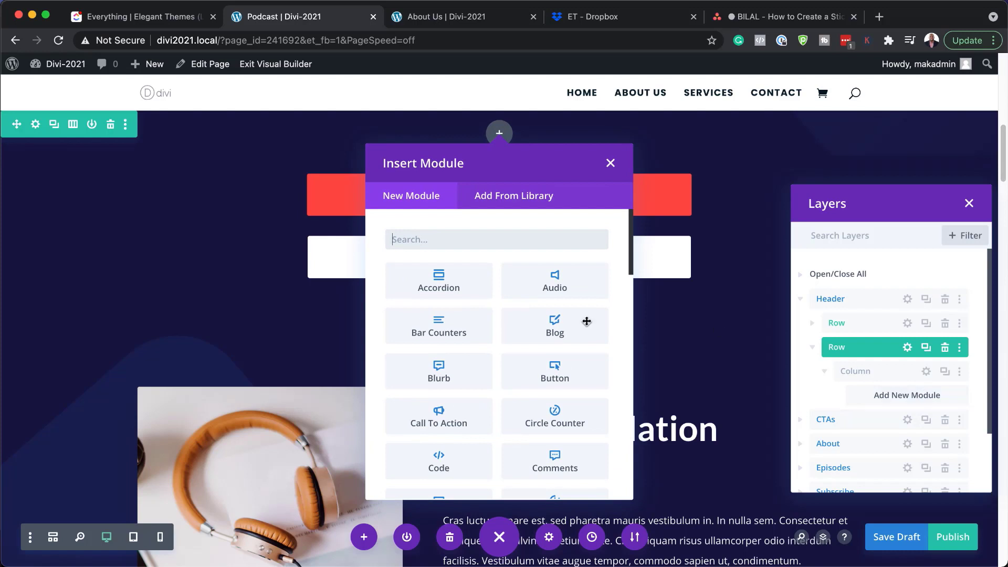
type("audio")
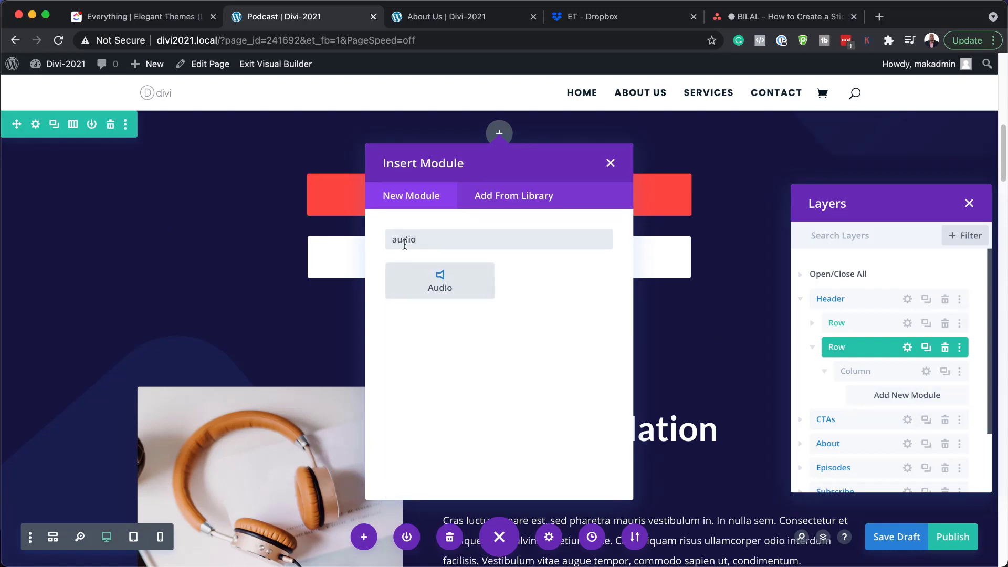
left_click(439, 291)
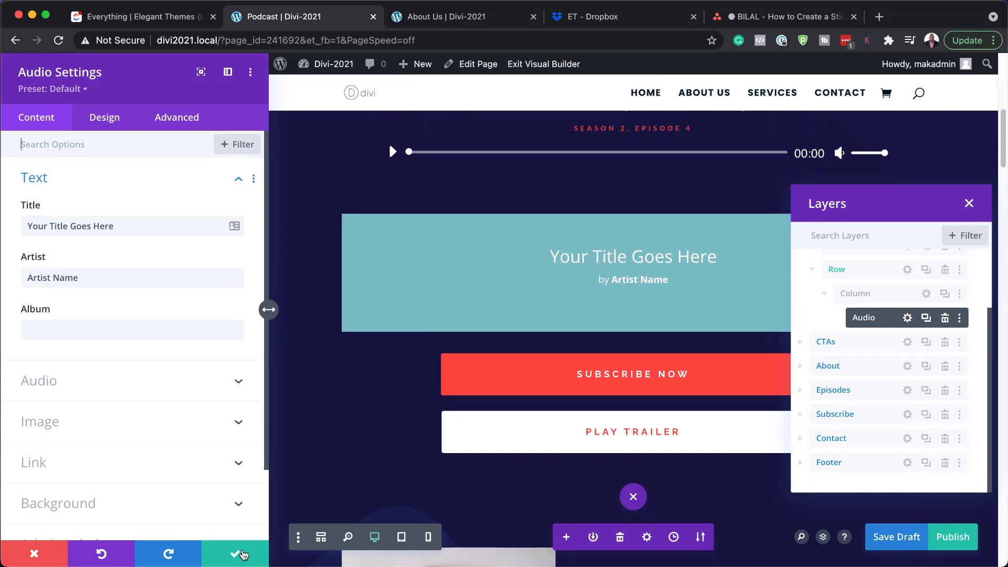
left_click(242, 555)
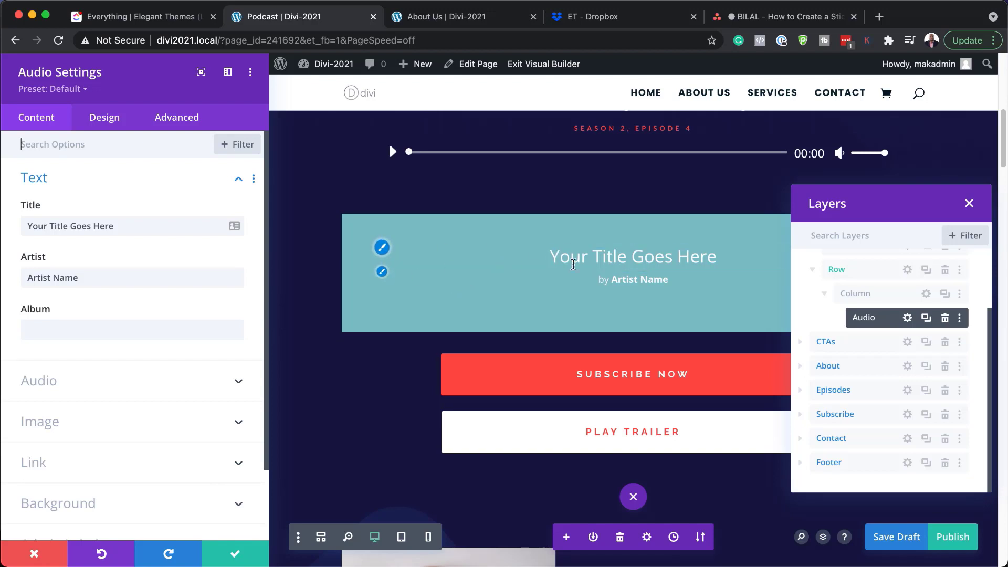
left_click(239, 555)
scroll(656, 316, "up", 5)
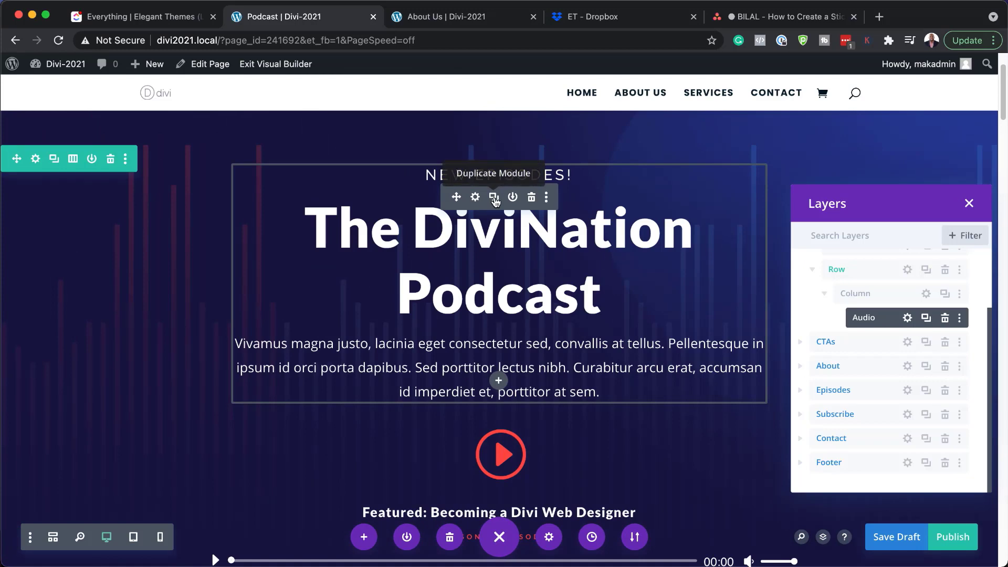
left_click(495, 199)
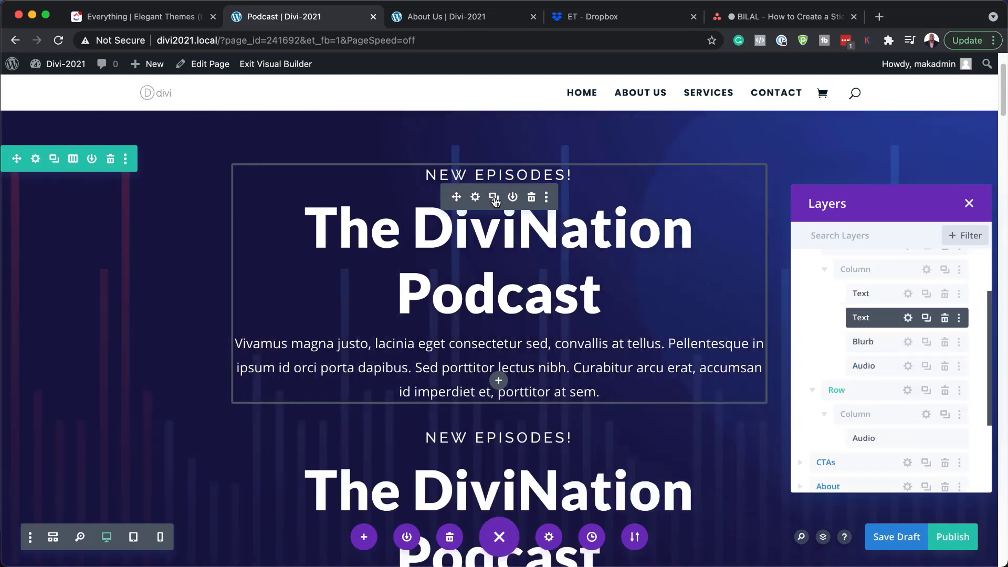
scroll(533, 367, "down", 5)
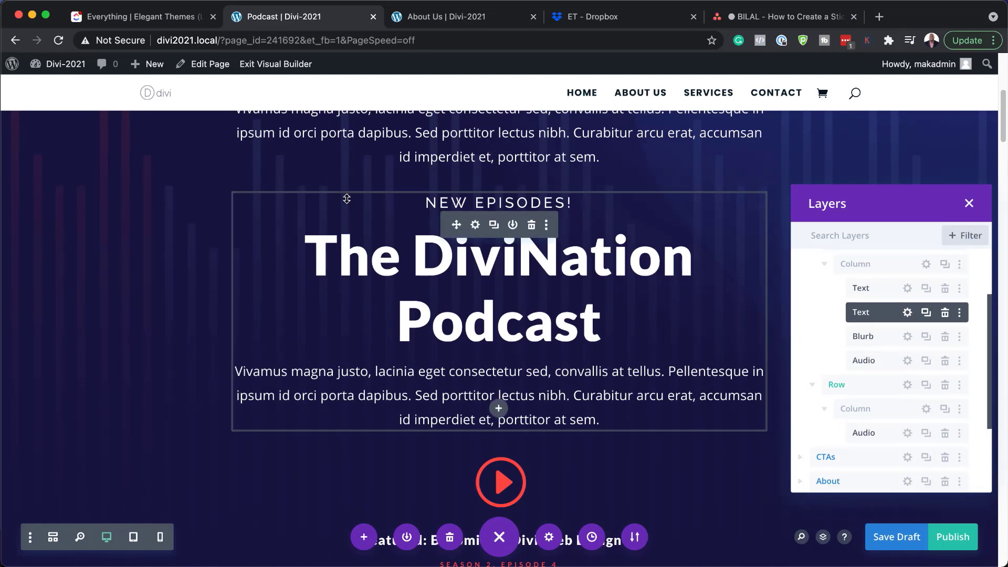
left_click_drag(458, 225, 434, 506)
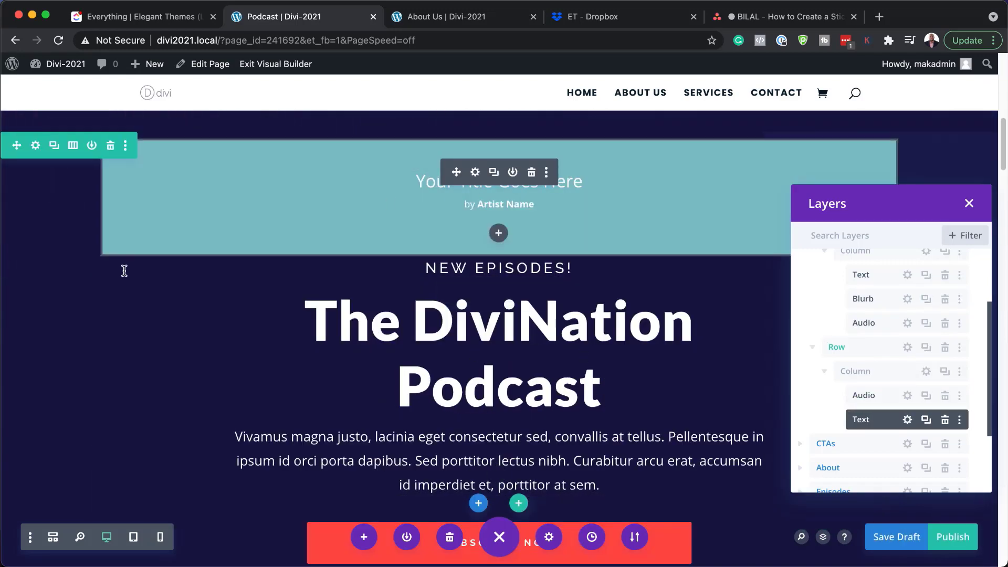
scroll(531, 272, "down", 1)
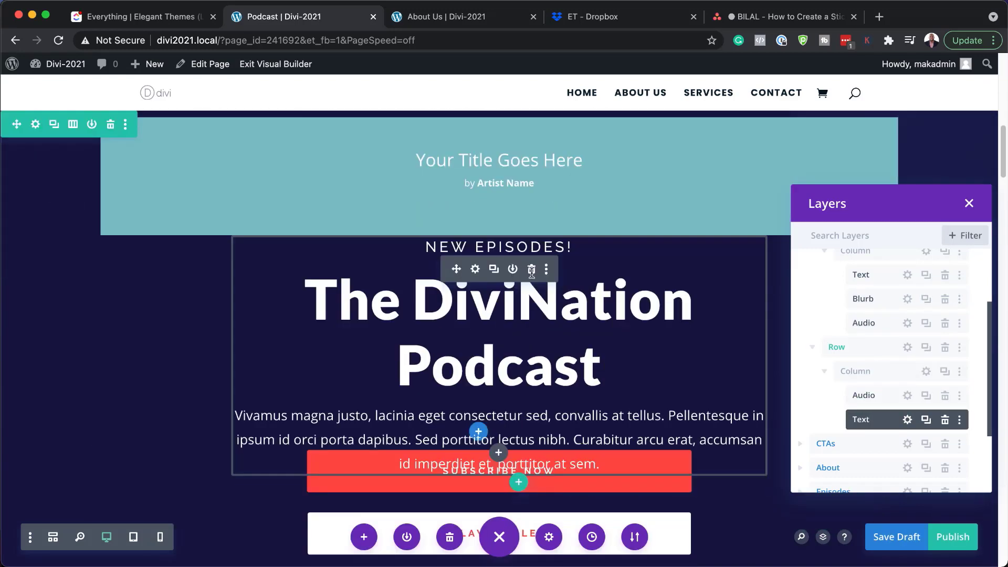
left_click(531, 270)
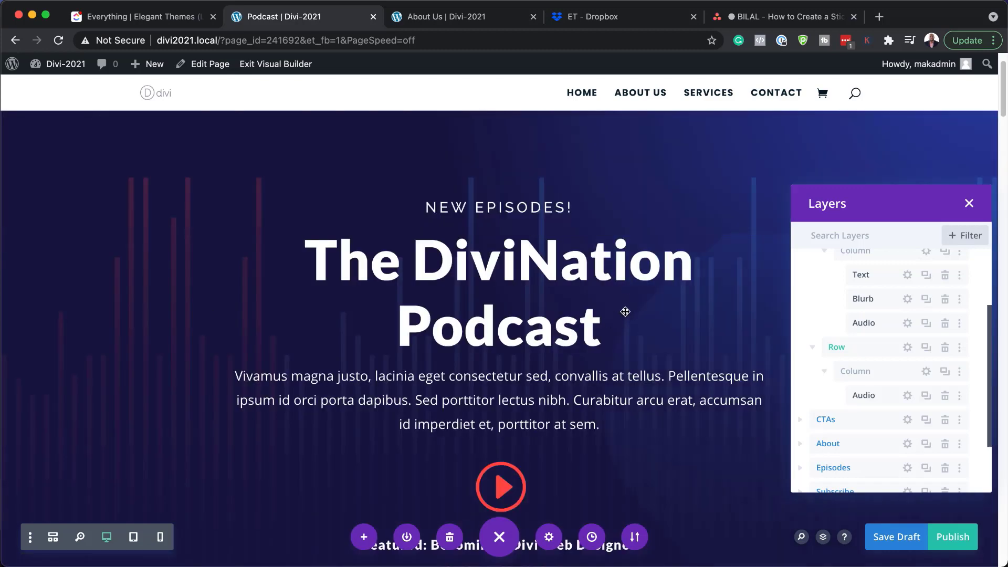
Duplicate the red play-icon blurb and drag the copy below the Audio module in the sticky row
scroll(577, 357, "down", 2)
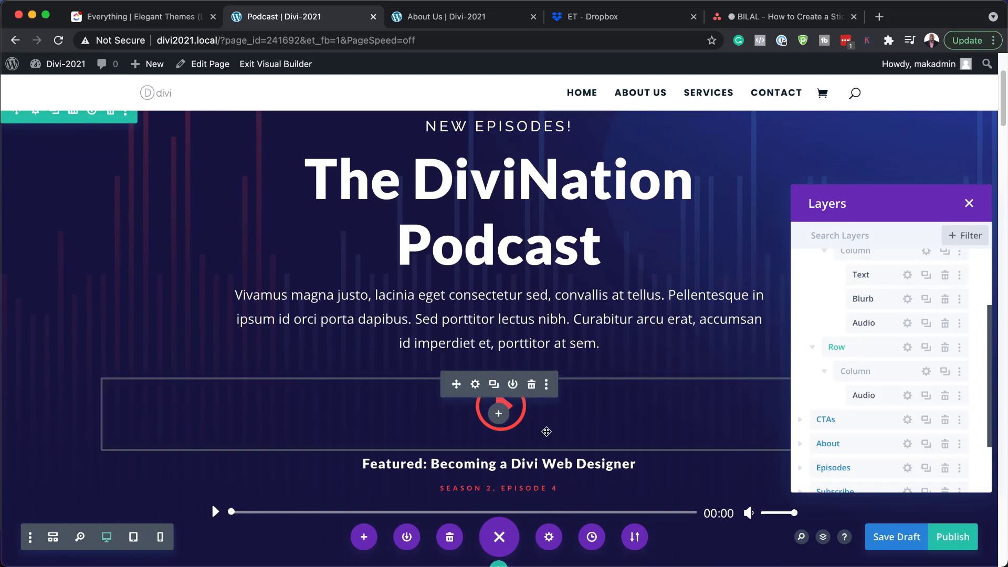
scroll(545, 419, "down", 2)
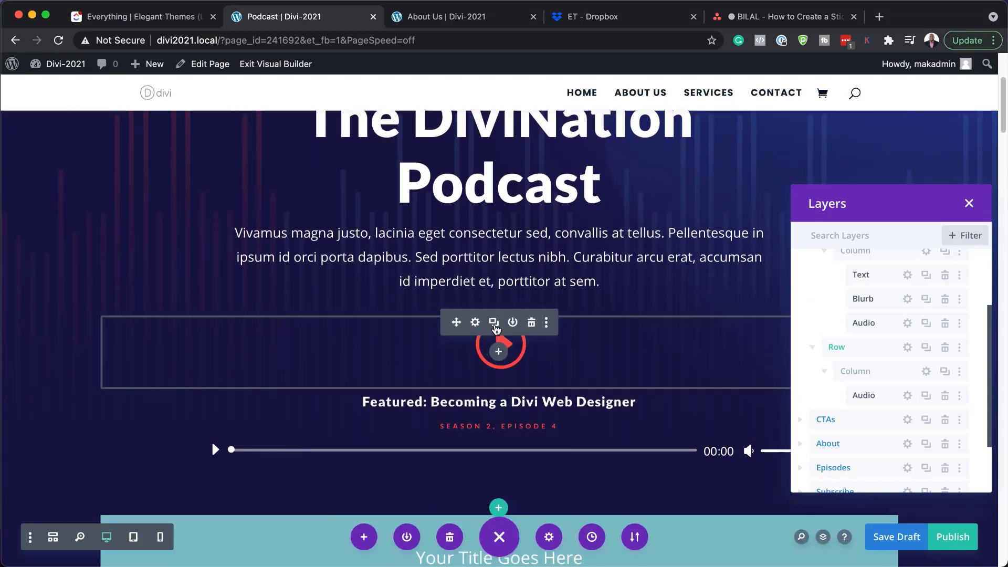
left_click(496, 322)
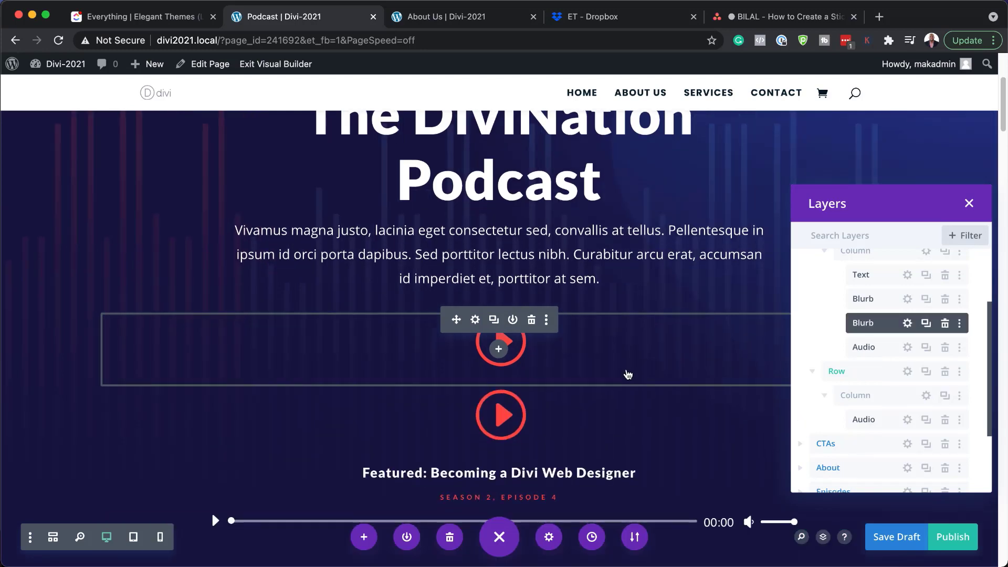
scroll(499, 341, "down", 3)
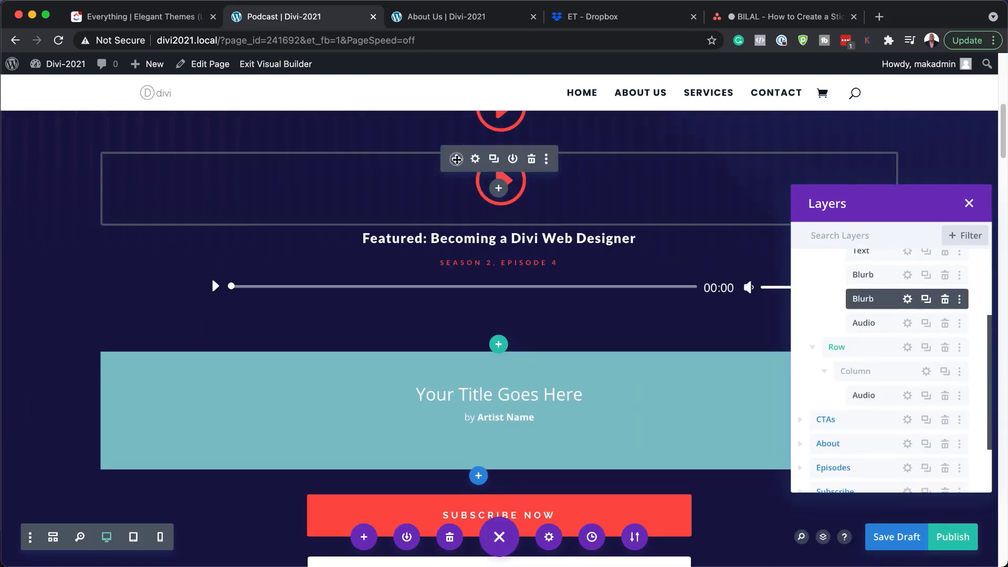
left_click_drag(456, 158, 455, 414)
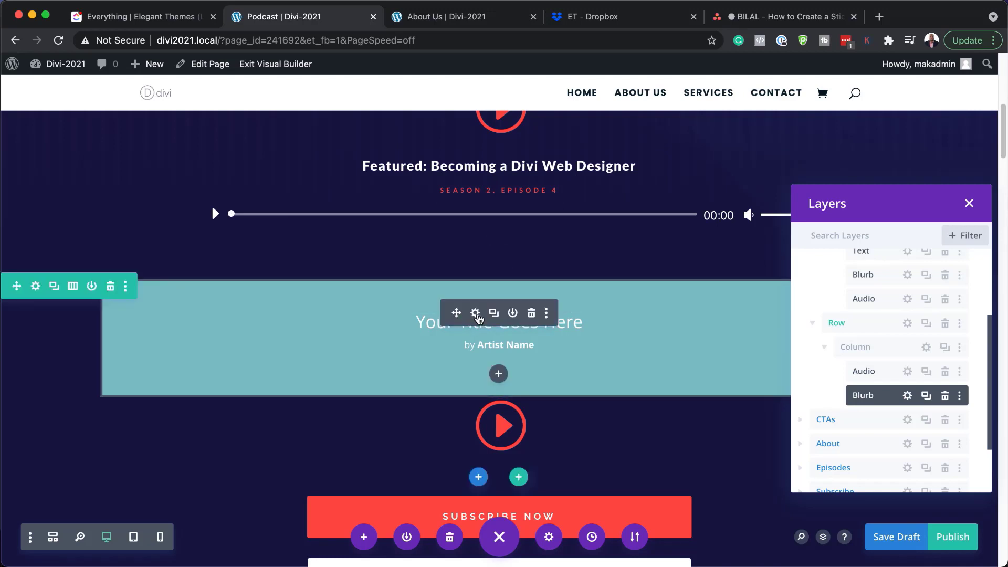
left_click(474, 313)
left_click(114, 120)
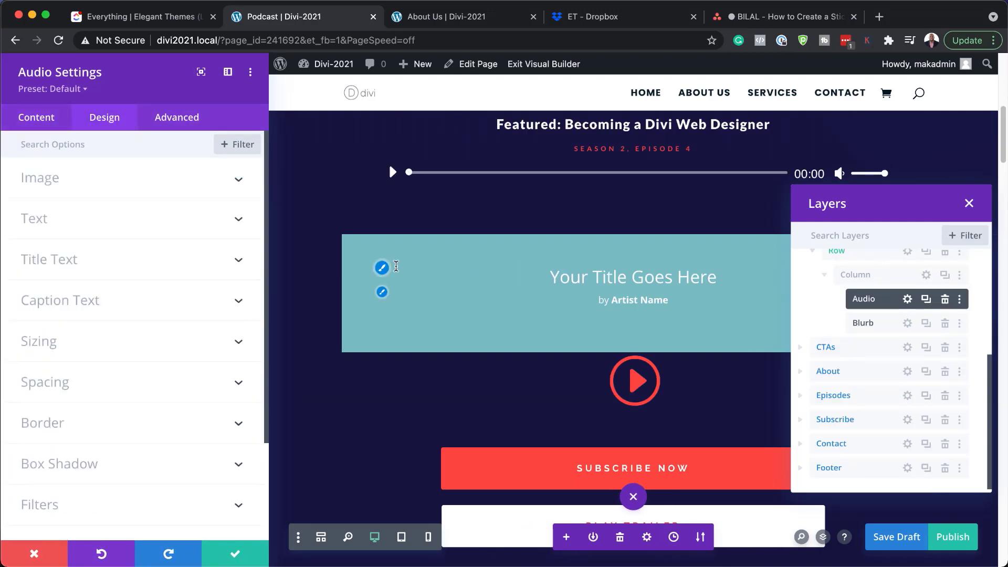
Give the Audio module's title a 14px text size in its sticky state
left_click(383, 269)
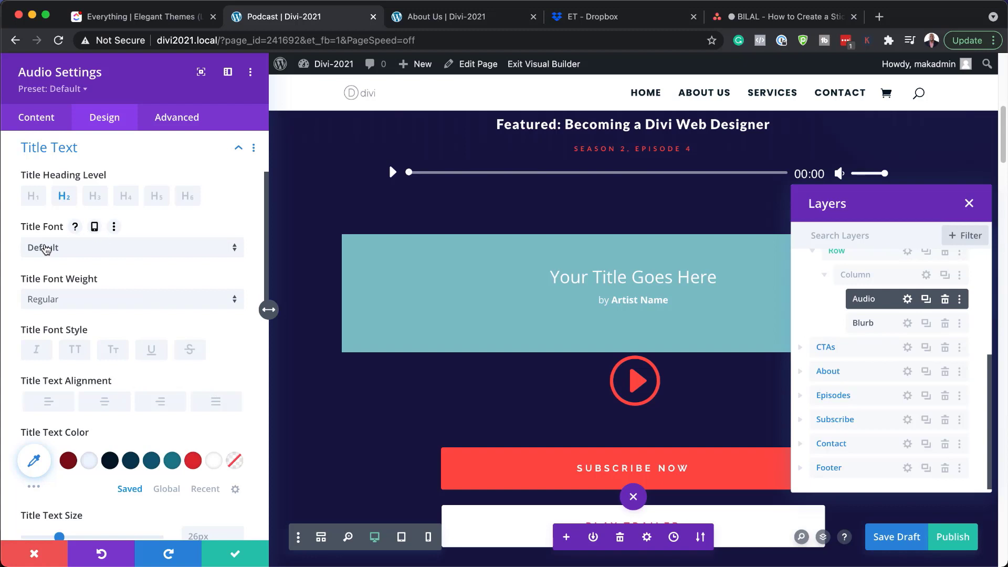
scroll(46, 249, "down", 3)
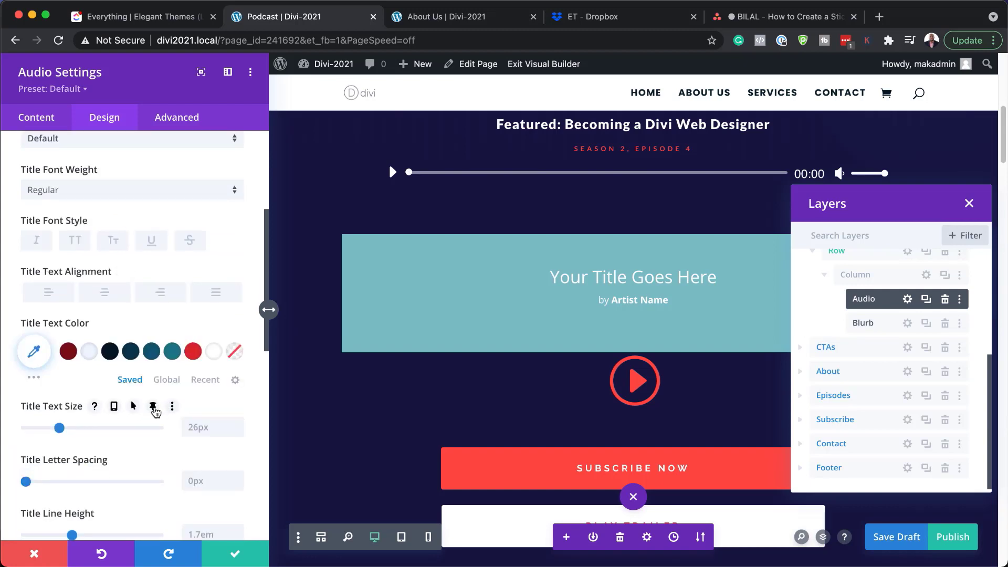
left_click(154, 409)
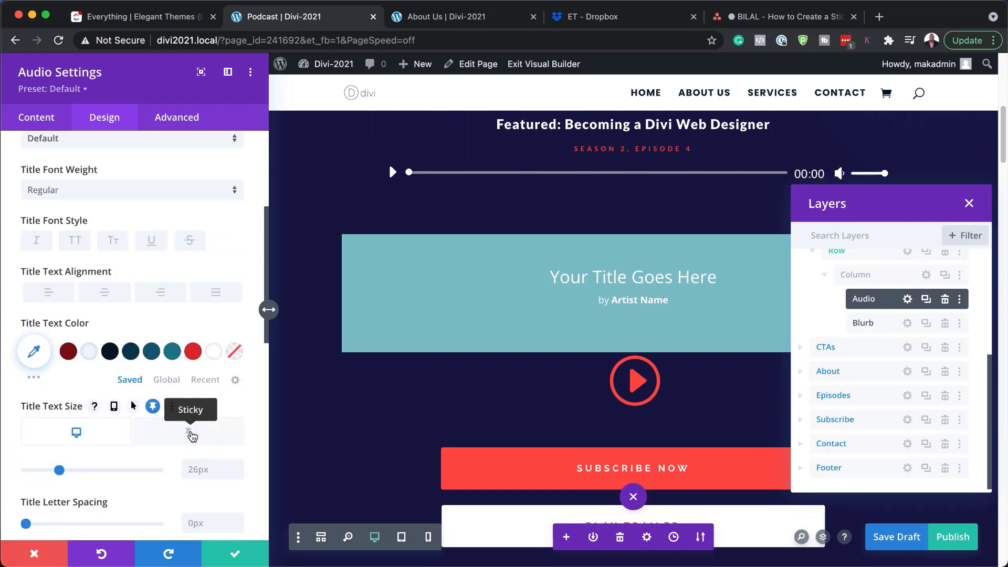
left_click(189, 434)
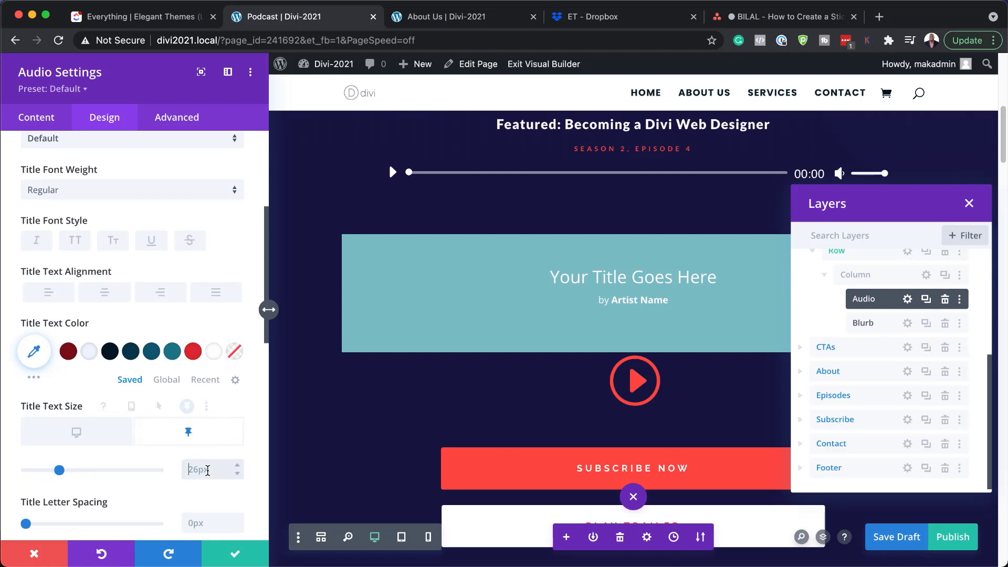
left_click(208, 471)
type("14px")
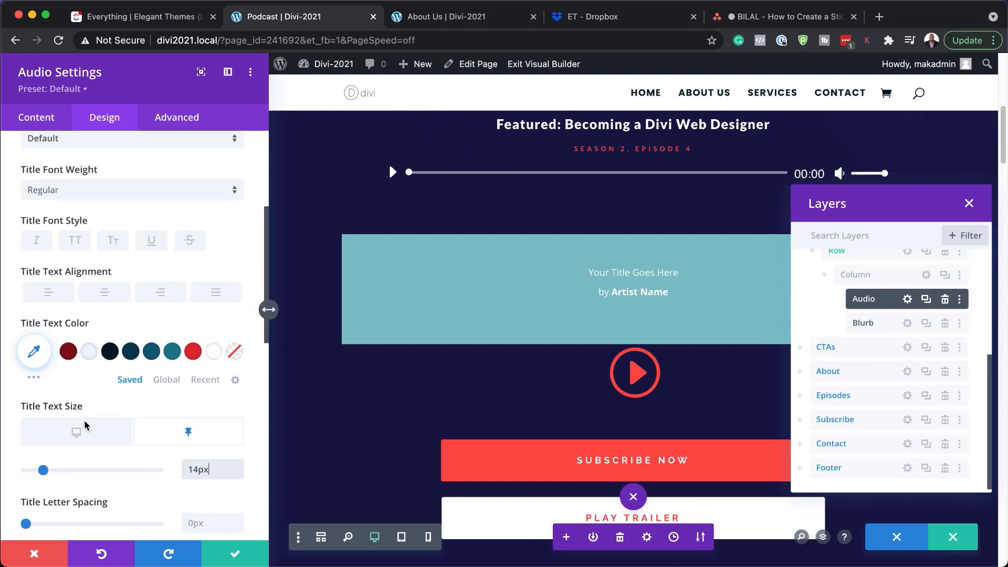
Make the title line height 1.3em only for the sticky state
scroll(177, 461, "down", 1)
scroll(179, 462, "down", 5)
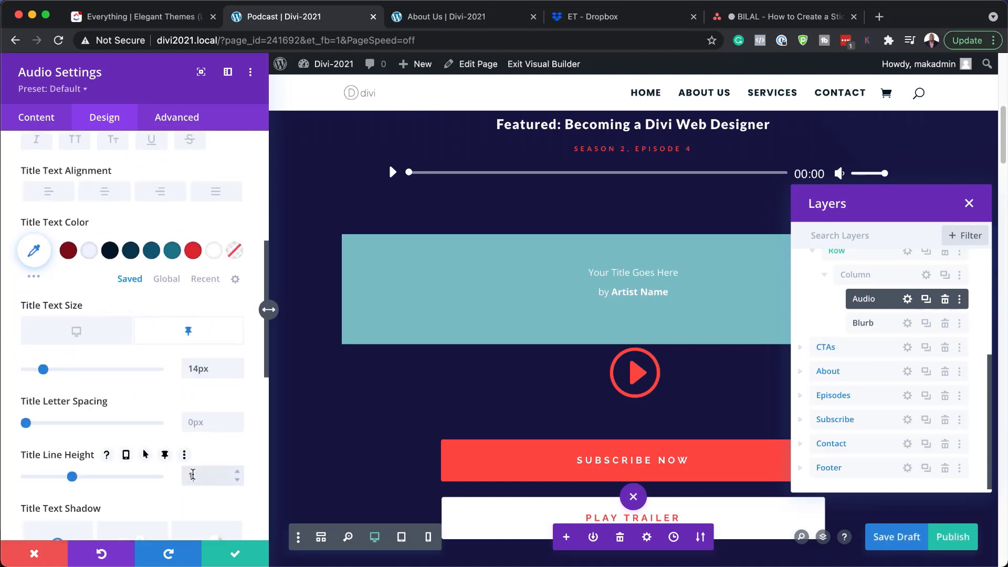
left_click(192, 474)
type("1.3em")
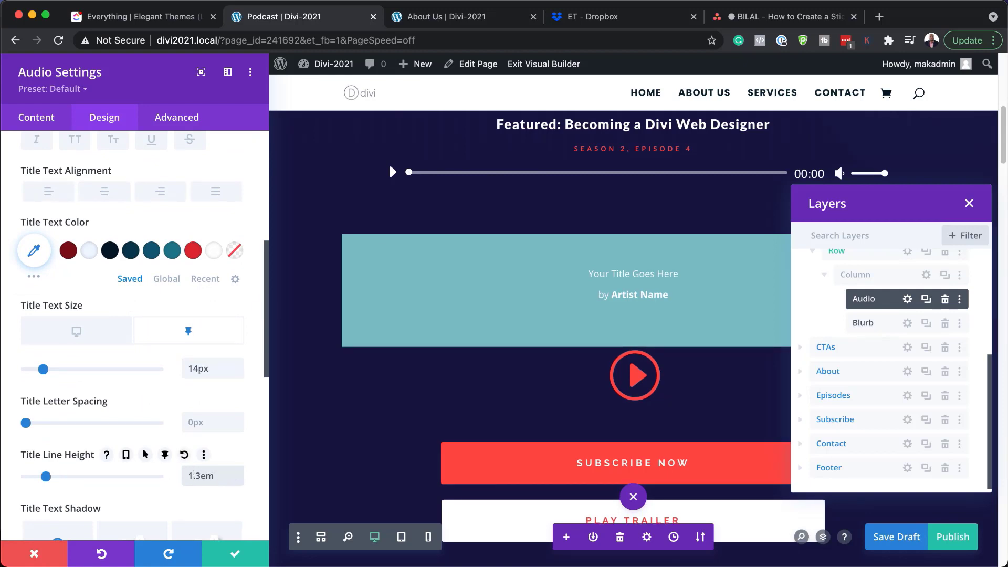
double_click(216, 477)
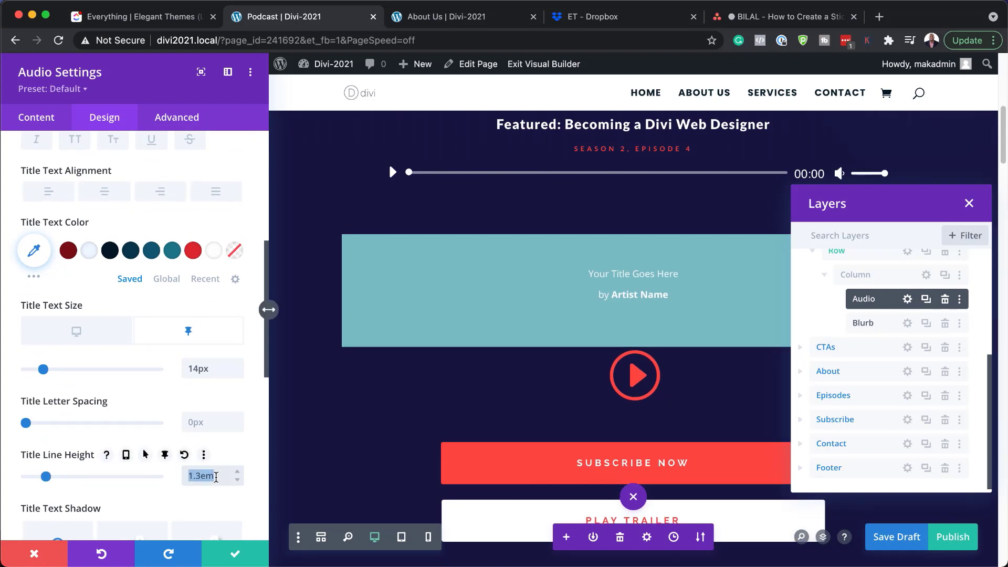
key("BackSpace")
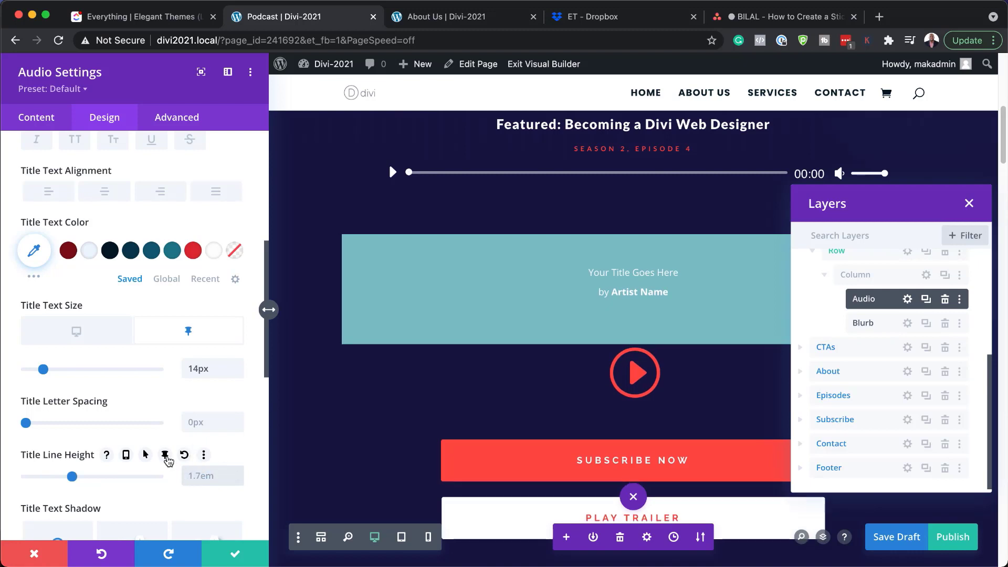
left_click(164, 455)
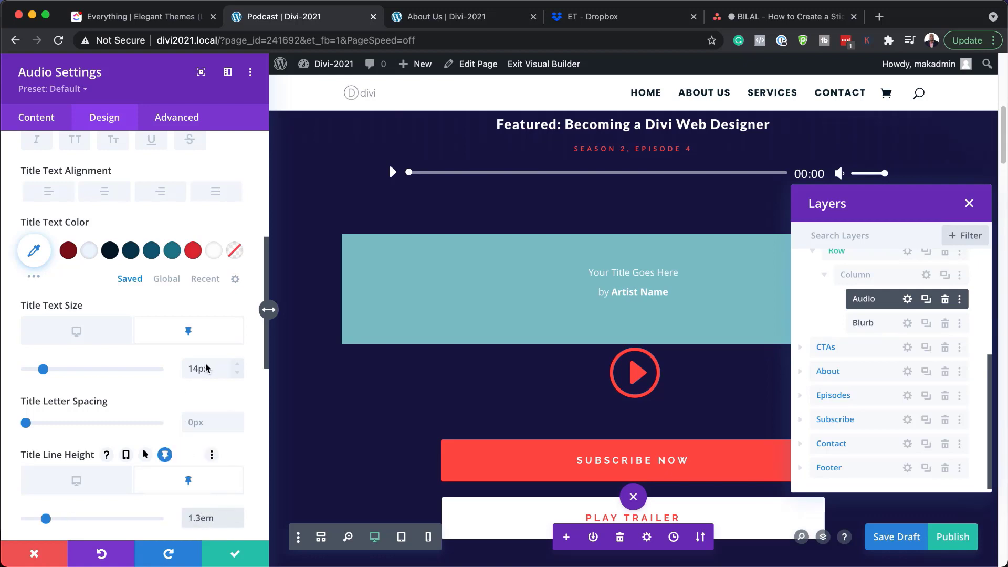
scroll(215, 428, "down", 3)
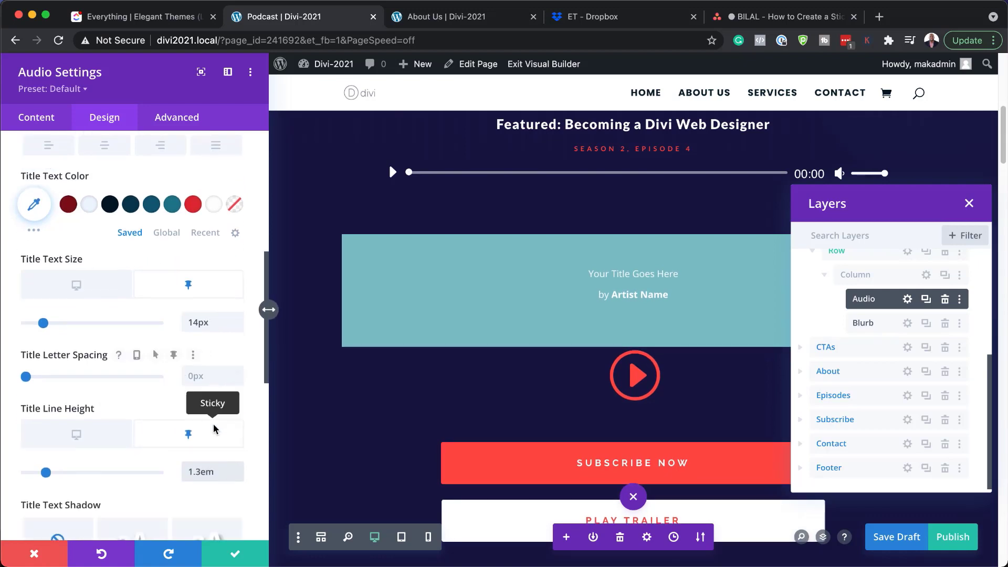
scroll(215, 428, "up", 10)
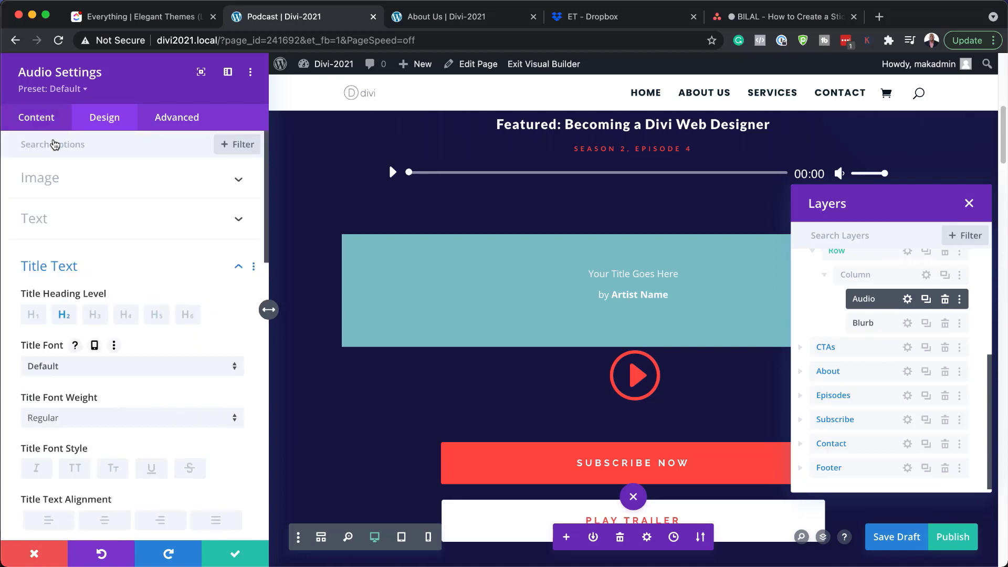
Set the caption line height to 1.3em when sticky, keeping the desktop default
left_click(49, 151)
type("c")
scroll(49, 148, "down", 1)
scroll(168, 474, "down", 2)
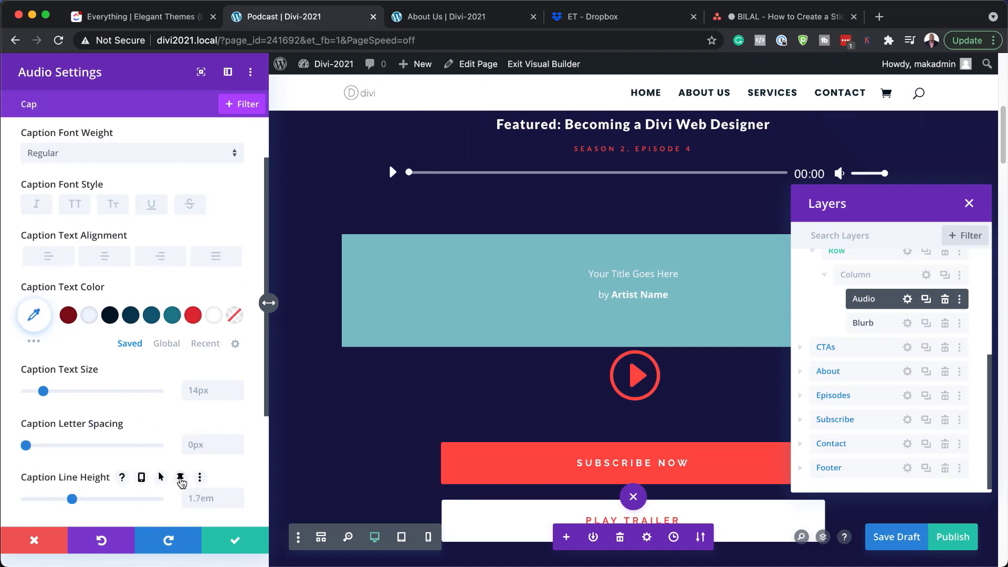
left_click(181, 477)
scroll(204, 360, "down", 3)
left_click(203, 360)
type("1.3em")
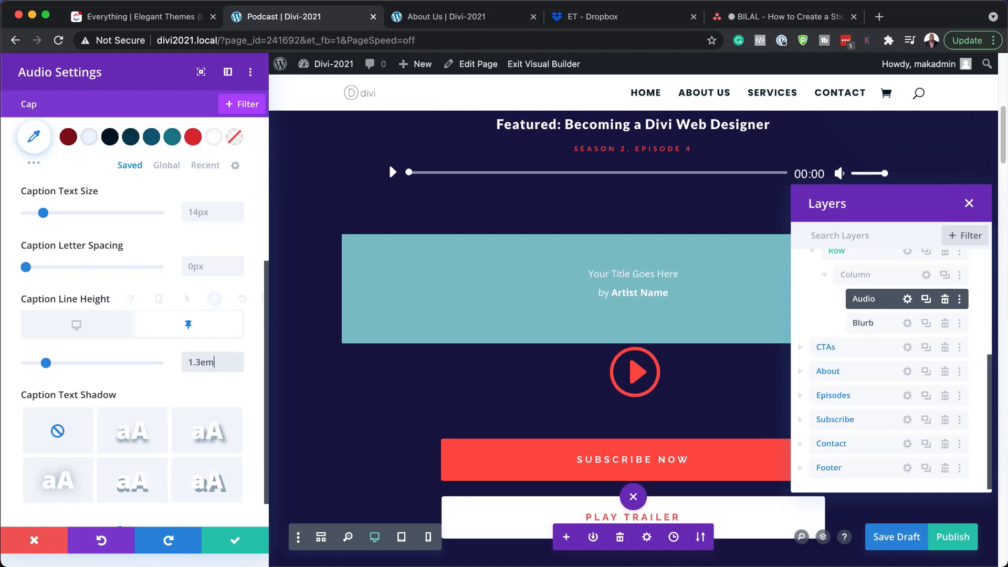
left_click(76, 324)
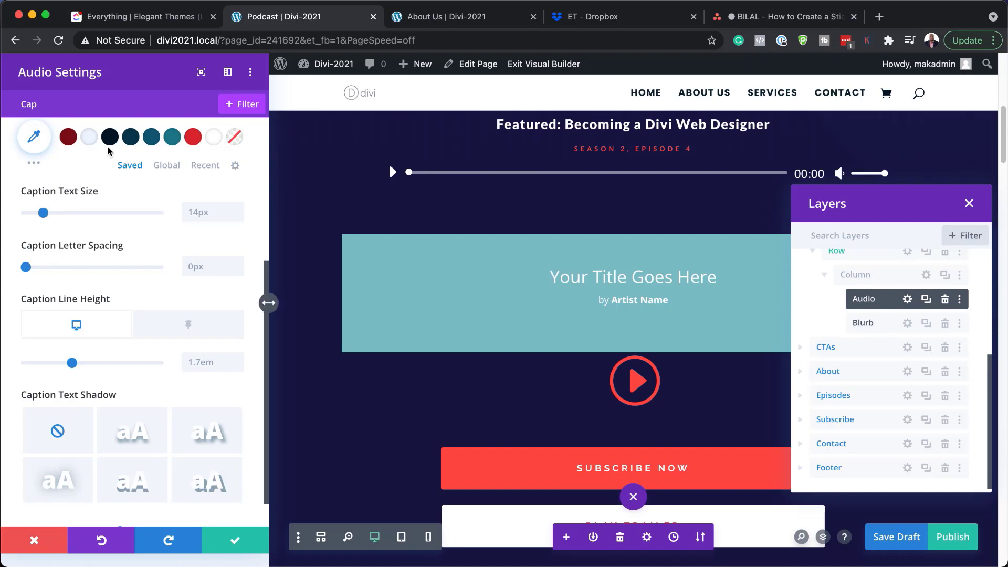
Clear the options search and set the sticky Width and Max Width to 100%
scroll(202, 309, "up", 5)
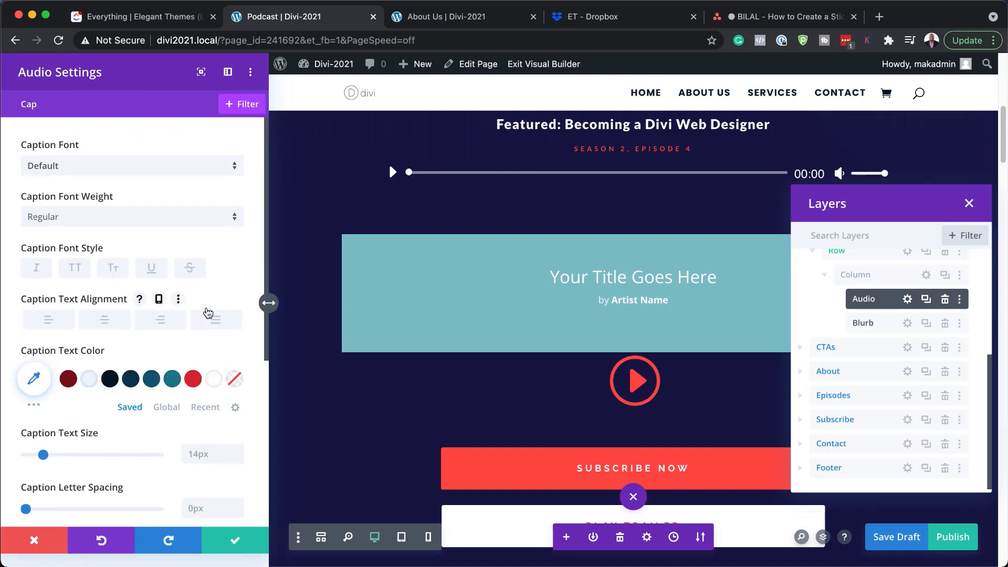
left_click(87, 107)
key("BackSpace")
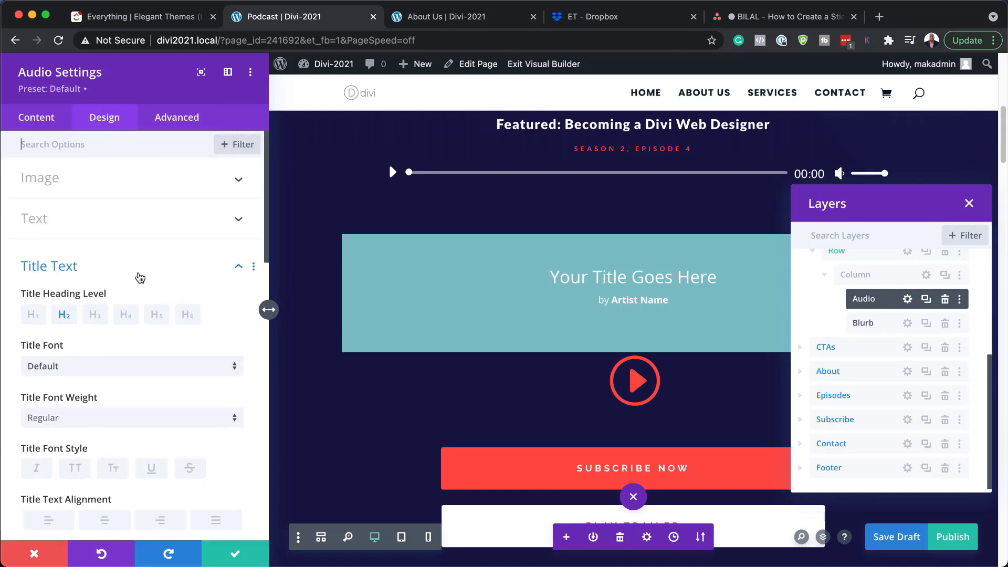
scroll(139, 277, "down", 15)
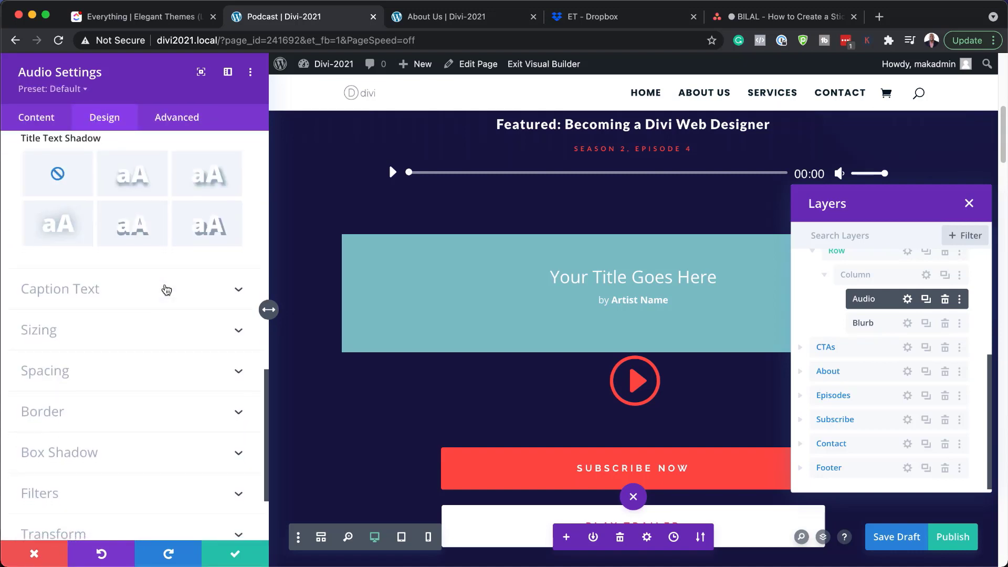
left_click(76, 336)
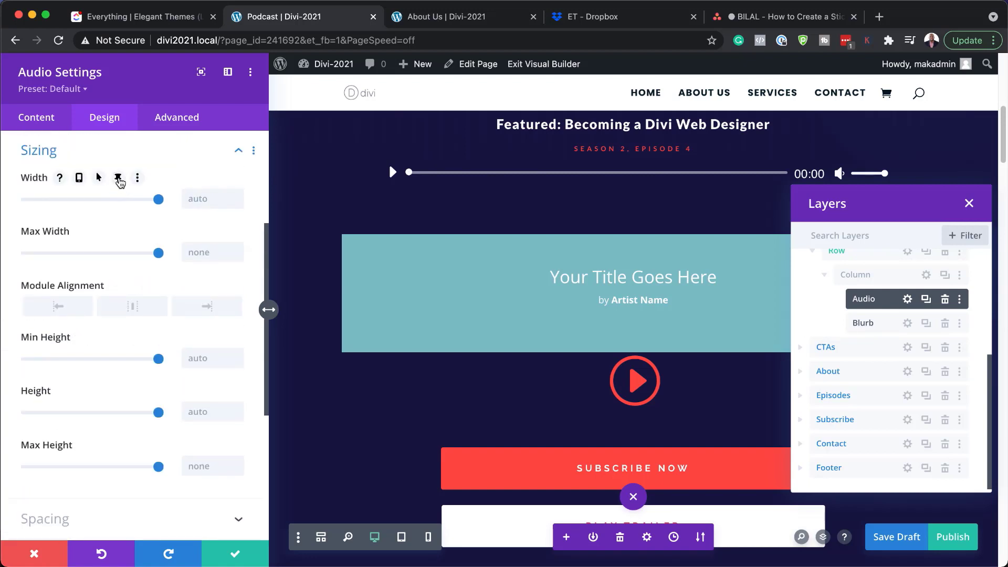
left_click(118, 180)
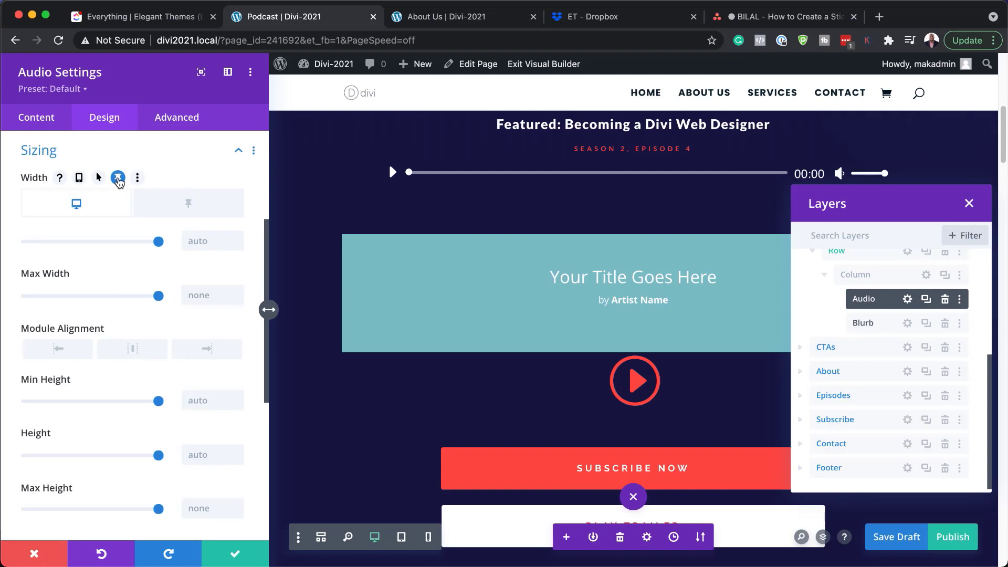
left_click(206, 209)
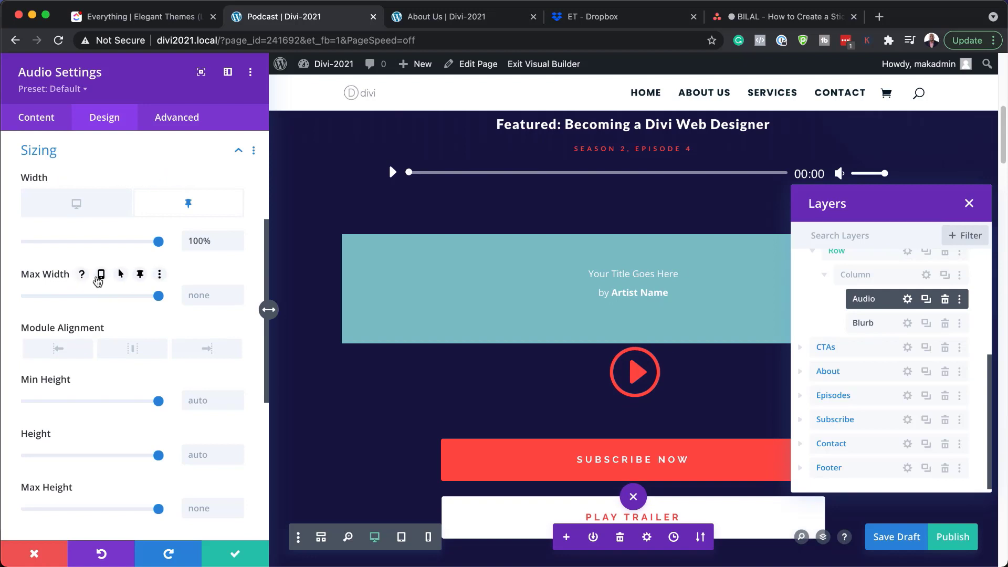
left_click(140, 274)
left_click(198, 336)
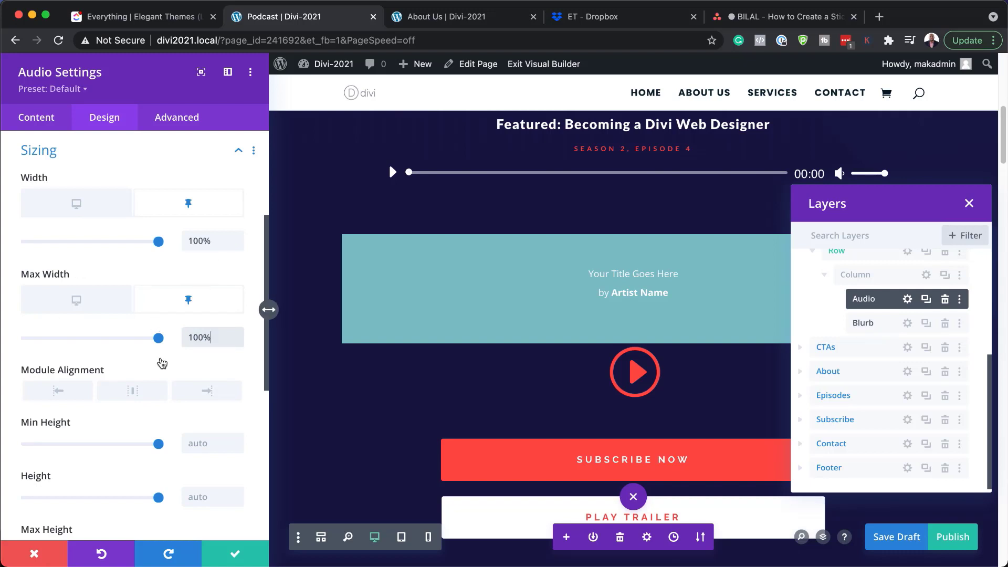
Set top and bottom margins to 0px, and padding to 0 top, bottom and left with 20px right
scroll(176, 387, "down", 5)
left_click(50, 391)
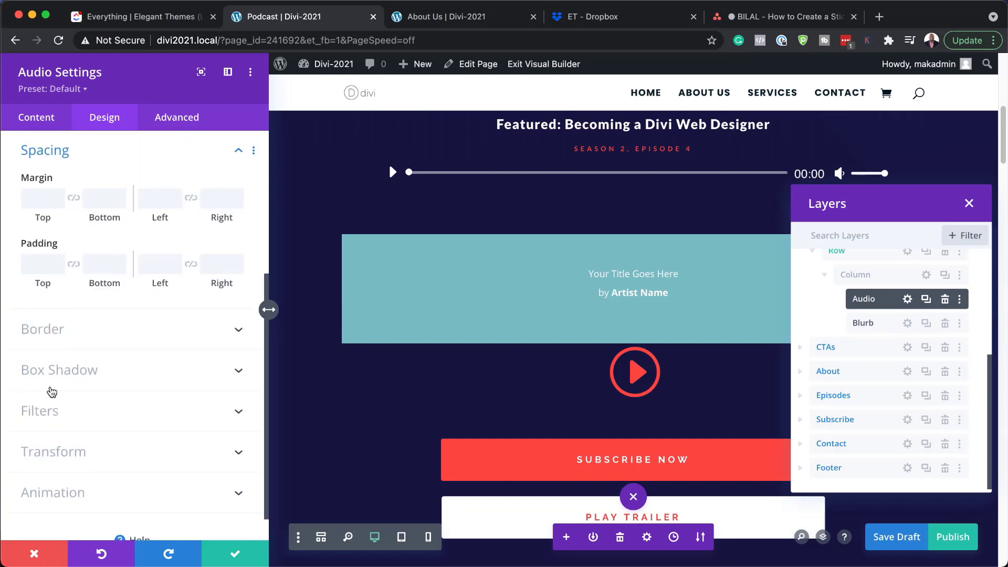
left_click(43, 199)
type("0px")
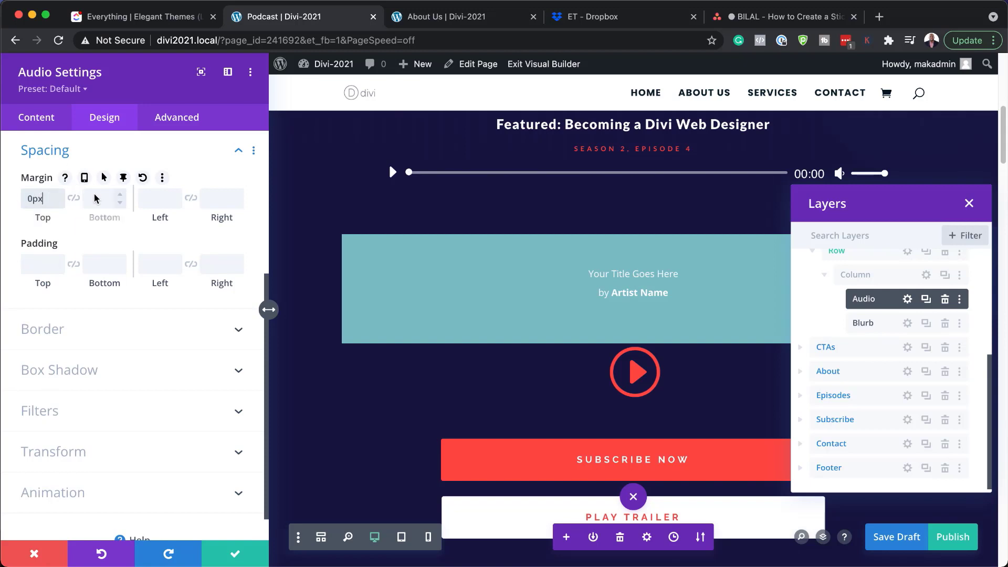
left_click(73, 197)
left_click(44, 264)
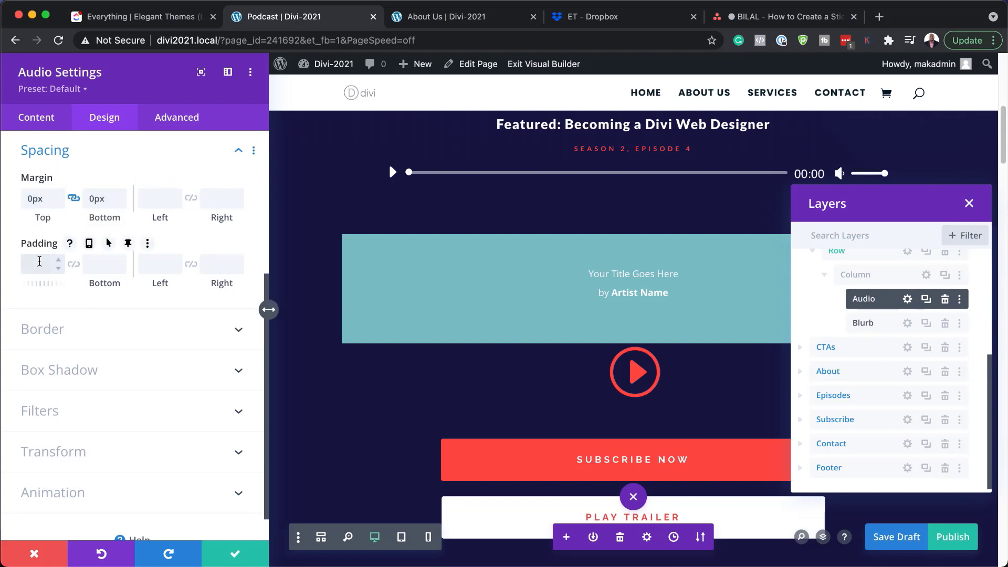
type("0px")
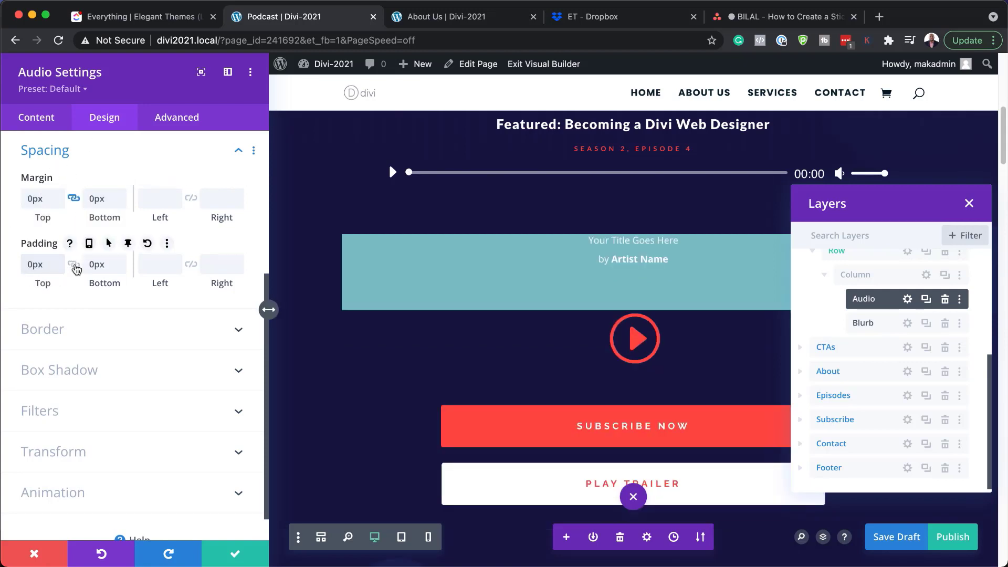
left_click(74, 263)
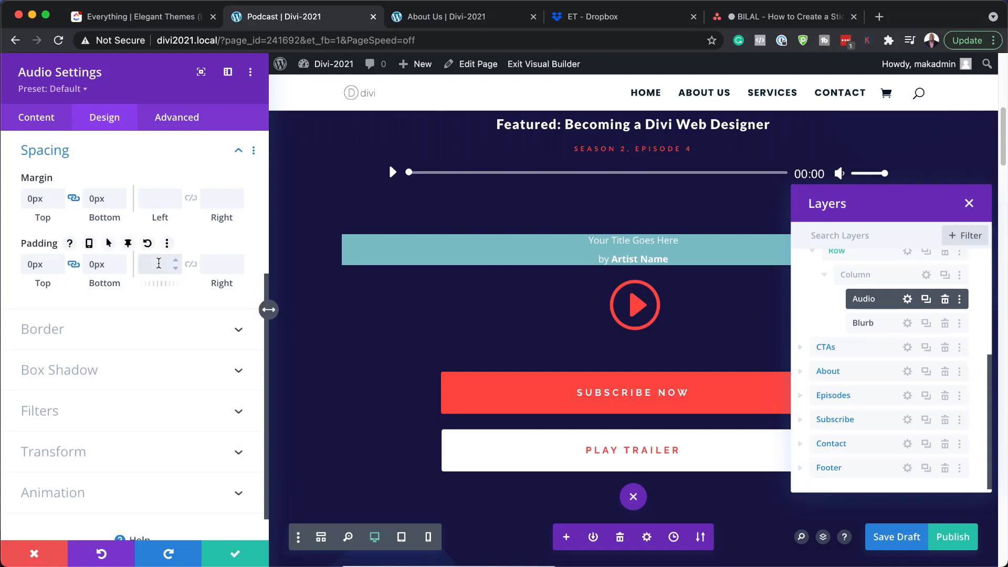
left_click(168, 261)
type("0")
left_click(209, 266)
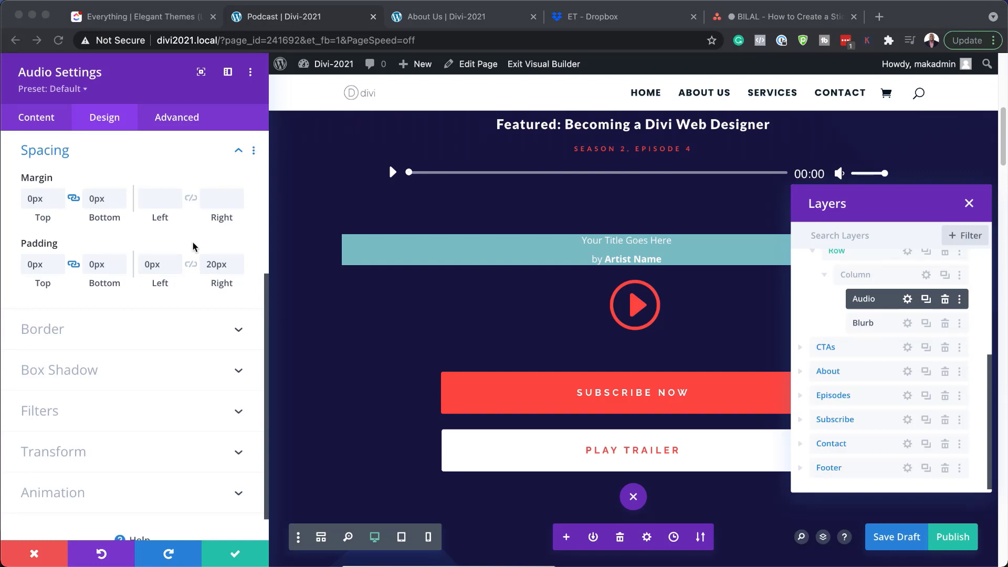
left_click(189, 119)
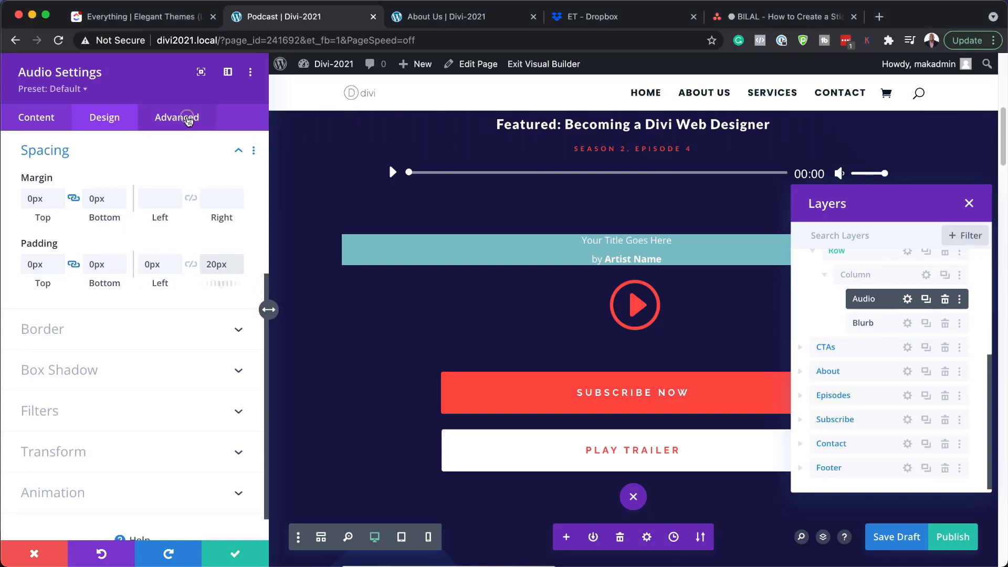
Add sticky-state Audio Meta CSS that left-aligns the artist line, marked !important
left_click(84, 218)
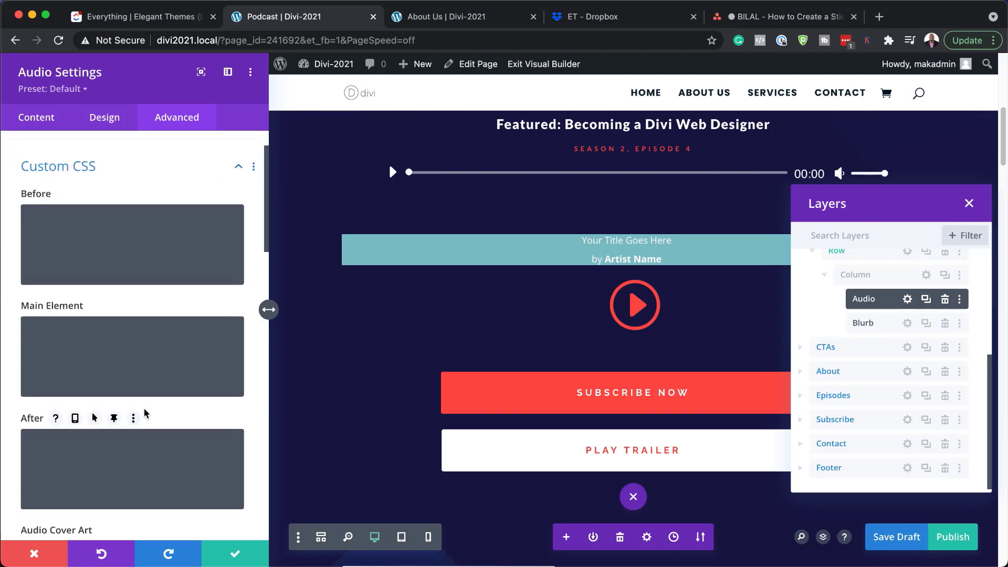
scroll(141, 410, "down", 3)
scroll(145, 412, "down", 6)
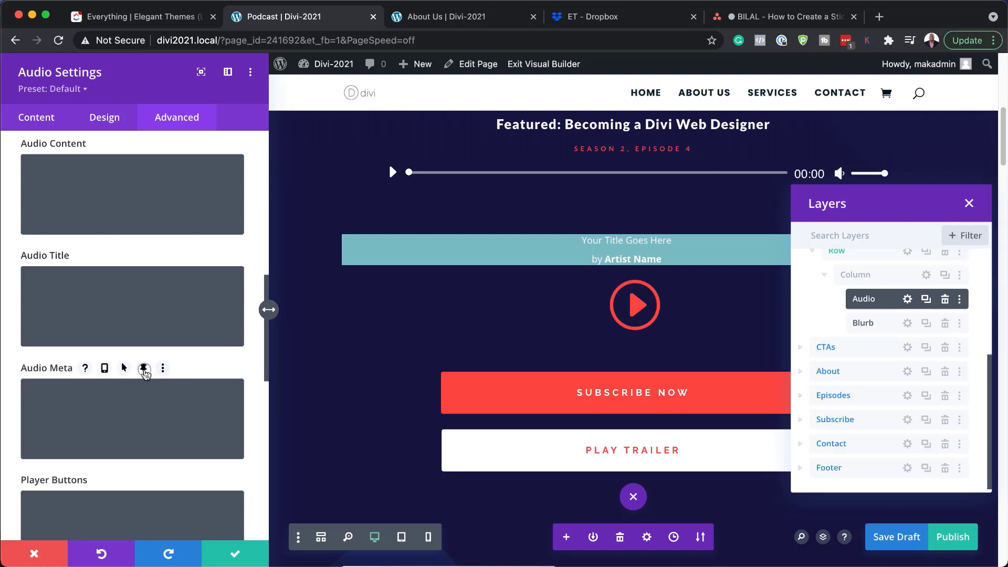
left_click(144, 369)
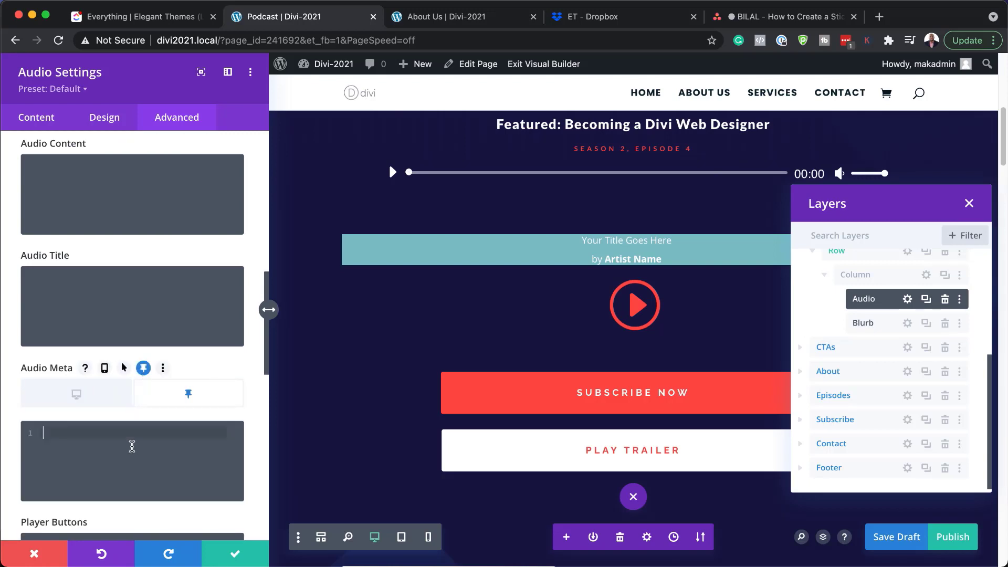
type("text-align:left;")
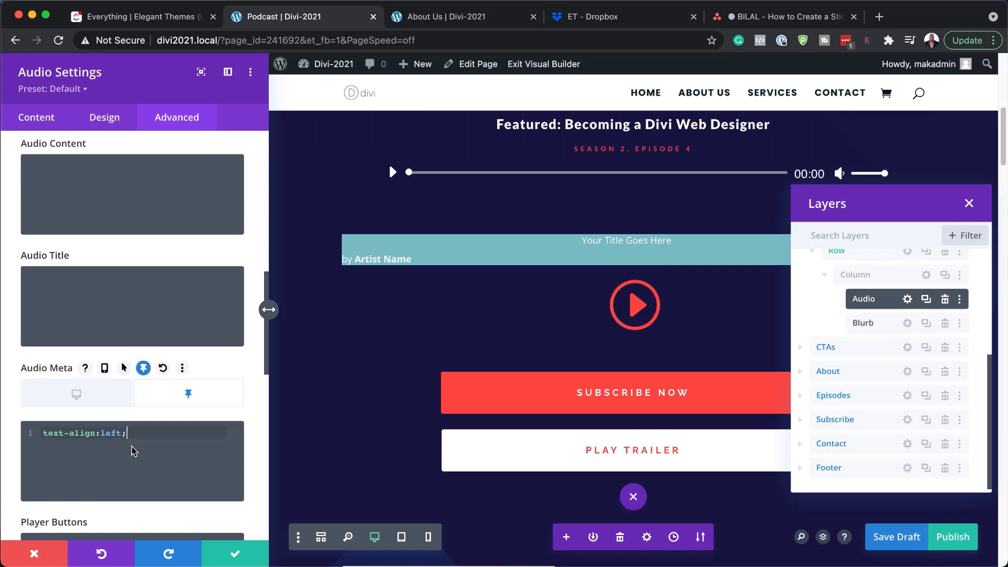
scroll(189, 478, "down", 1)
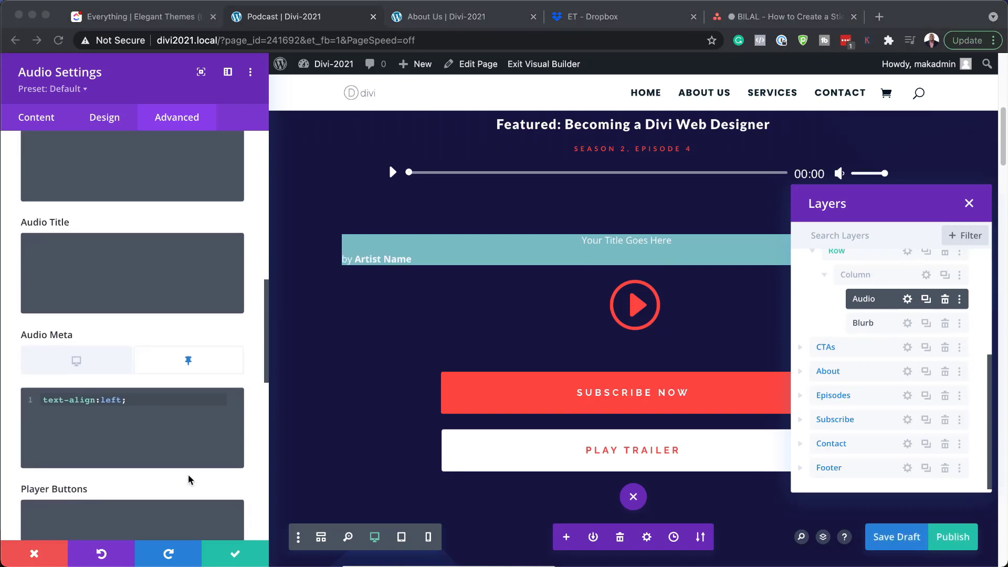
scroll(189, 480, "down", 4)
scroll(189, 479, "up", 4)
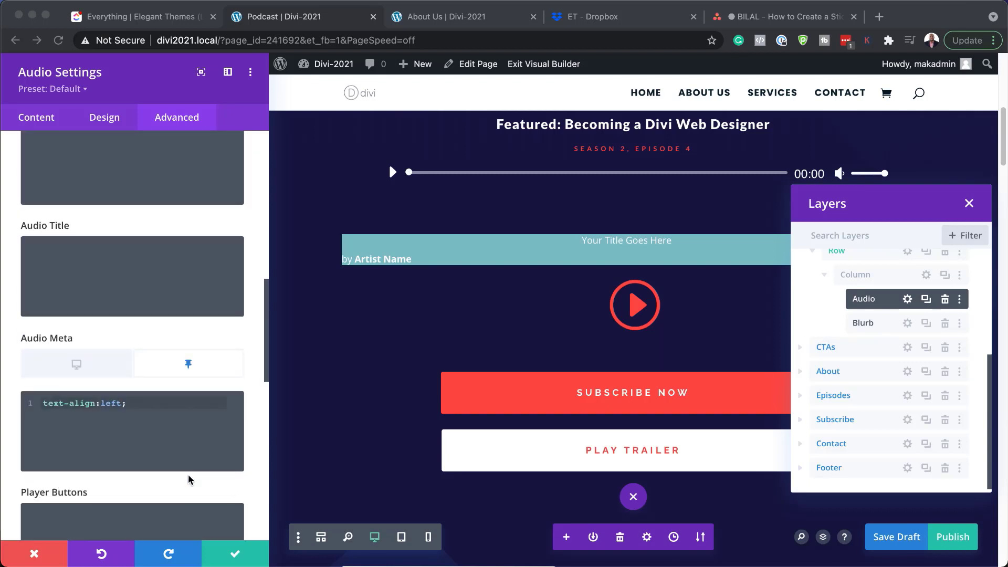
scroll(190, 479, "up", 4)
scroll(190, 480, "up", 4)
scroll(190, 479, "down", 5)
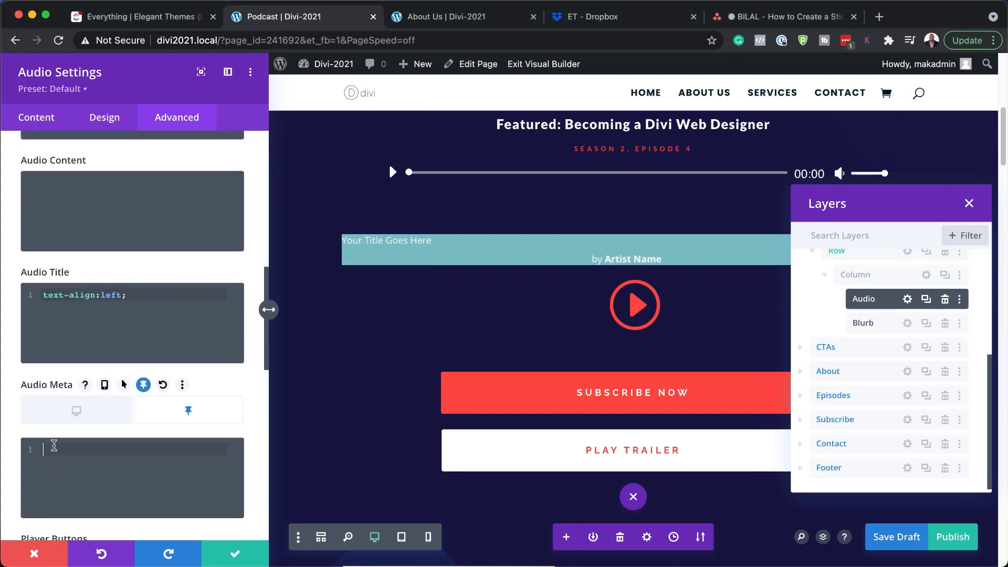
type("important")
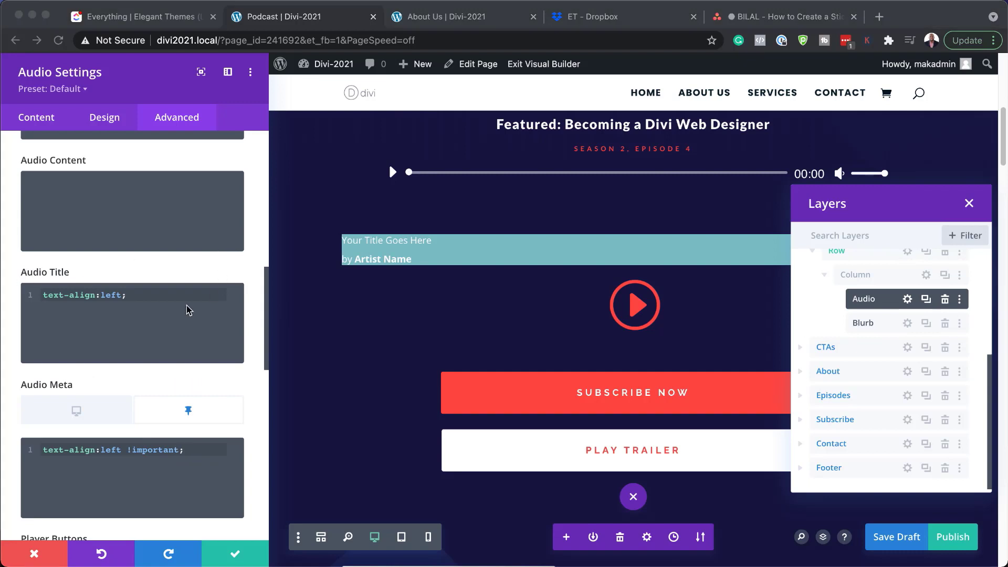
scroll(126, 332, "down", 5)
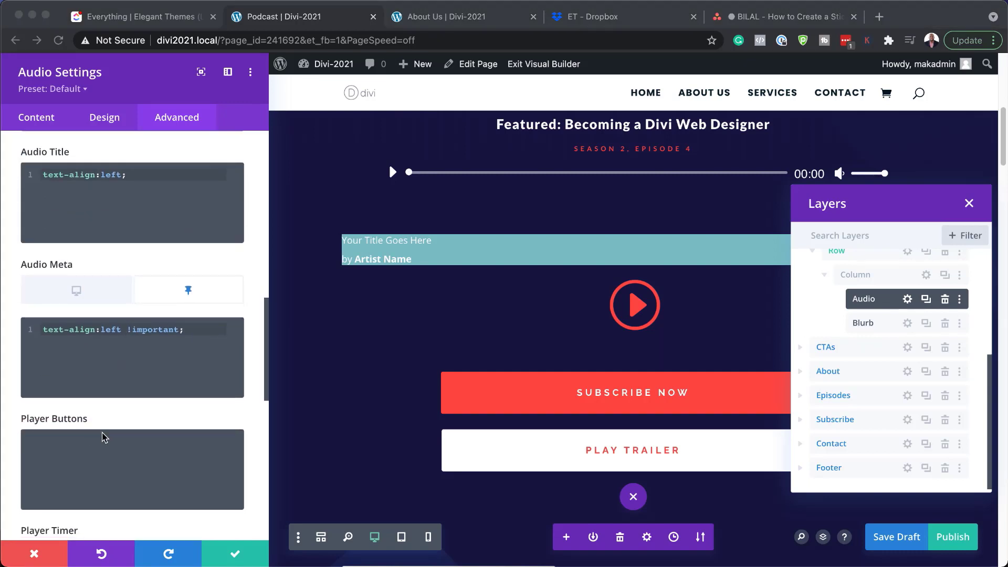
Give the sticky Player Buttons the colour #fe4943
key("super+Tab")
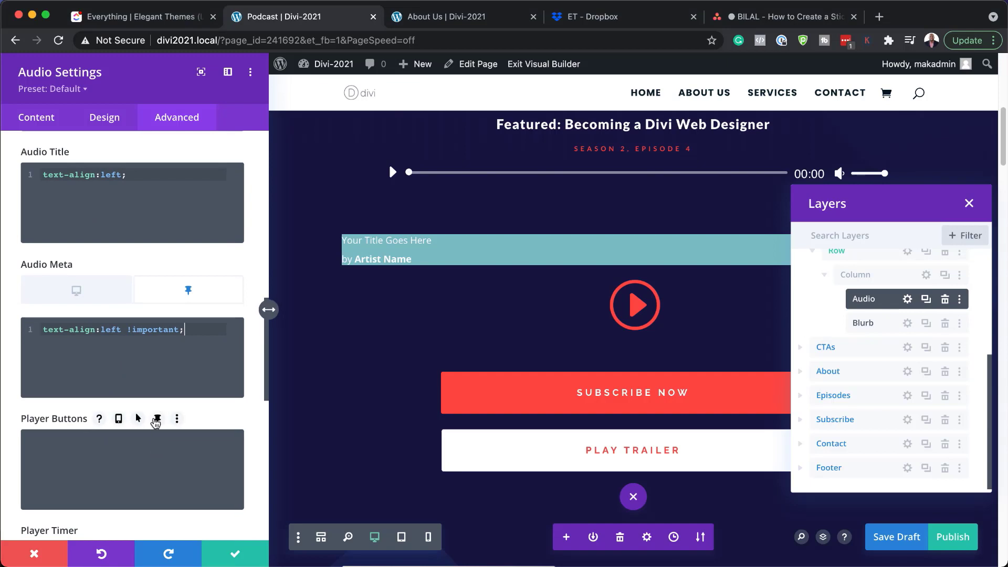
left_click(156, 419)
type("color: #fe4943;")
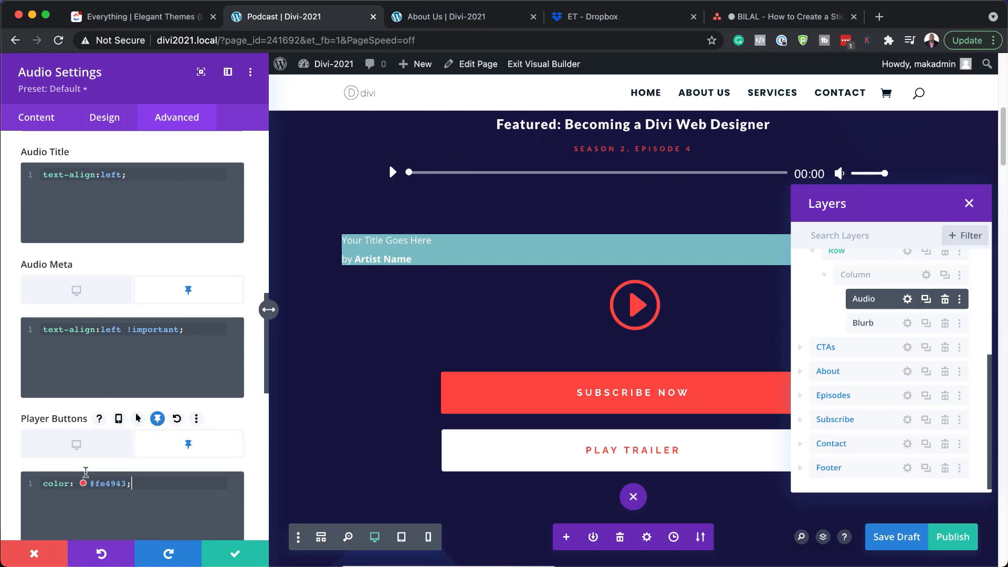
key("super+Tab")
Give the sticky Player Sliders Current the colour #2c4ca3
scroll(168, 444, "down", 10)
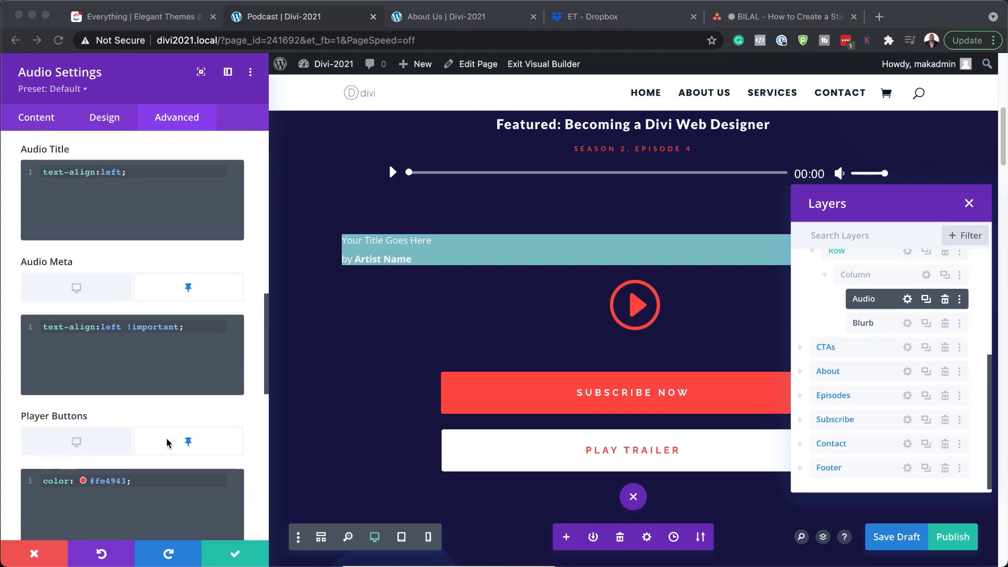
scroll(168, 443, "down", 1)
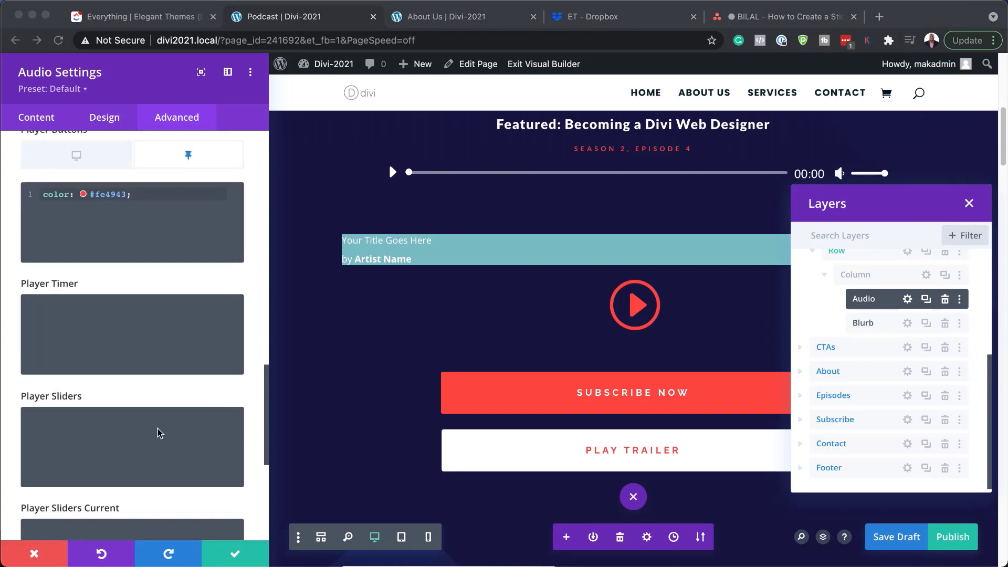
scroll(147, 429, "down", 8)
left_click(181, 398)
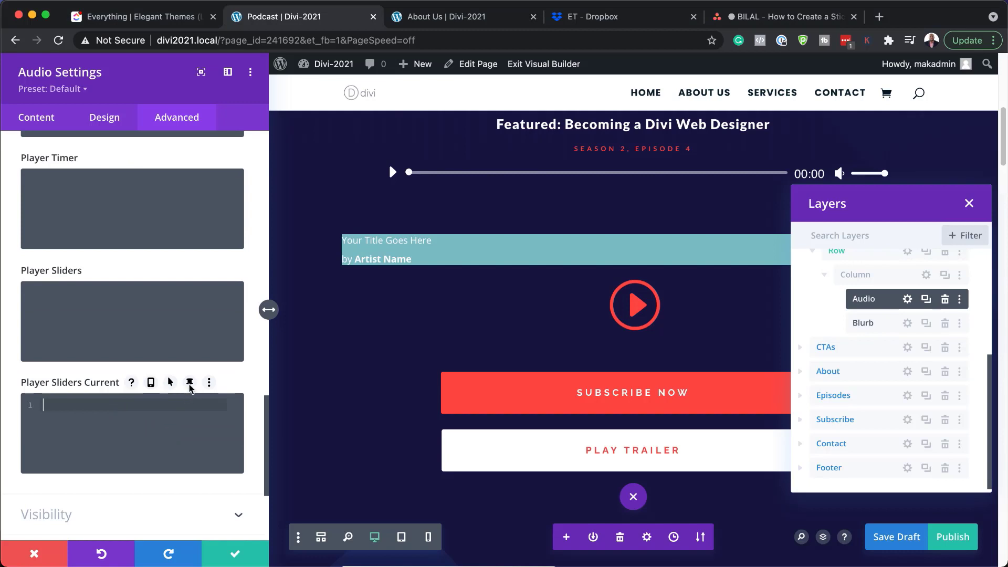
left_click(189, 383)
type("#2c4ca3;")
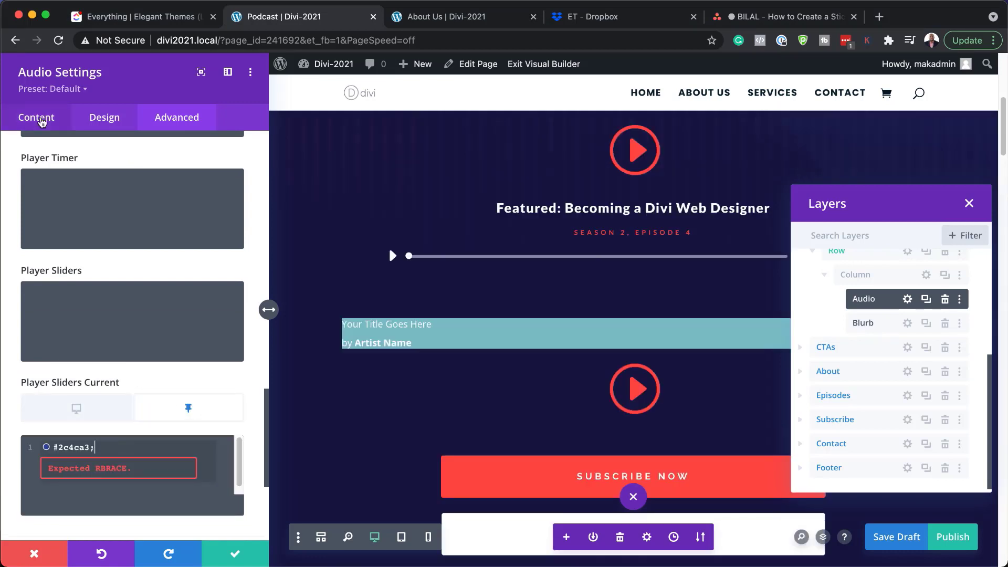
Set the title to 'Featured: Becoming a Divi Web designer', clear the artist, and set album 'Season 2 , Episode 4'
left_click(42, 121)
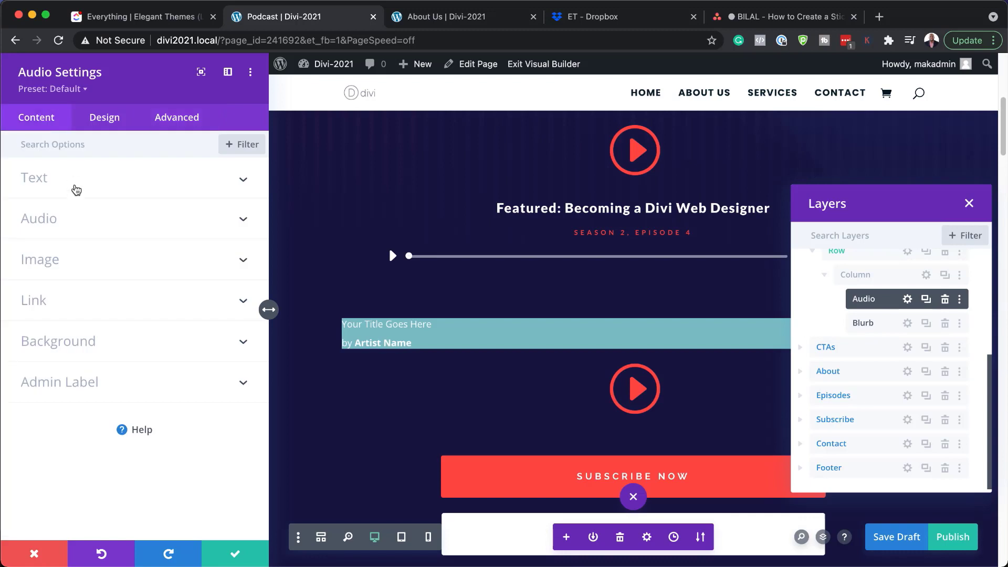
left_click(76, 189)
left_click_drag(135, 228, 24, 228)
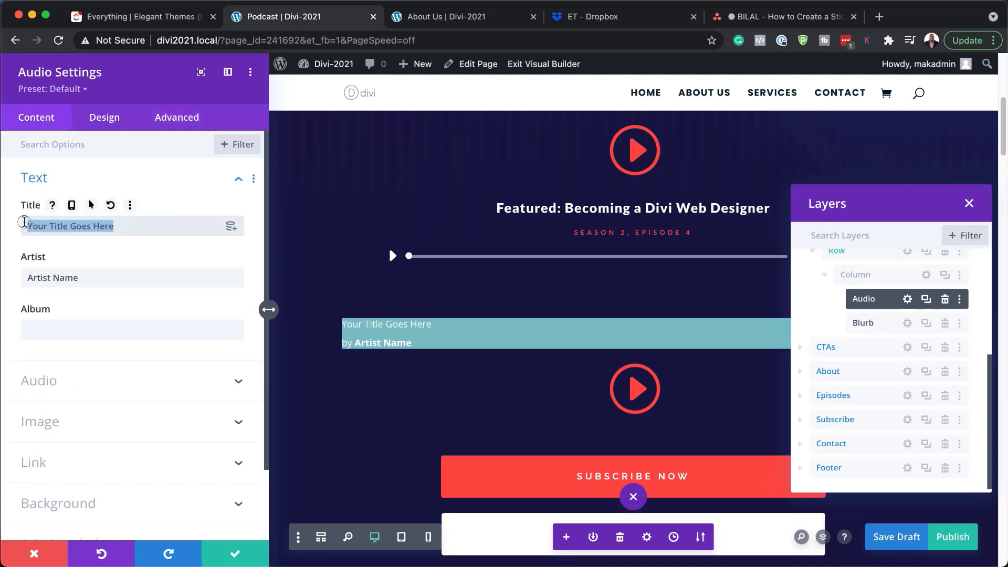
type("Featured: Becoming a Divi Web designer")
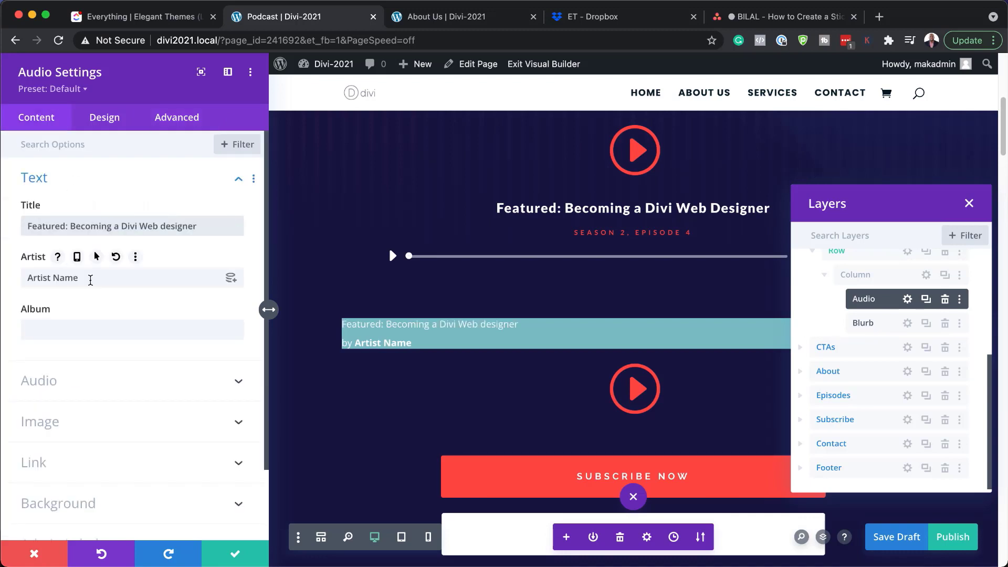
triple_click(90, 280)
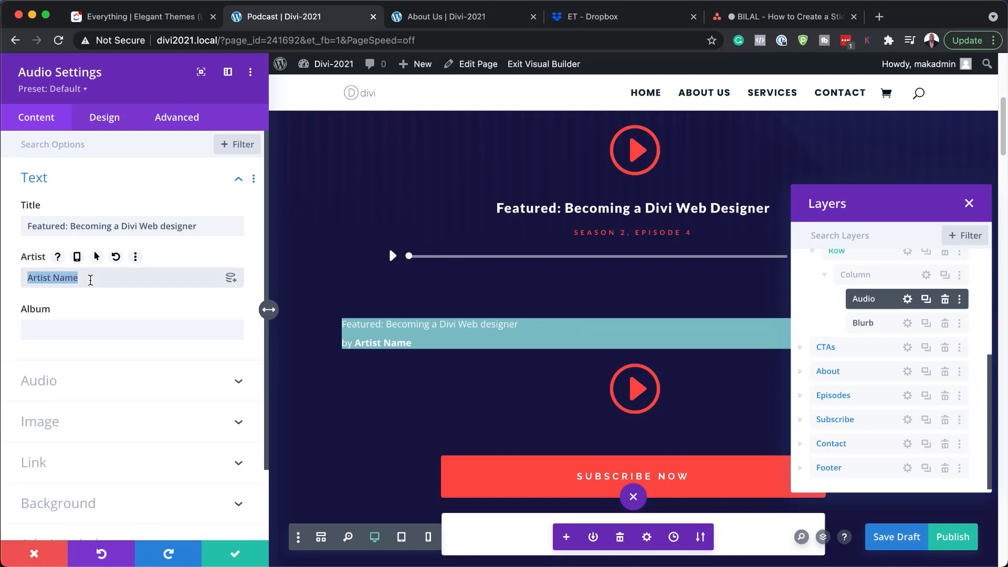
key("BackSpace")
left_click(105, 329)
type("Season 2 , Episode 4")
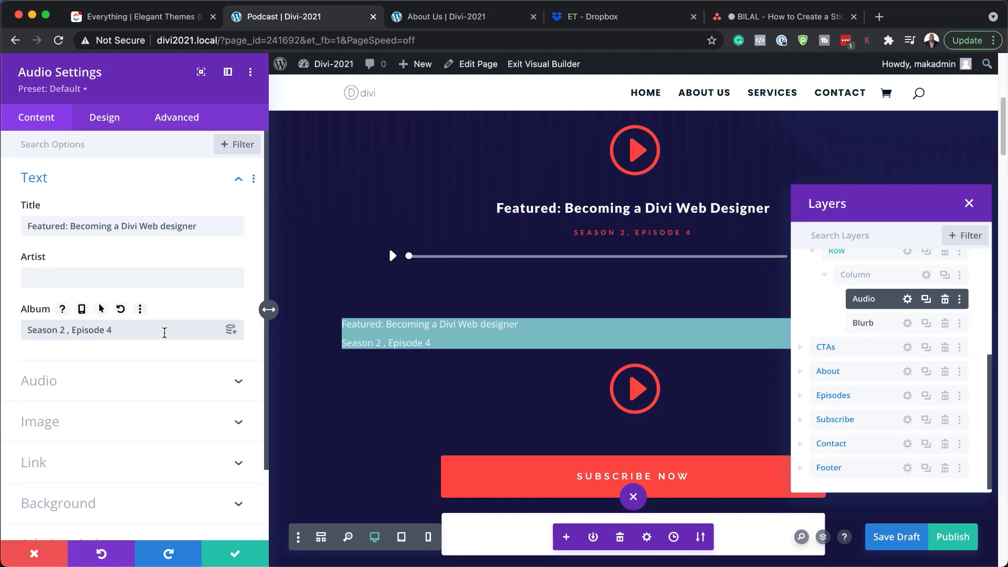
Make the audio module's background transparent
scroll(140, 416, "down", 3)
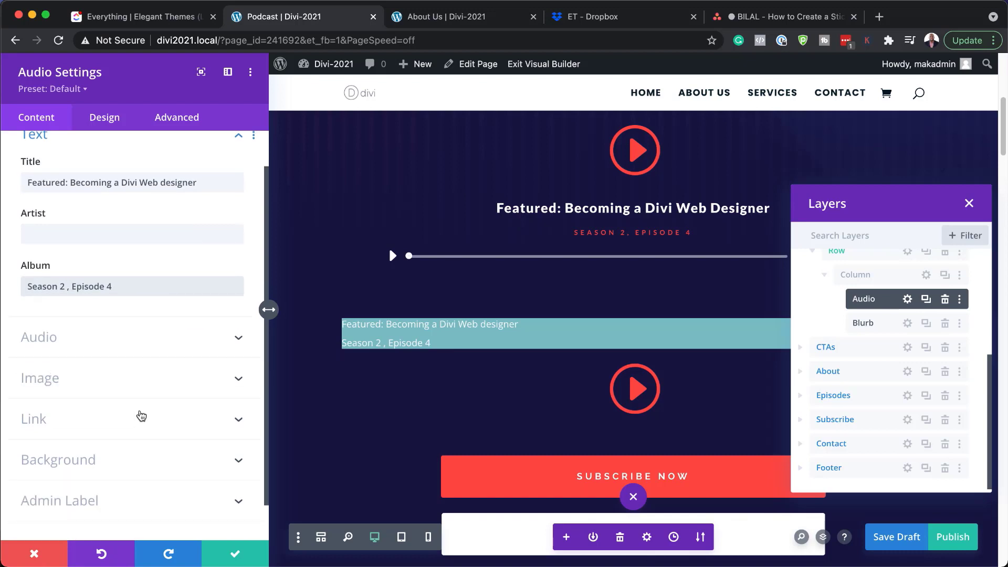
left_click(91, 425)
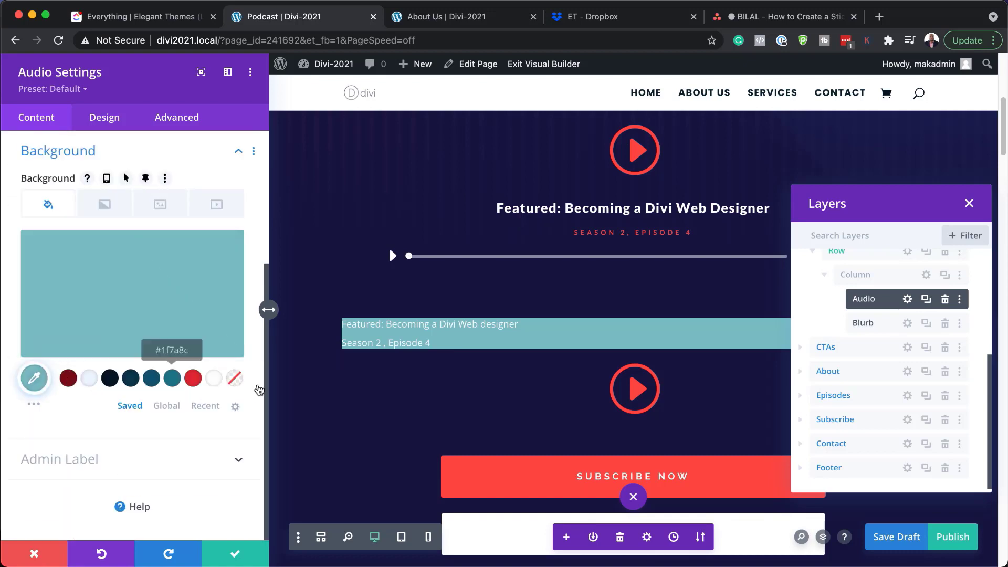
left_click(234, 378)
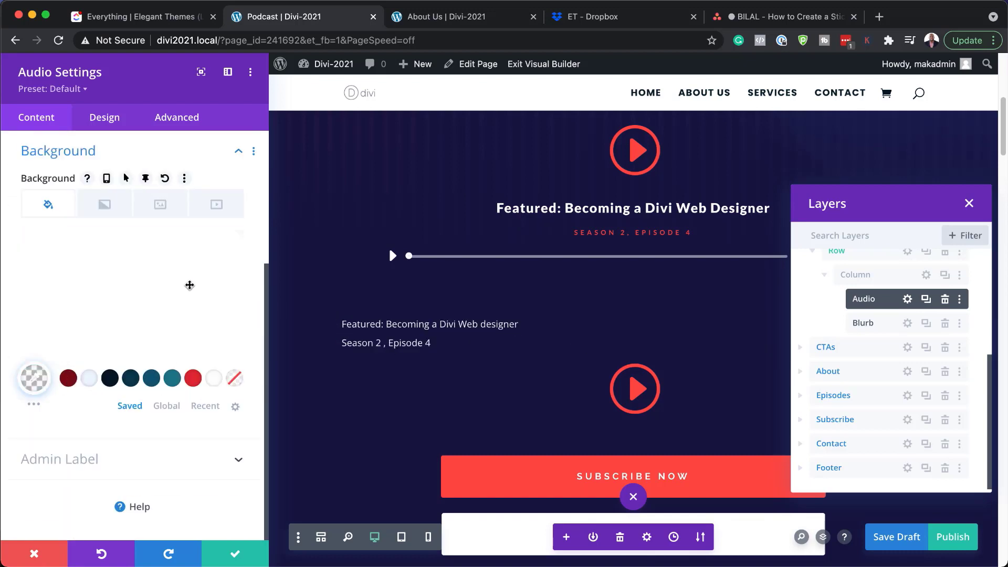
scroll(151, 329, "up", 3)
scroll(151, 329, "up", 3)
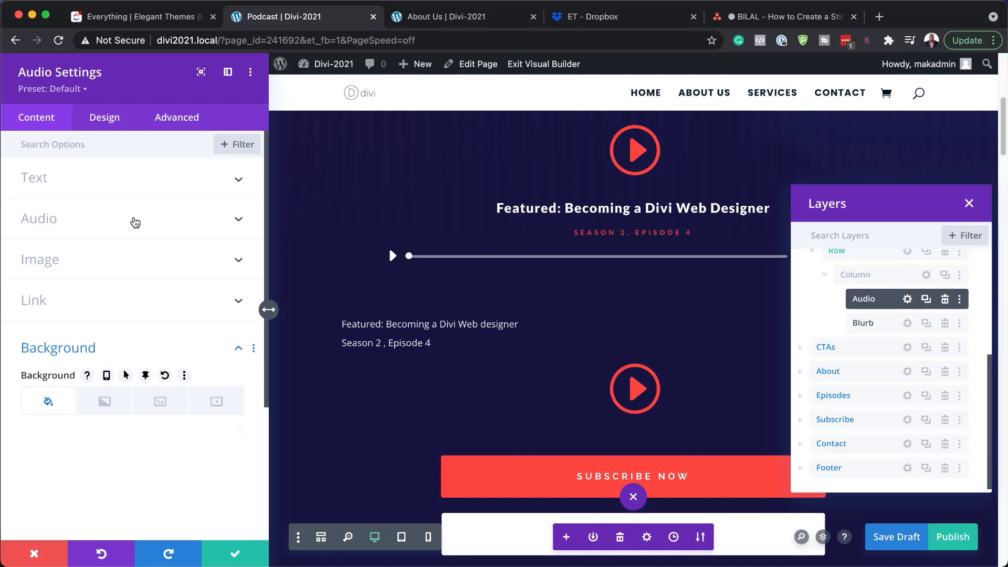
left_click(135, 222)
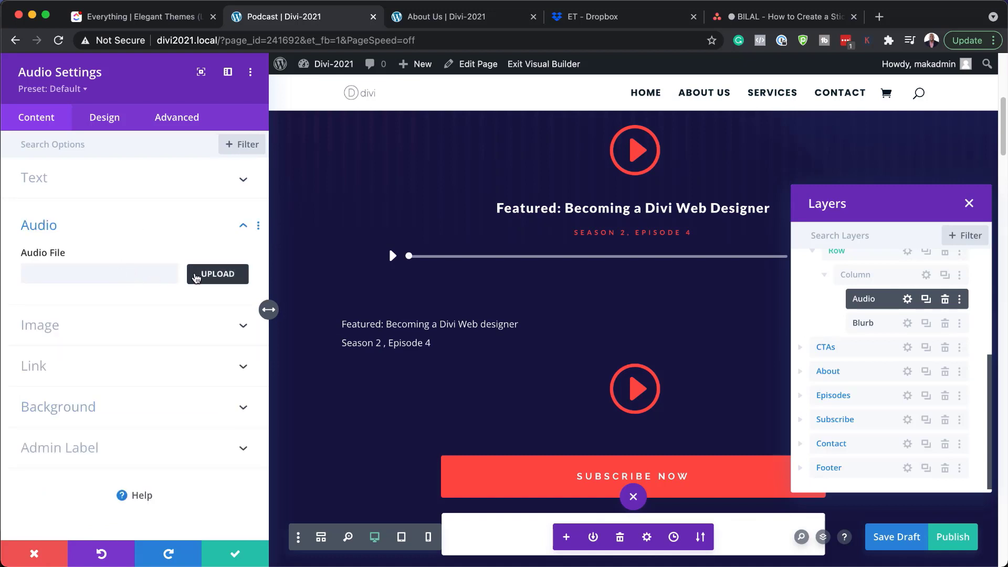
Dismiss the audio file chooser without selecting a file, then save and close the Audio settings
left_click(209, 275)
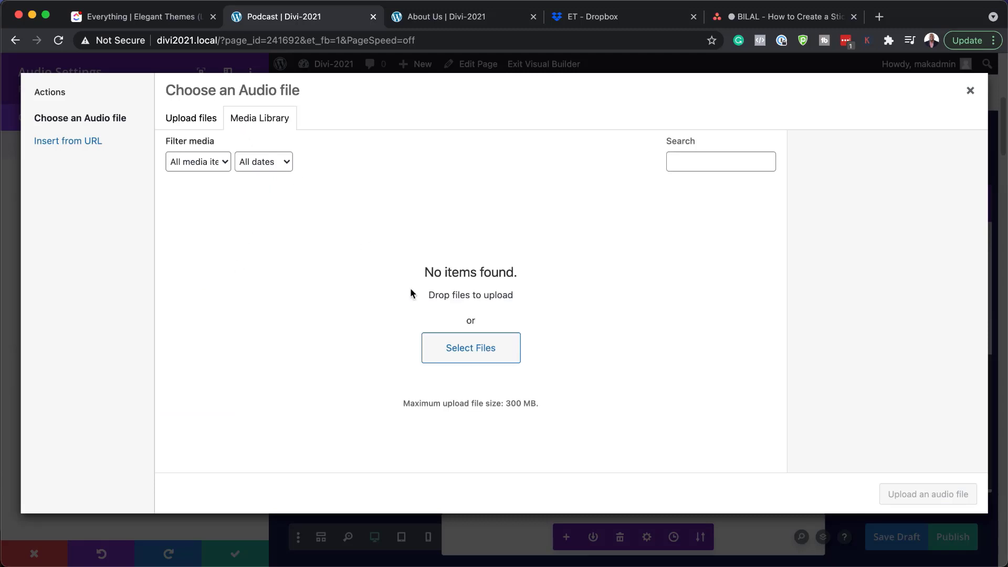
left_click(209, 121)
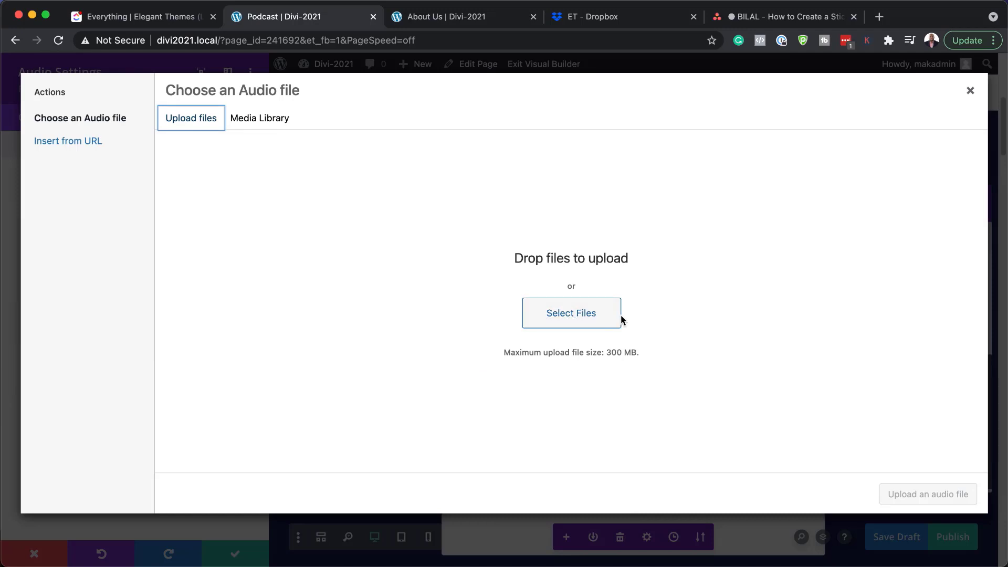
left_click(971, 92)
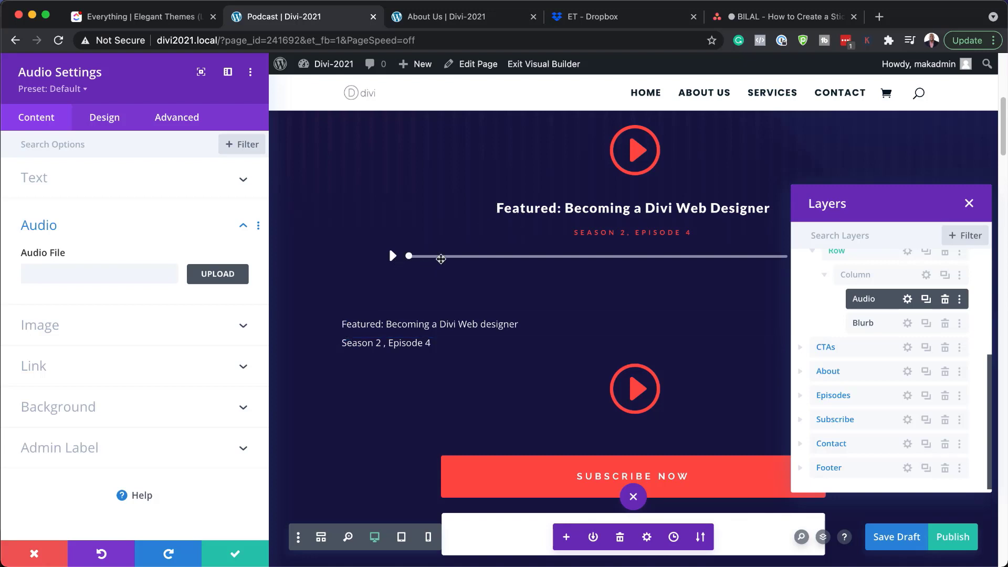
key("Escape")
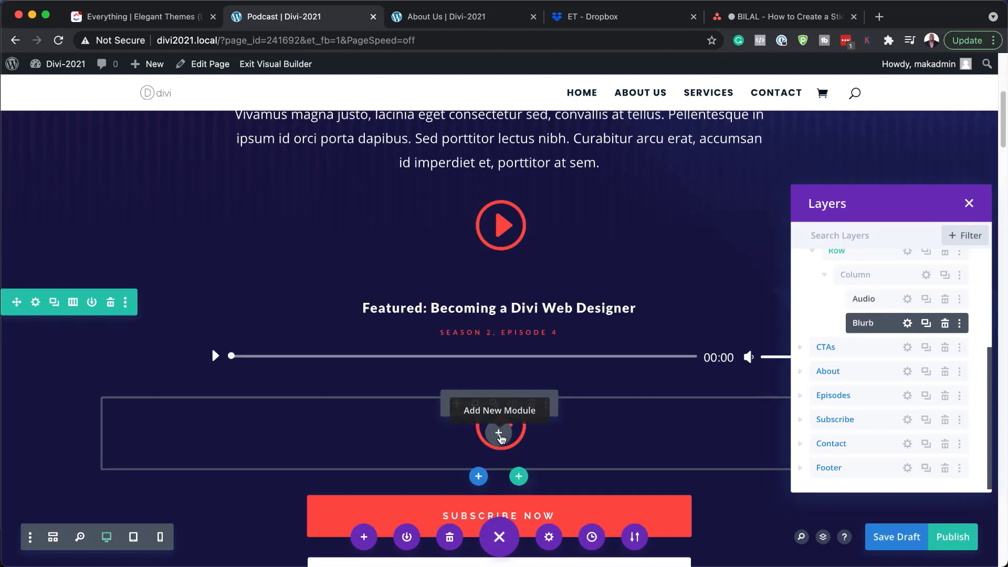
Add a Text module below the blurb reading 'All Eposodes'
left_click(499, 433)
type("text")
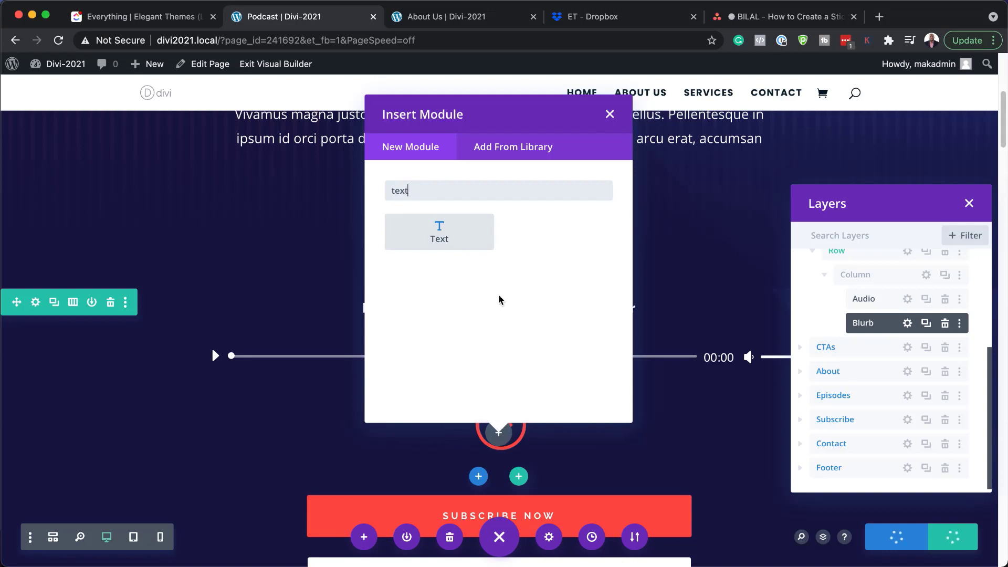
left_click(456, 231)
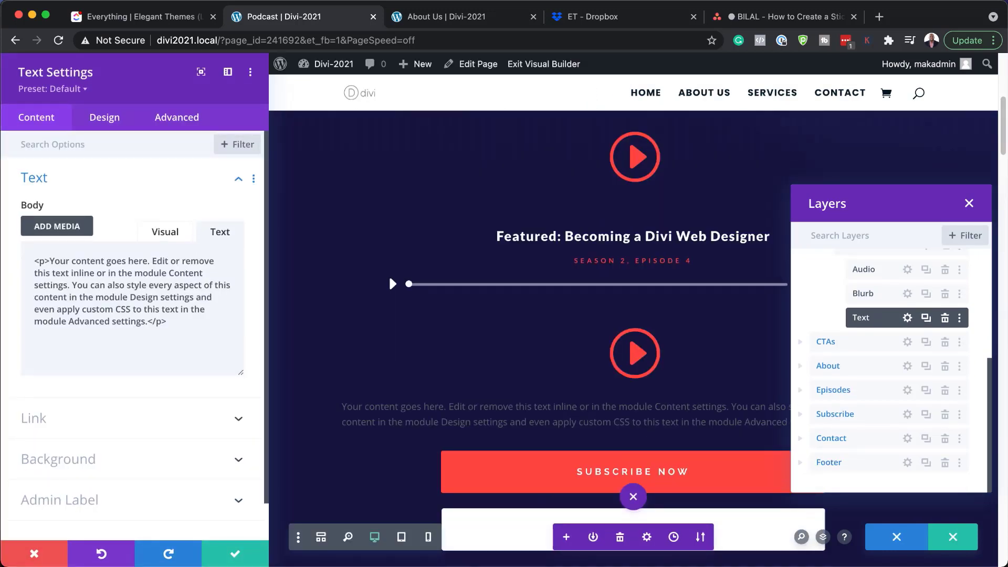
left_click_drag(168, 321, 34, 260)
type("All Eposodes")
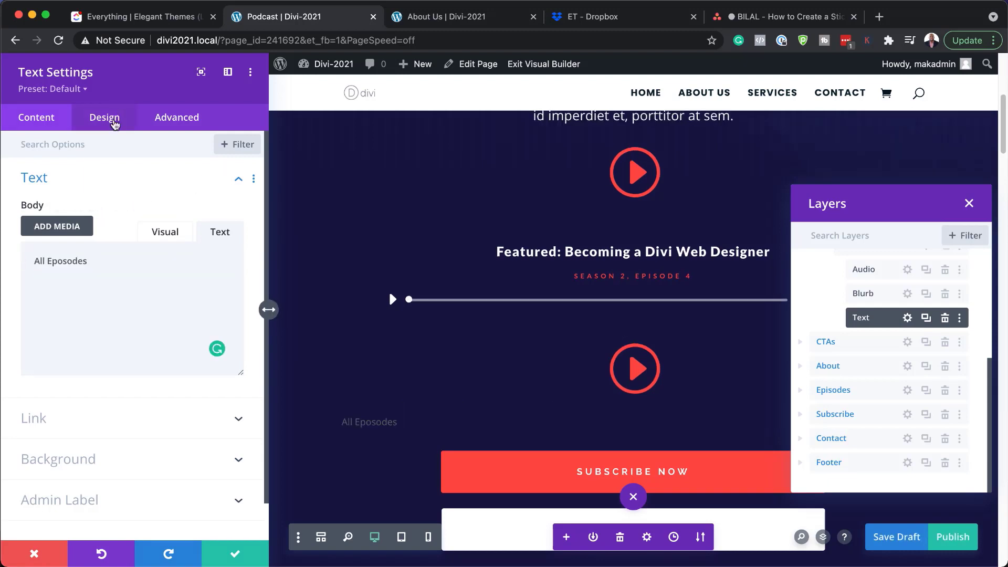
Center the caption and set it to bold uppercase Lato
left_click(114, 124)
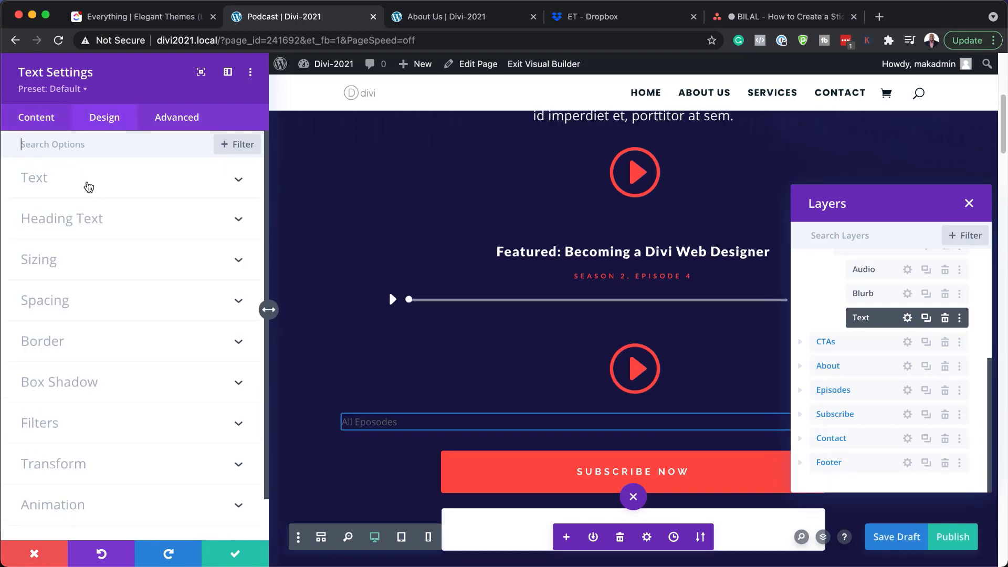
left_click(88, 187)
scroll(156, 317, "down", 2)
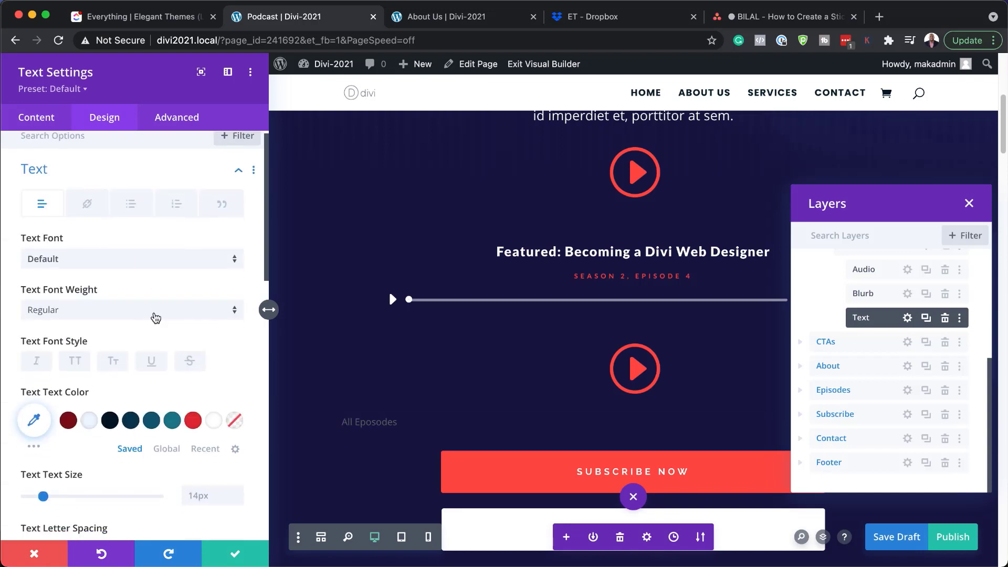
scroll(156, 316, "down", 7)
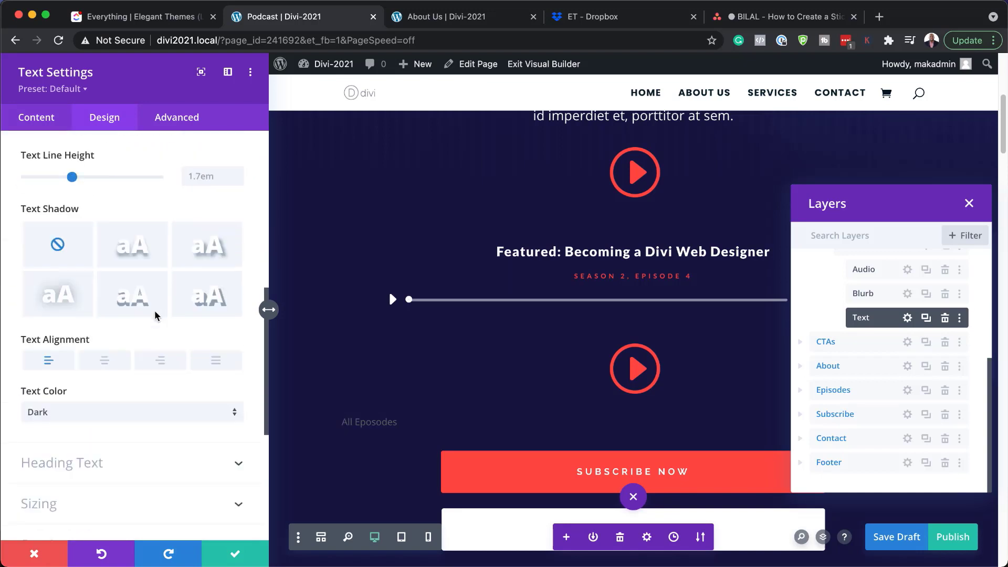
left_click(111, 308)
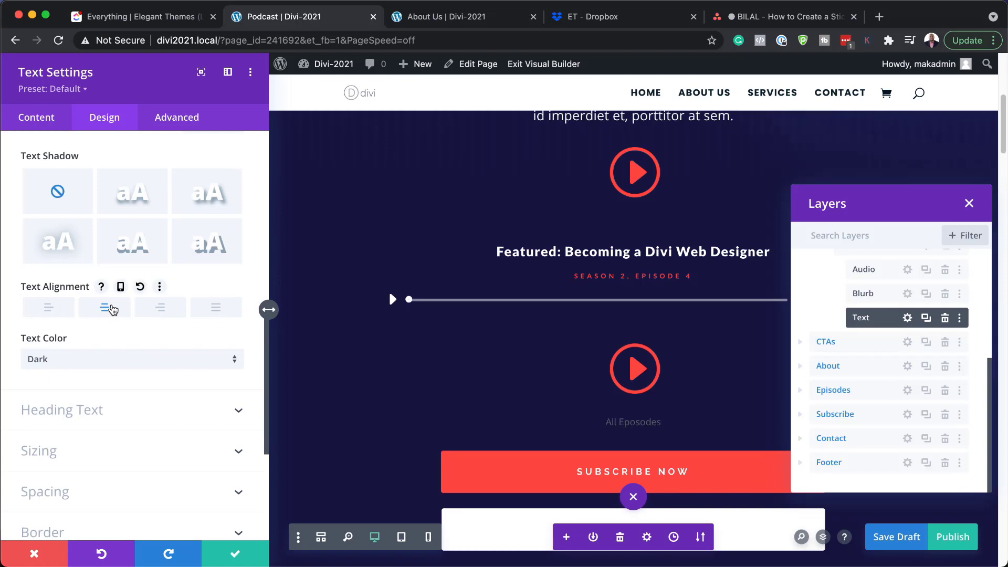
scroll(140, 313, "up", 8)
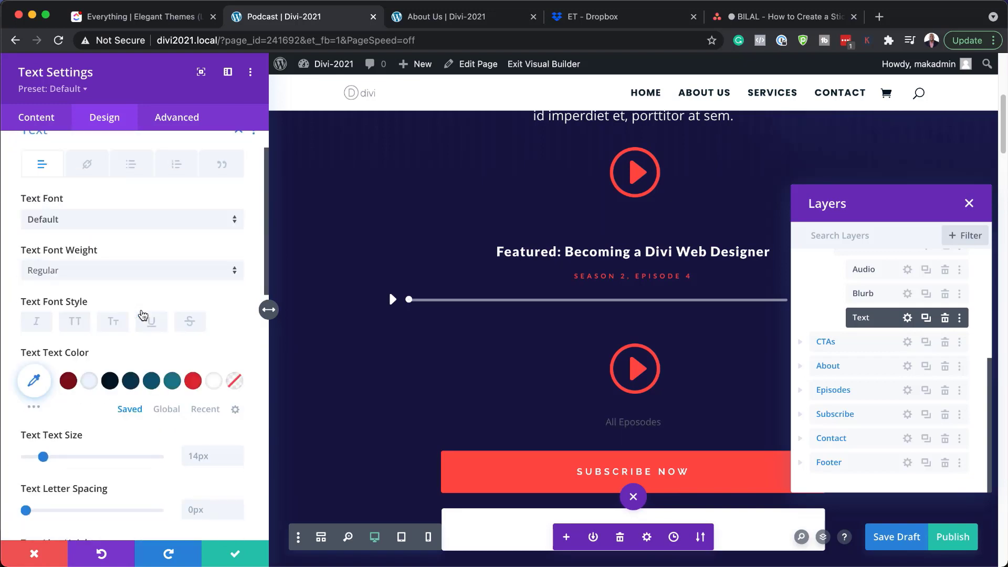
left_click(125, 227)
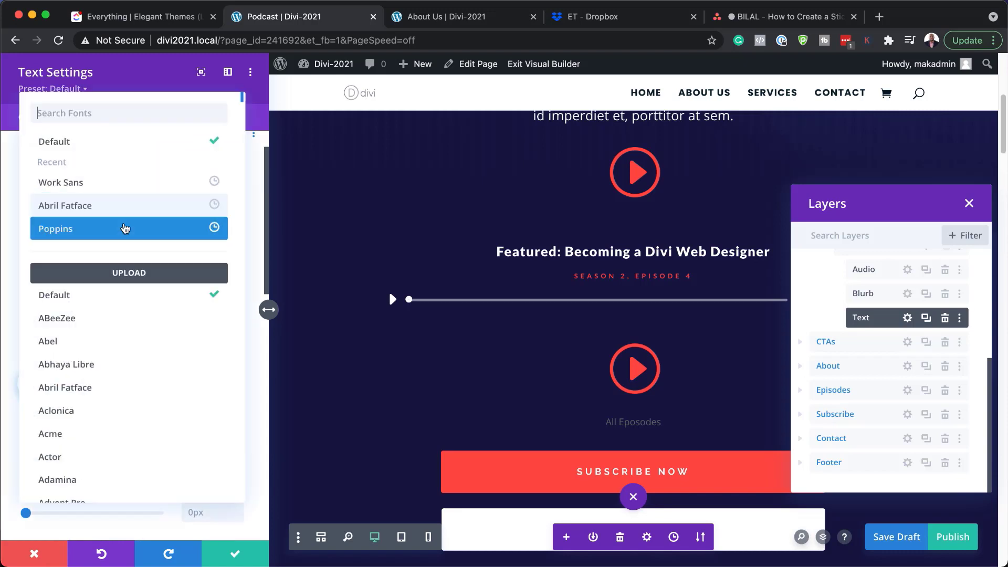
type("lato")
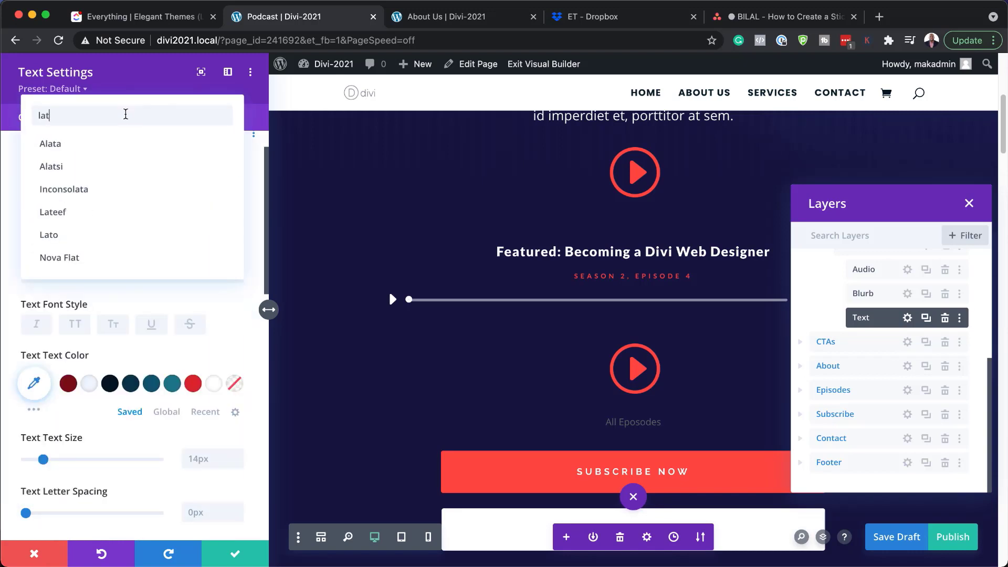
left_click(72, 148)
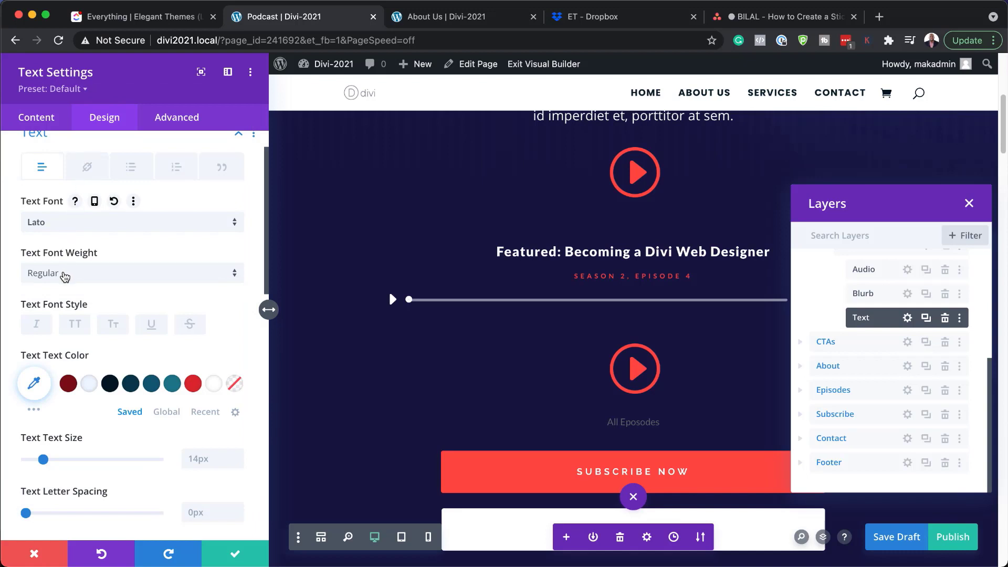
left_click(64, 274)
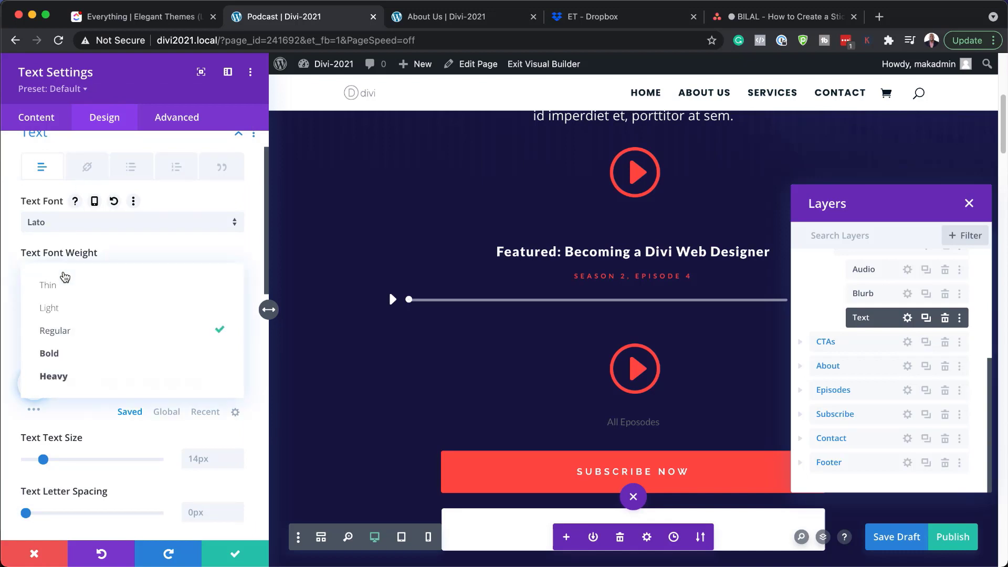
left_click(95, 352)
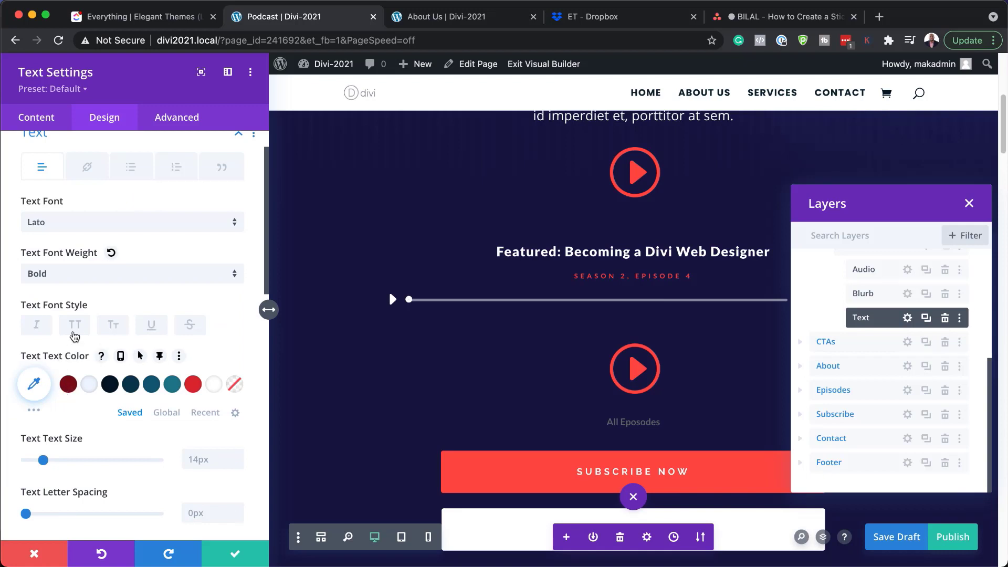
left_click(76, 327)
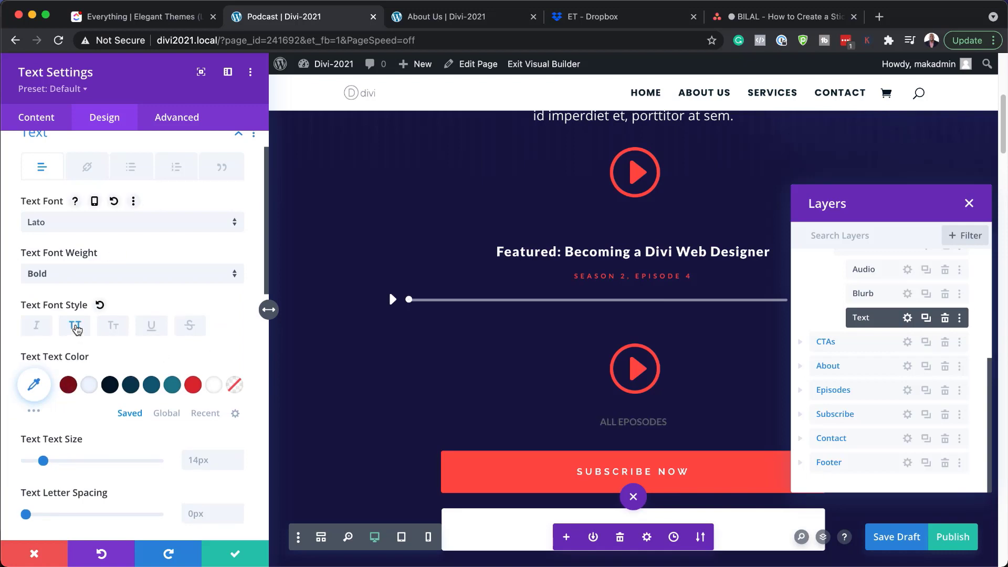
Set text size 10px, letter spacing 2px and line height 1.3em, then save the settings
scroll(200, 454, "down", 1)
left_click(204, 458)
type("10")
scroll(154, 477, "down", 4)
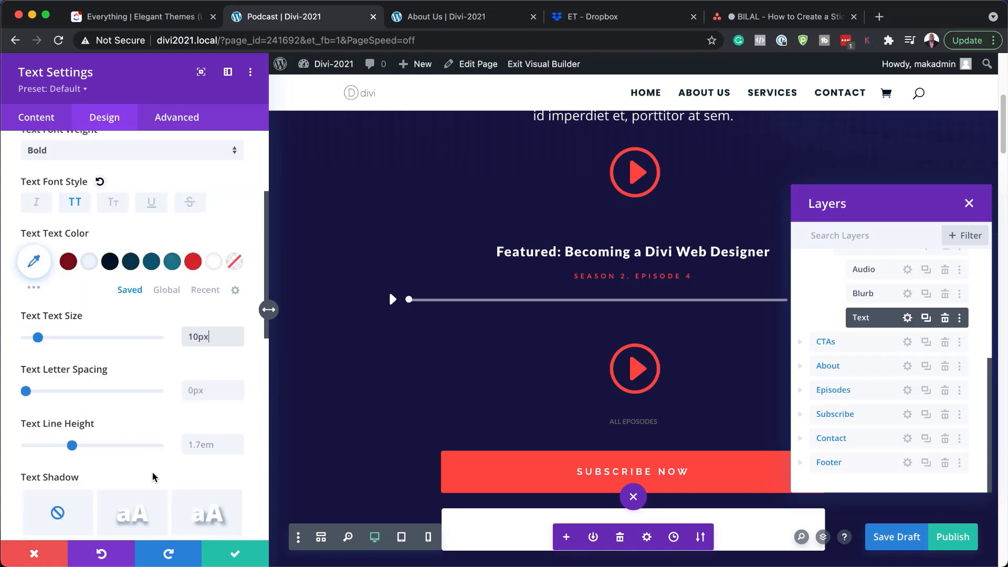
left_click(212, 391)
type("2")
scroll(210, 399, "down", 1)
left_click(205, 410)
type("1.3em")
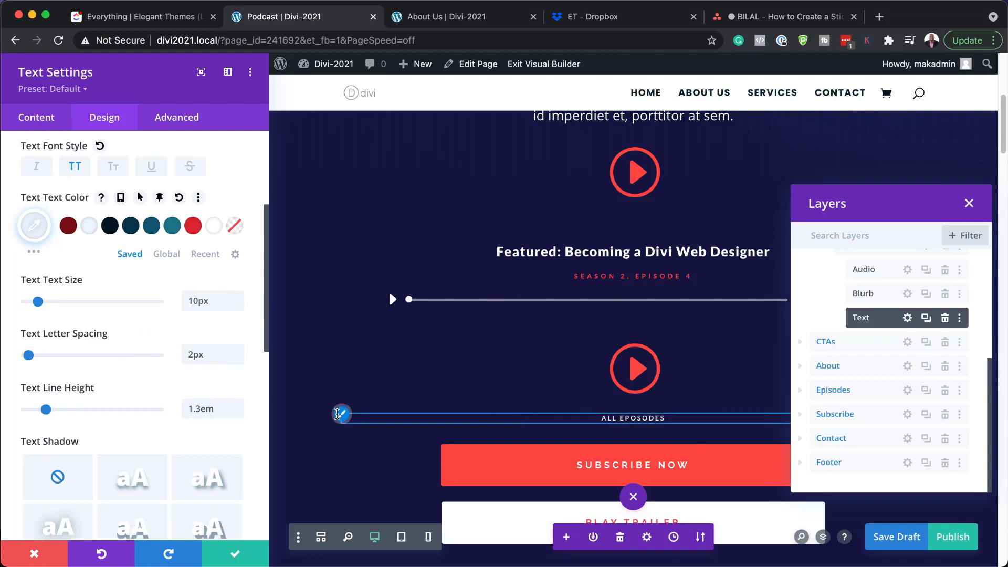
left_click(237, 556)
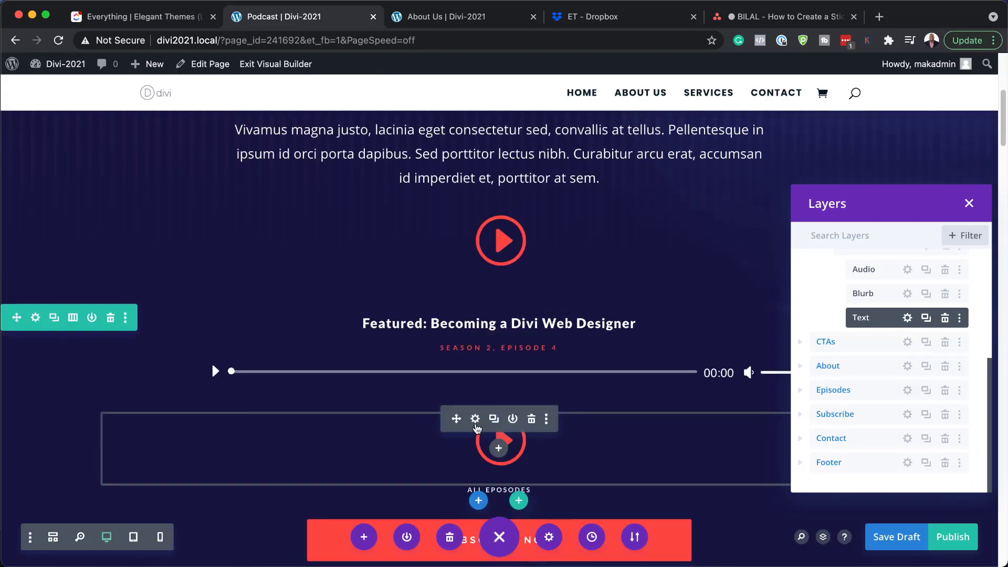
Set the play blurb's icon font size to 50px and save the draft
left_click(475, 419)
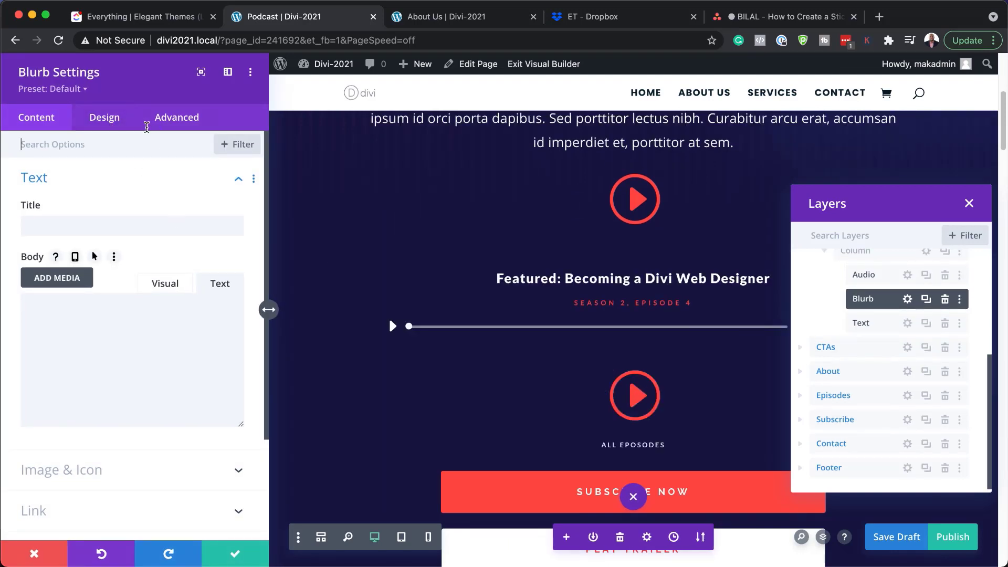
left_click(115, 123)
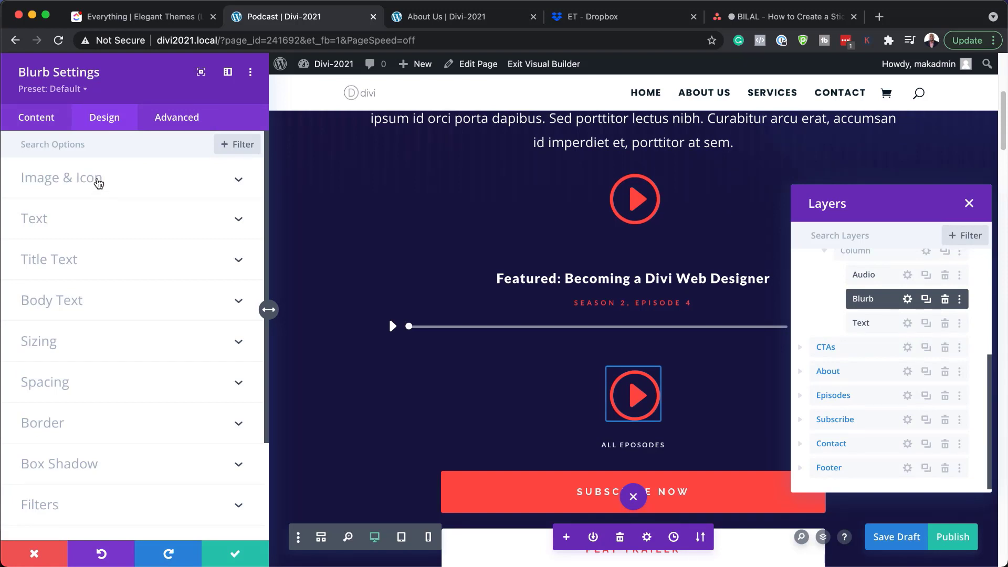
left_click(98, 189)
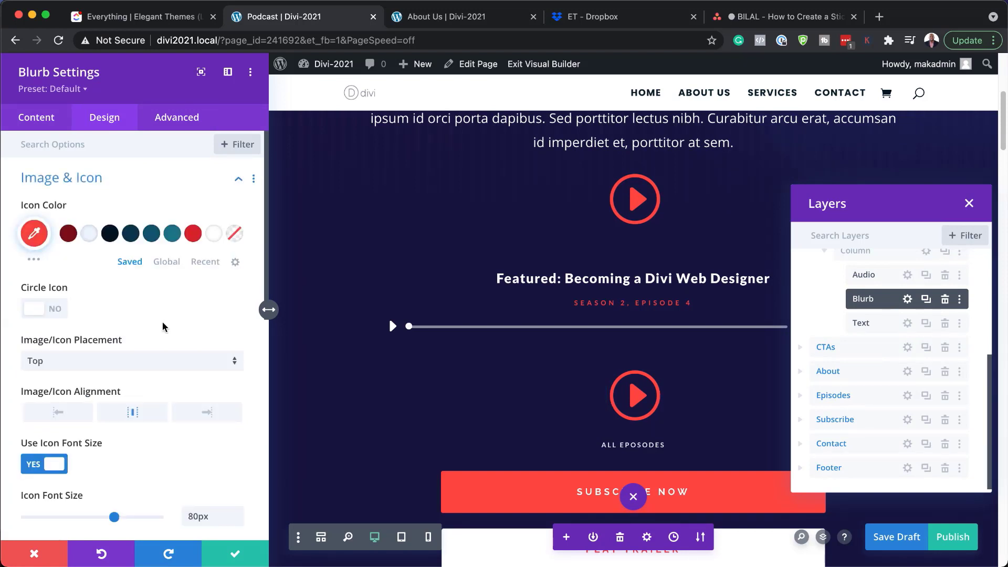
scroll(137, 404, "down", 1)
left_click(188, 502)
key("ctrl+a")
type("50")
key("ctrl+s")
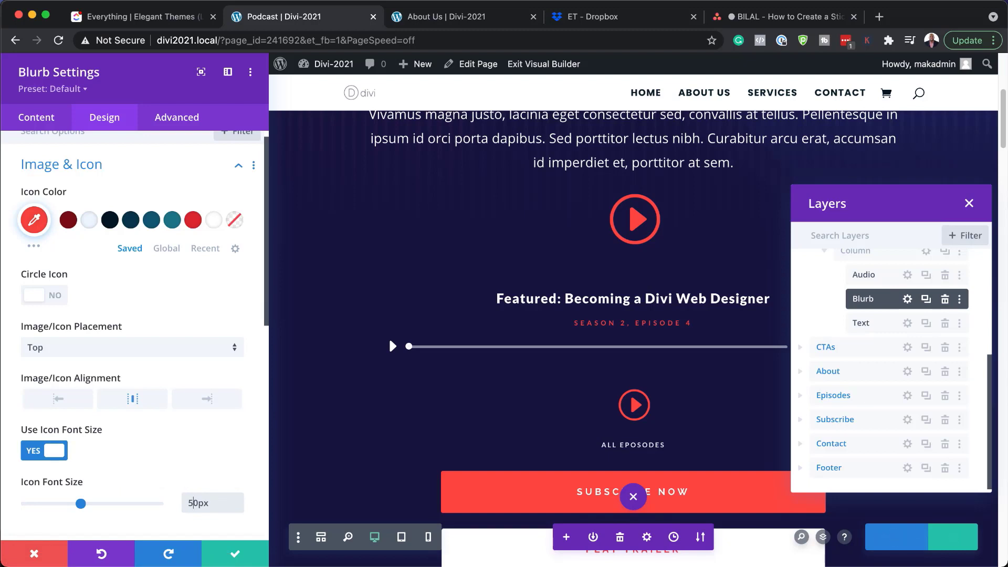
Set the blurb's content width to 100% and its width to 20%
scroll(163, 322, "down", 5)
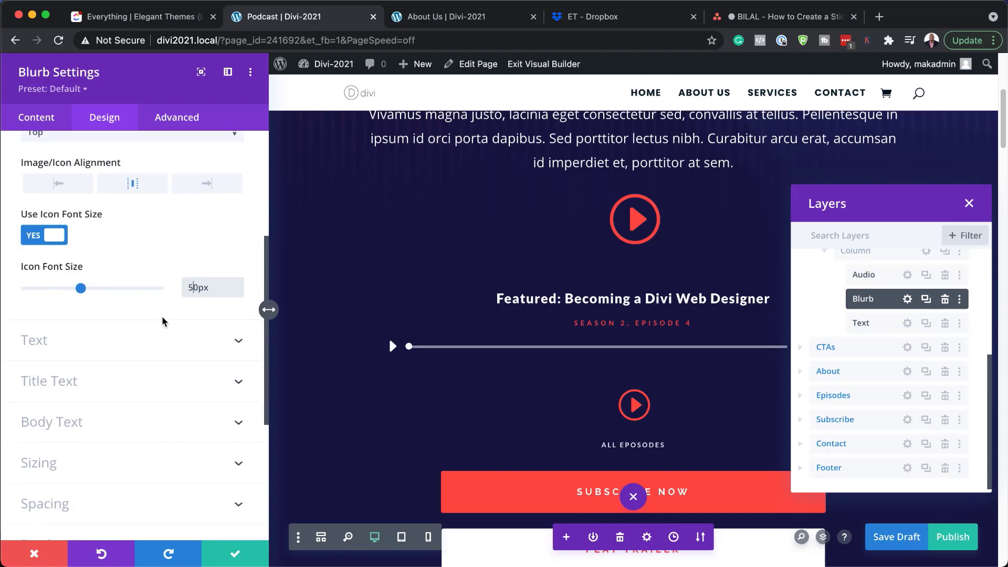
scroll(162, 336, "down", 1)
left_click(111, 415)
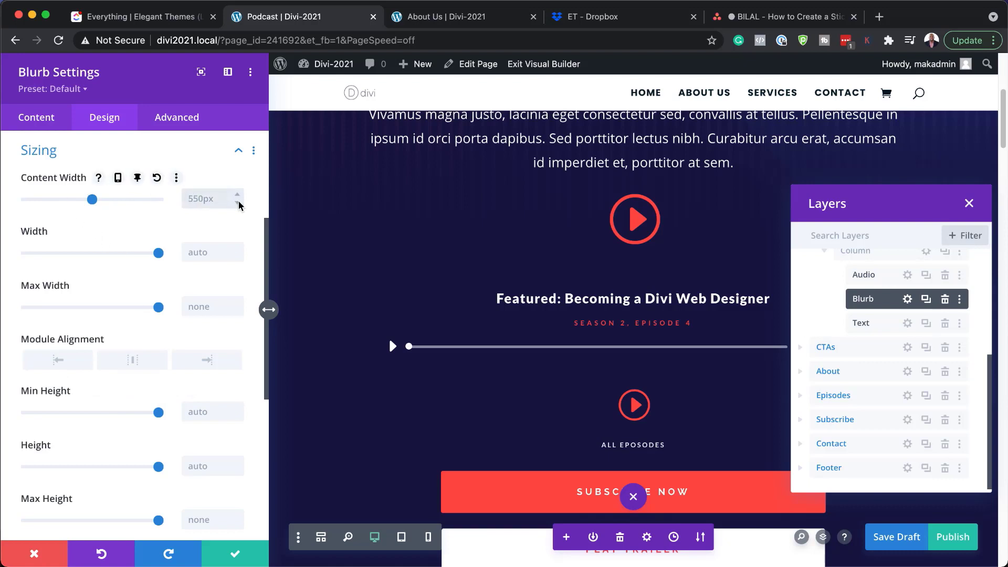
left_click(214, 252)
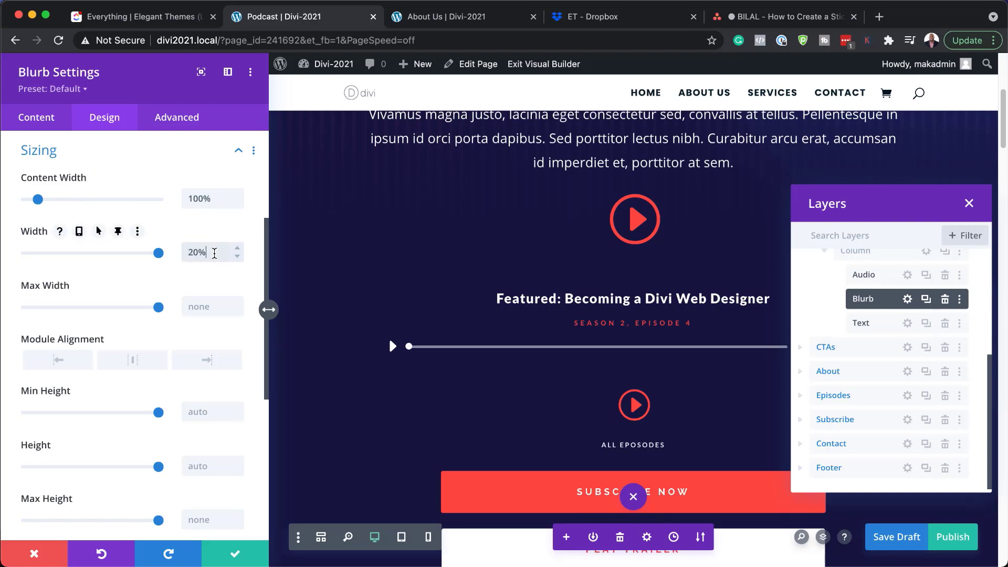
left_click(132, 360)
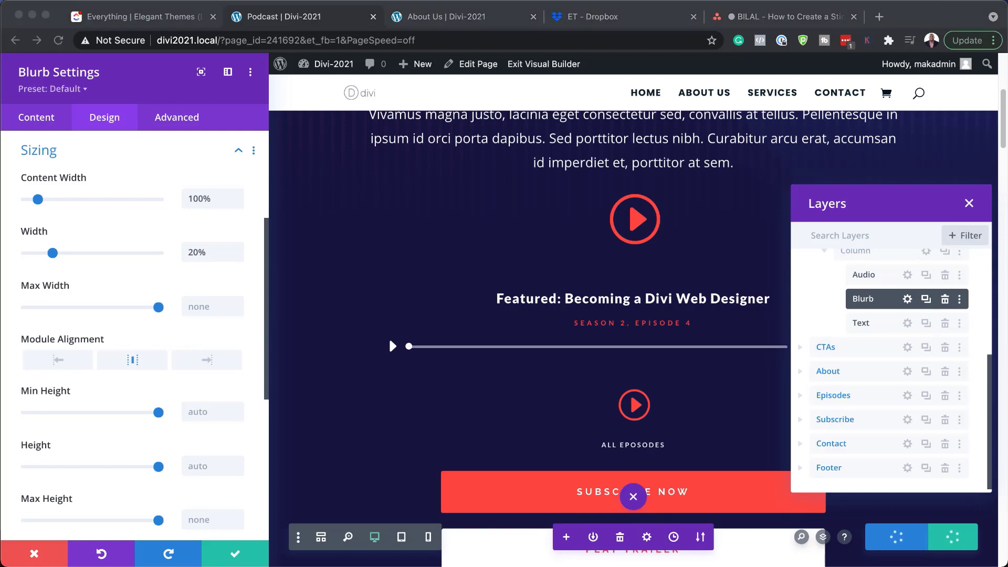
left_click(45, 122)
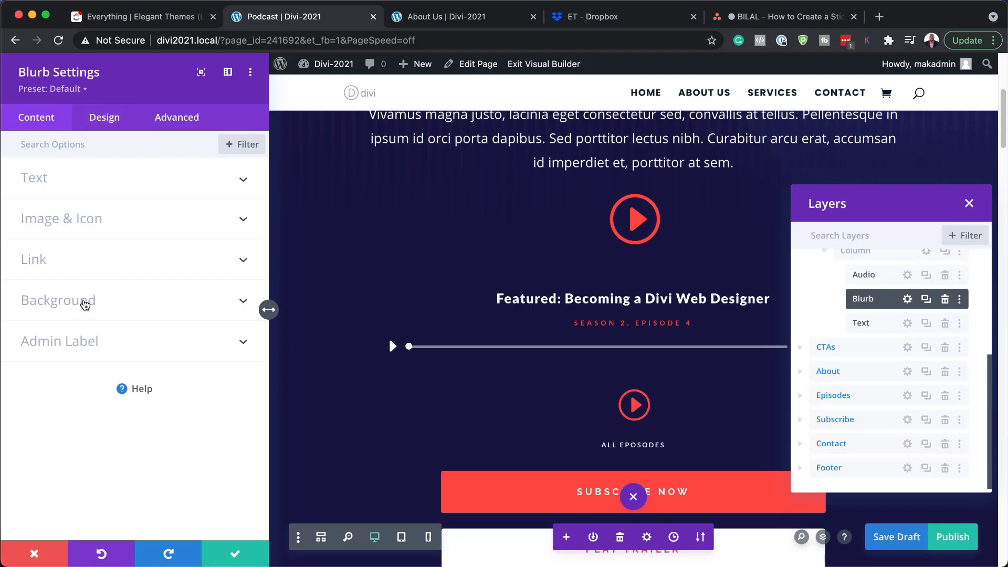
Give the blurb a #1a1844 background colour
left_click(85, 303)
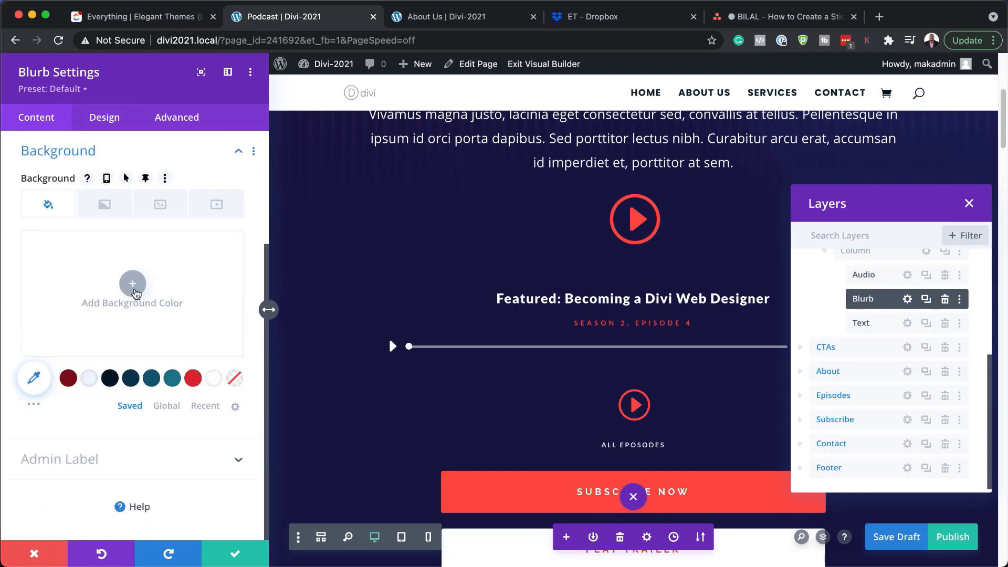
left_click(133, 284)
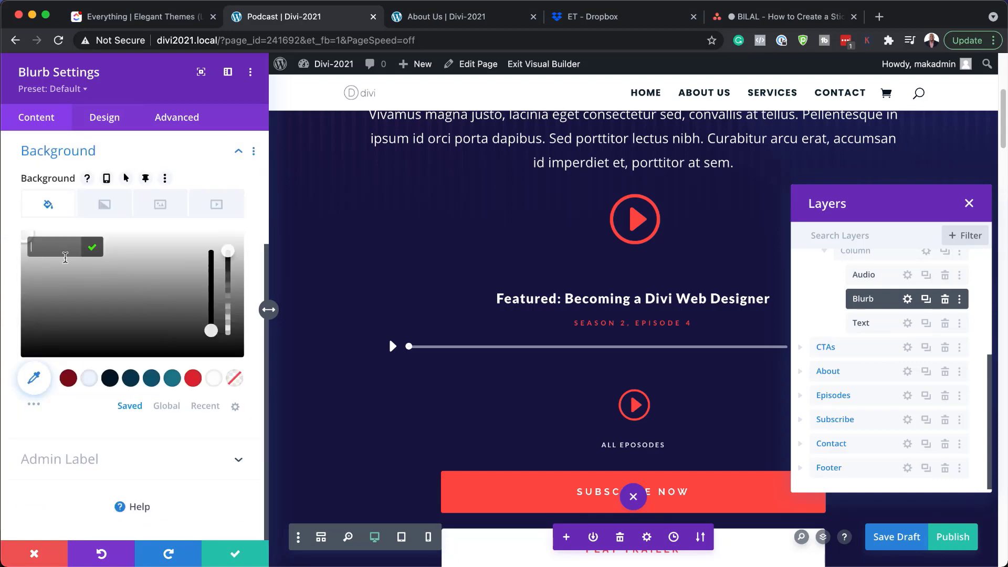
key("Return")
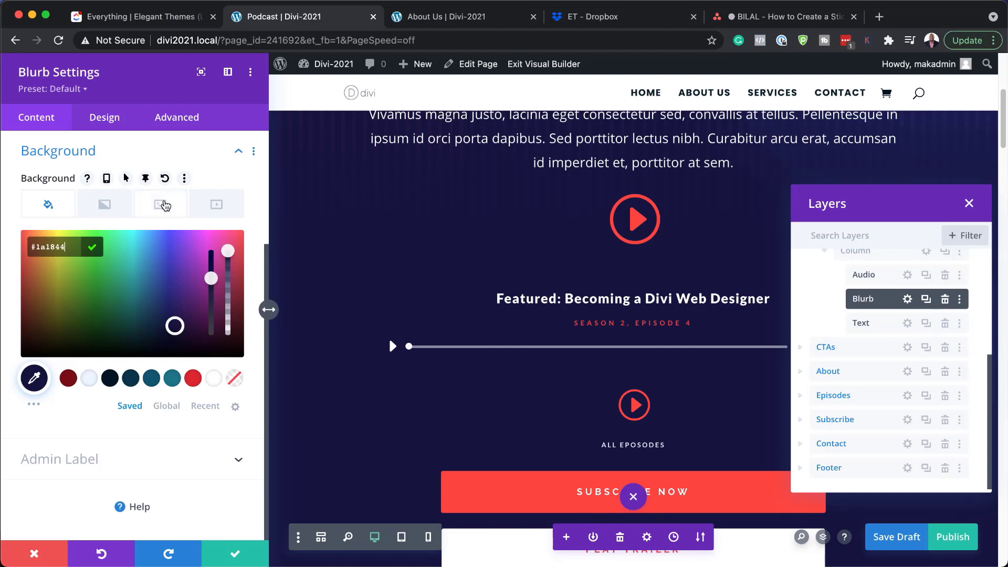
Use the concert photo from the Media Library as the blurb's background image
left_click(165, 211)
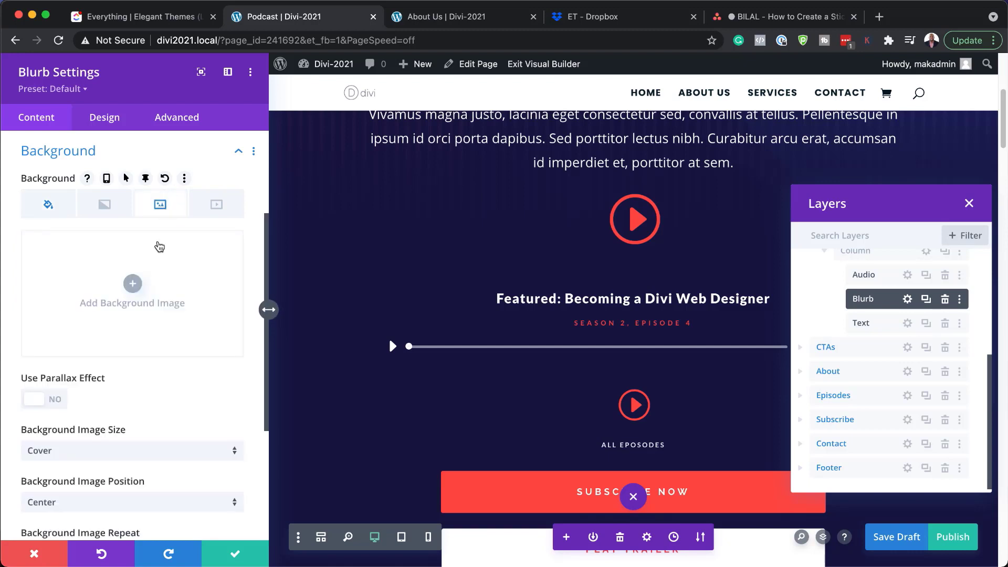
left_click(141, 290)
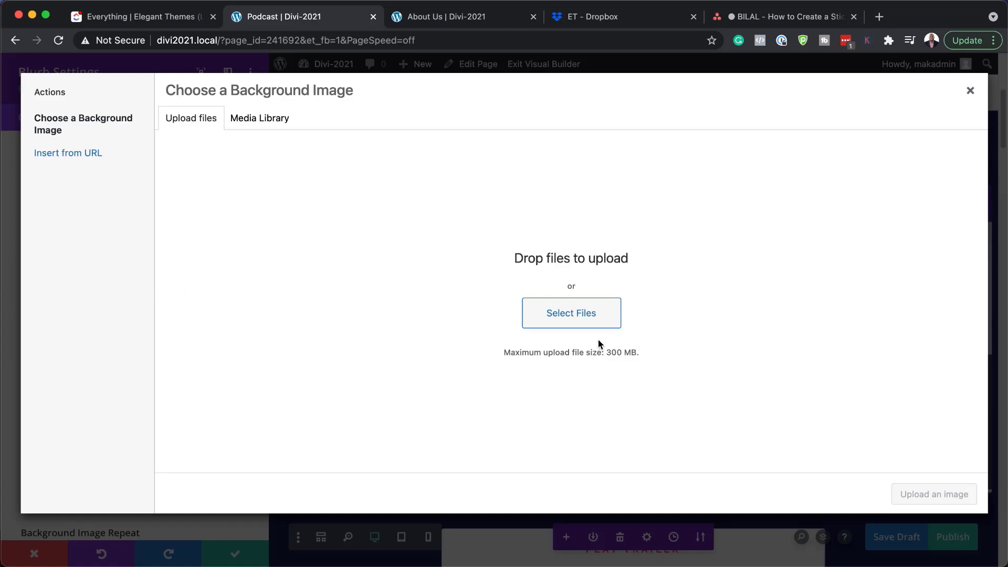
left_click(281, 118)
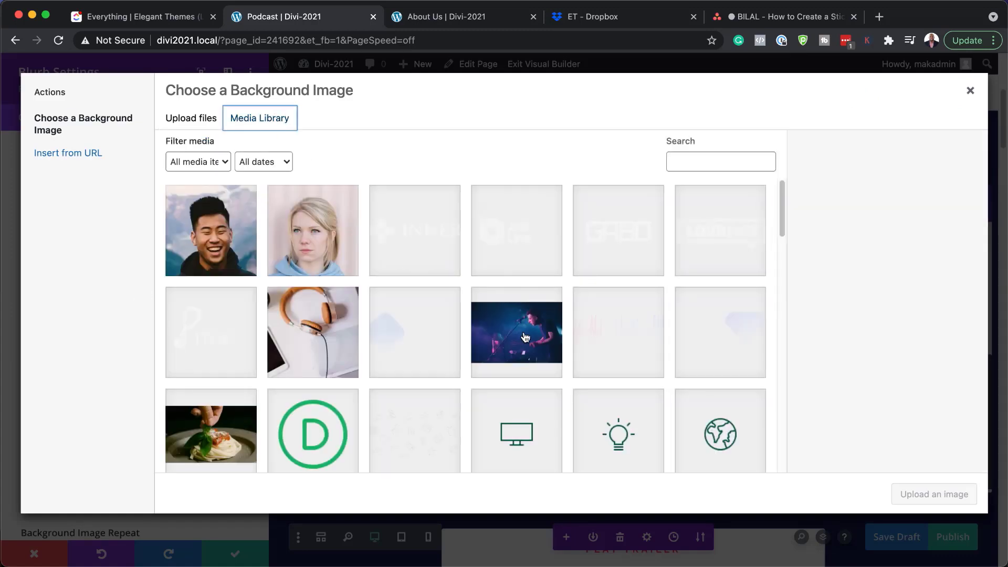
left_click(528, 337)
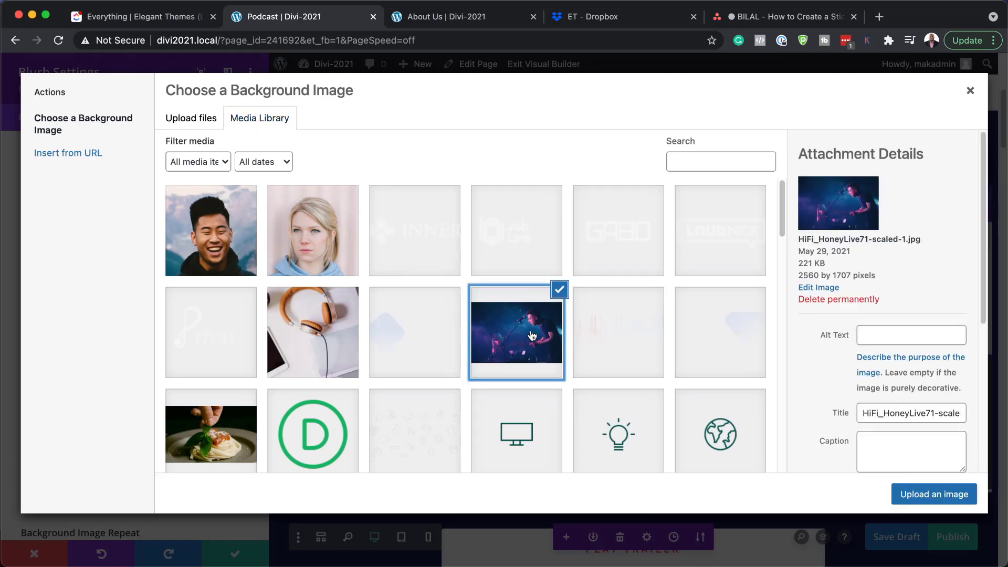
left_click(934, 494)
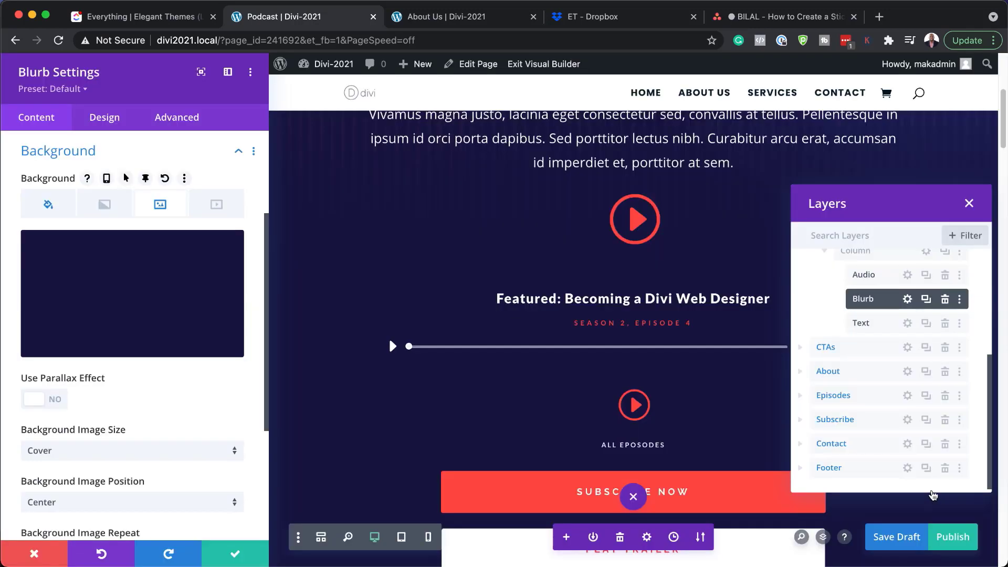
Set the background image blend mode to Luminosity
scroll(717, 421, "down", 2)
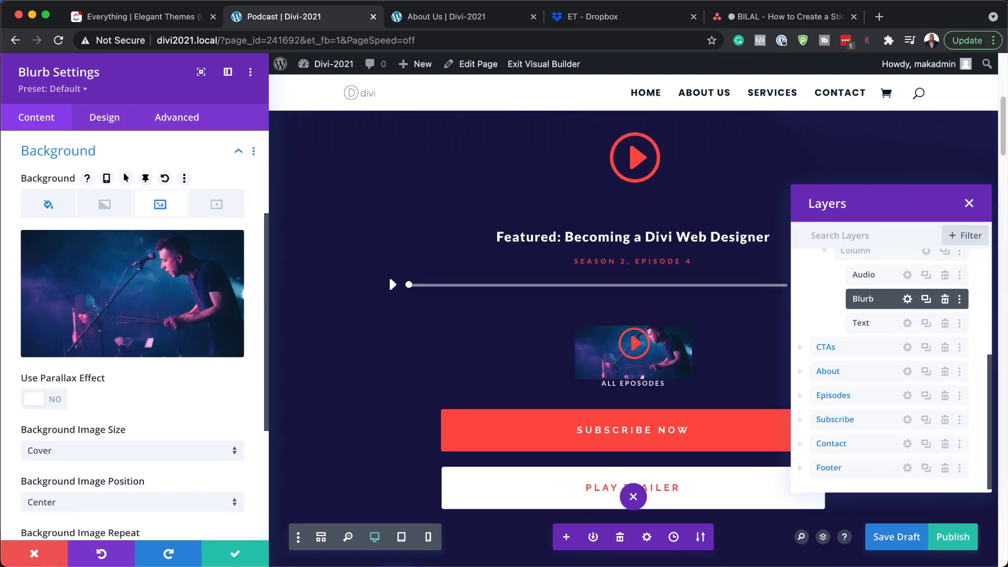
scroll(145, 333, "down", 3)
scroll(145, 332, "down", 2)
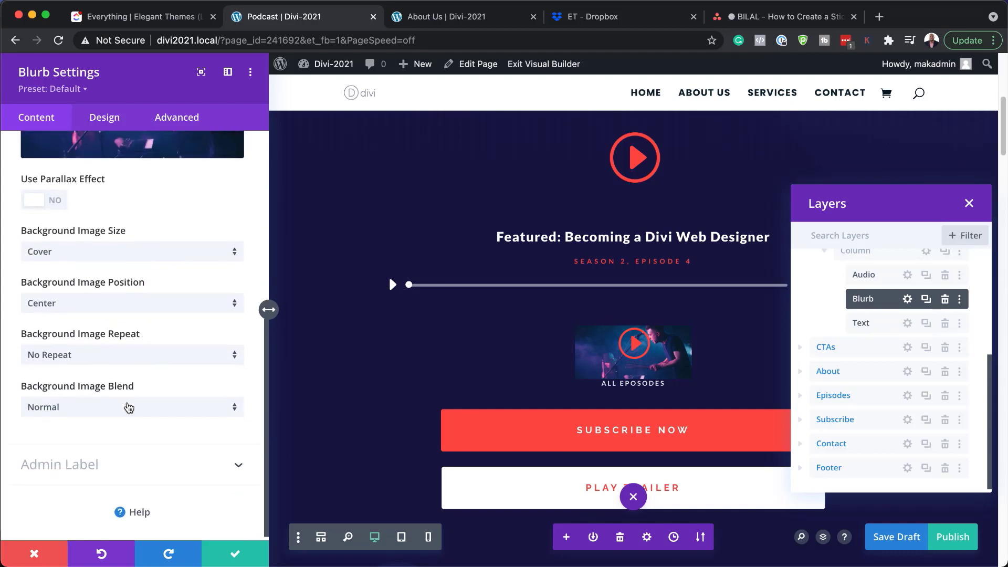
left_click(128, 411)
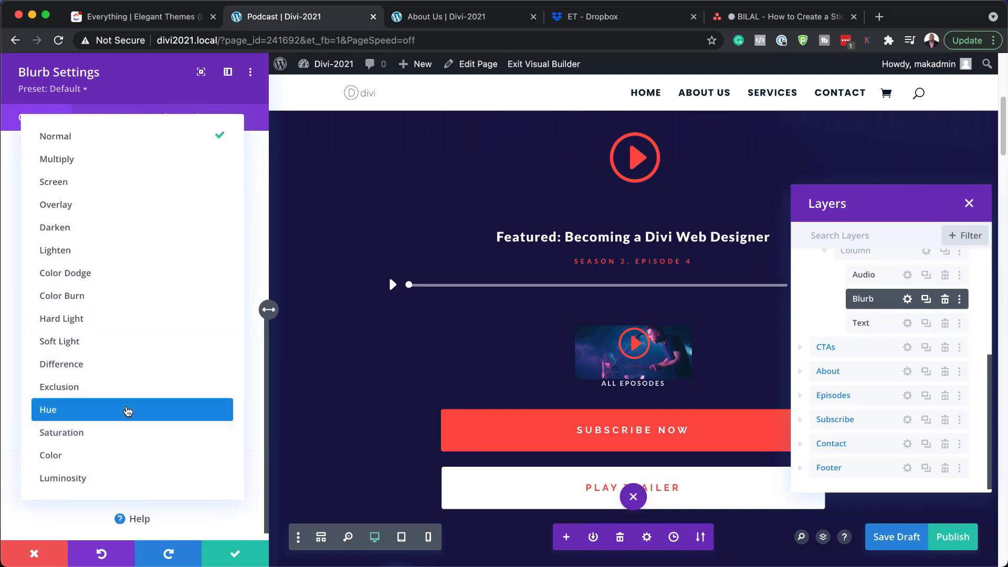
left_click(113, 479)
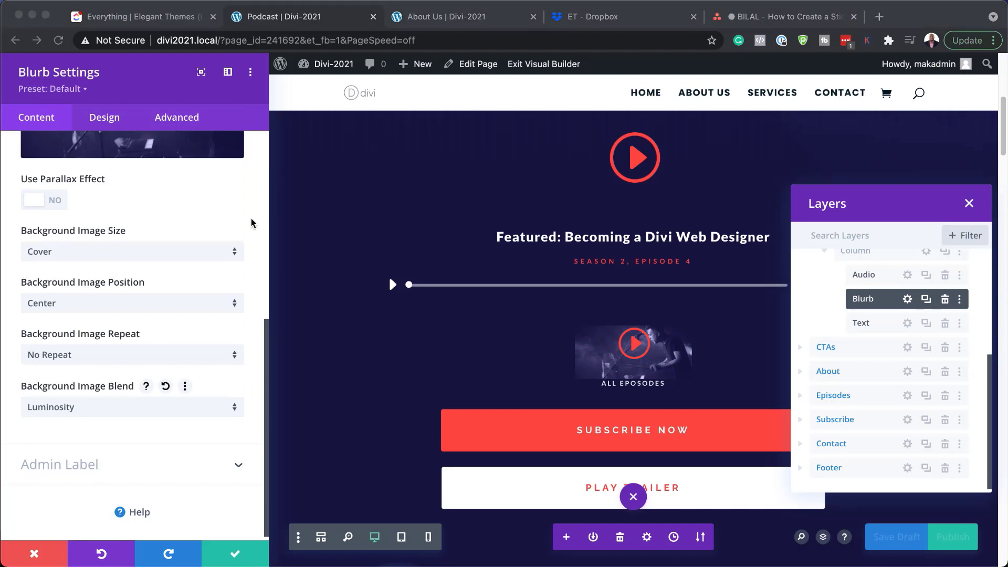
Hide the blurb by default with display:none on its Main Element CSS
left_click(188, 120)
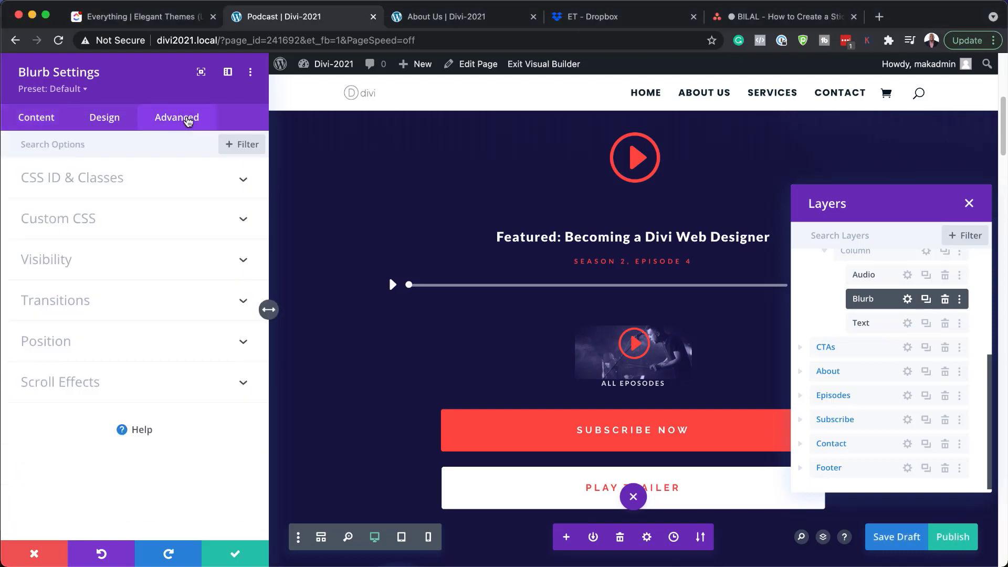
left_click(76, 220)
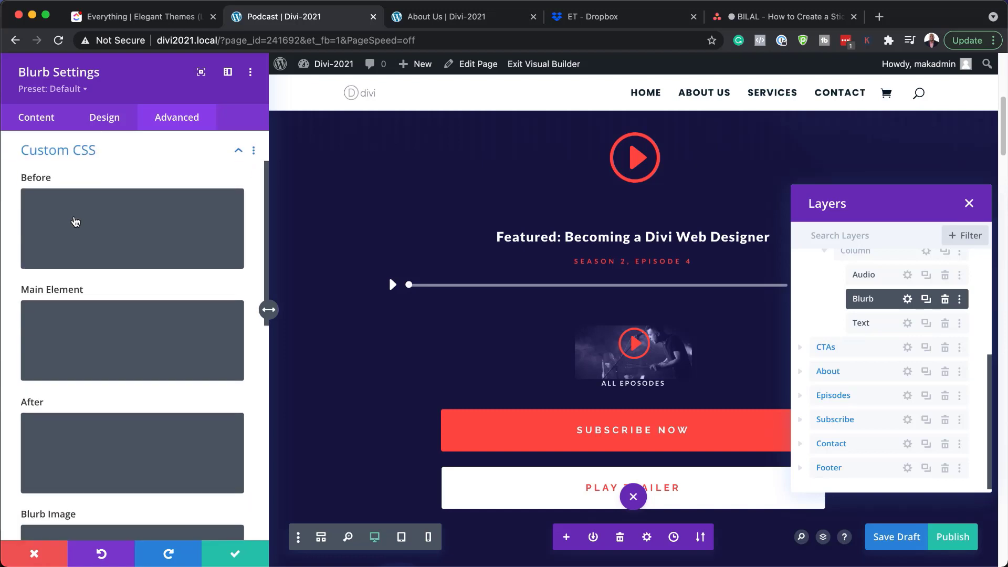
left_click(50, 329)
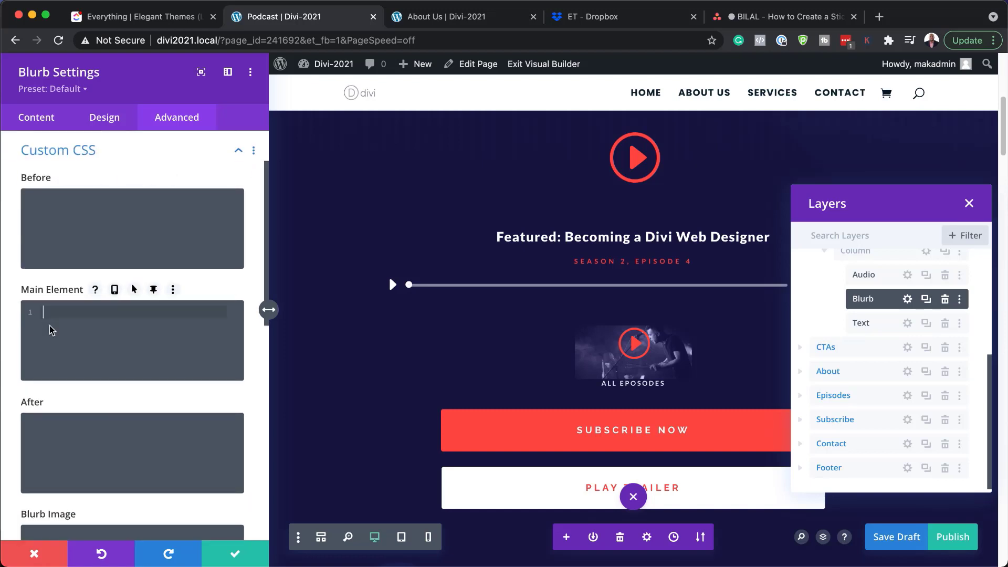
type("display:none;")
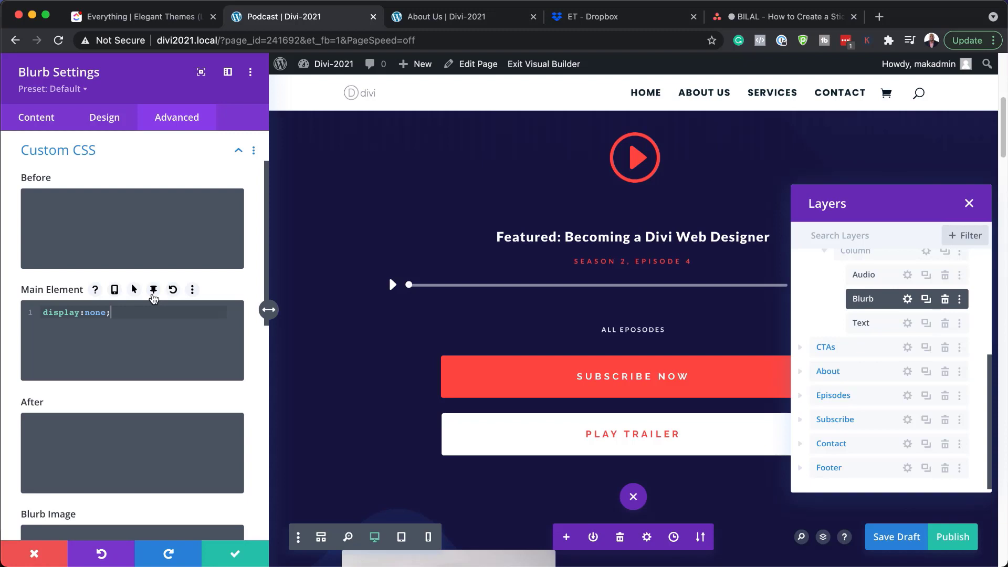
Give the Main Element a sticky-state CSS of display:block;
left_click(155, 292)
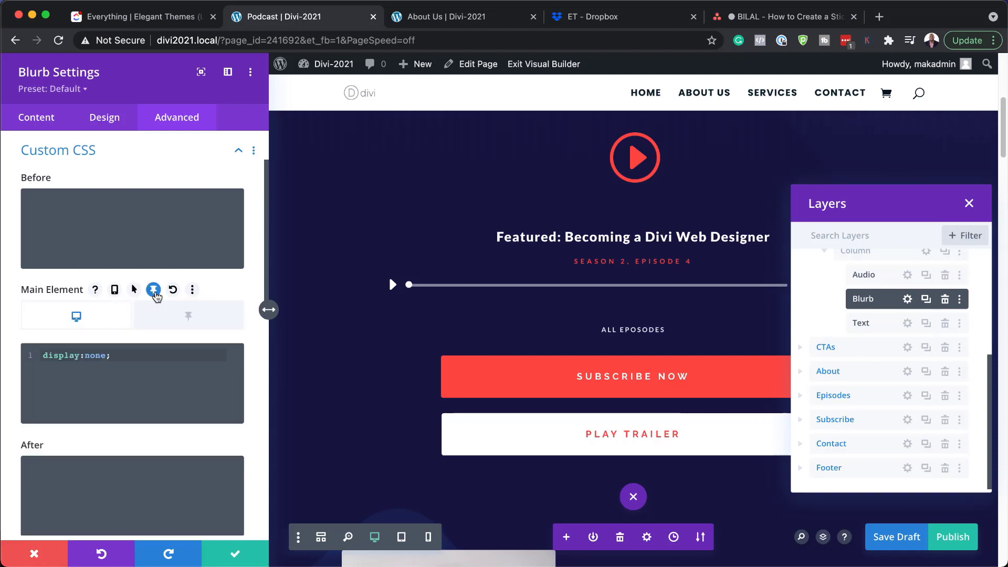
left_click(201, 320)
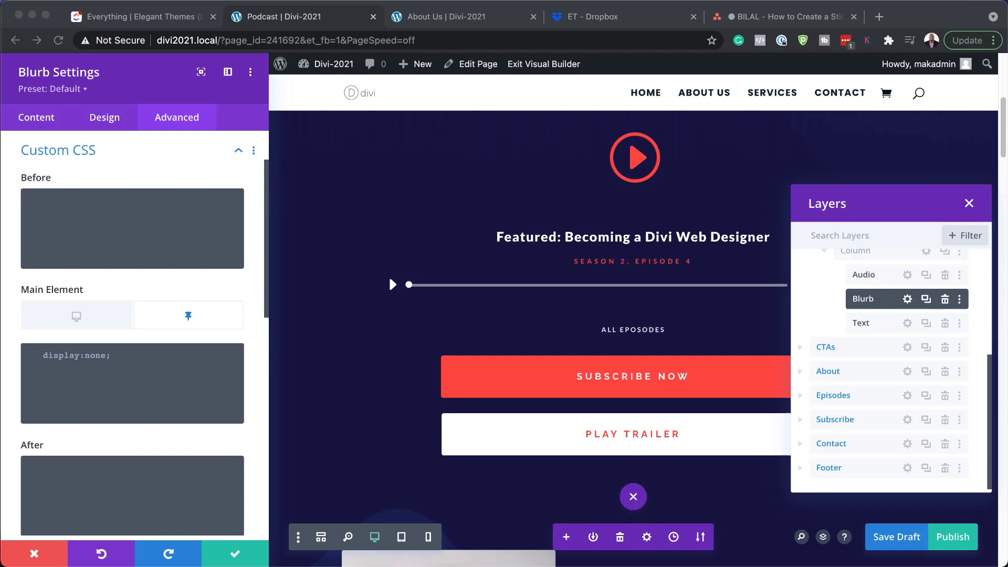
left_click(56, 349)
type("display:block;")
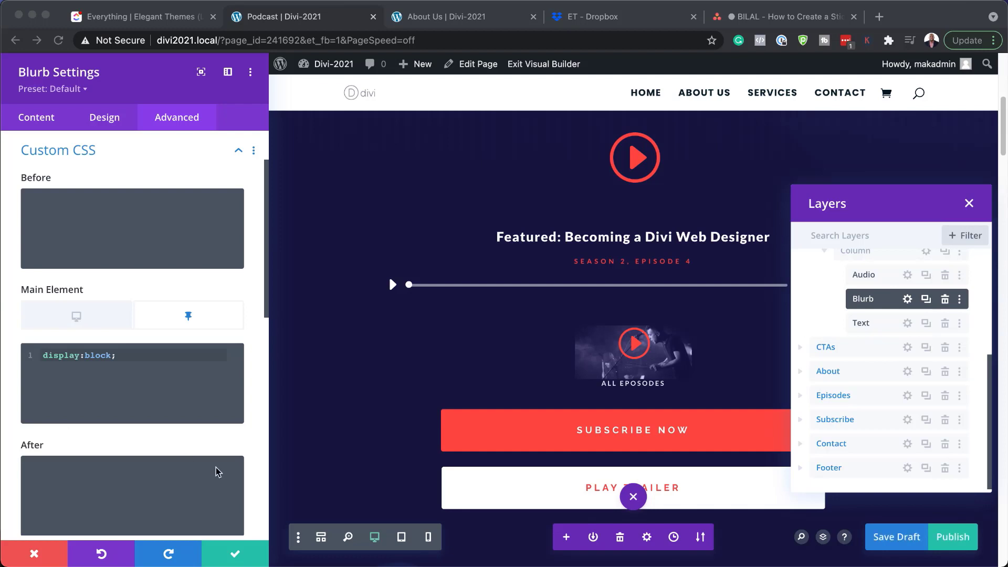
Add a 10px bottom margin to the Blurb Image CSS and save the blurb settings
scroll(121, 462, "down", 5)
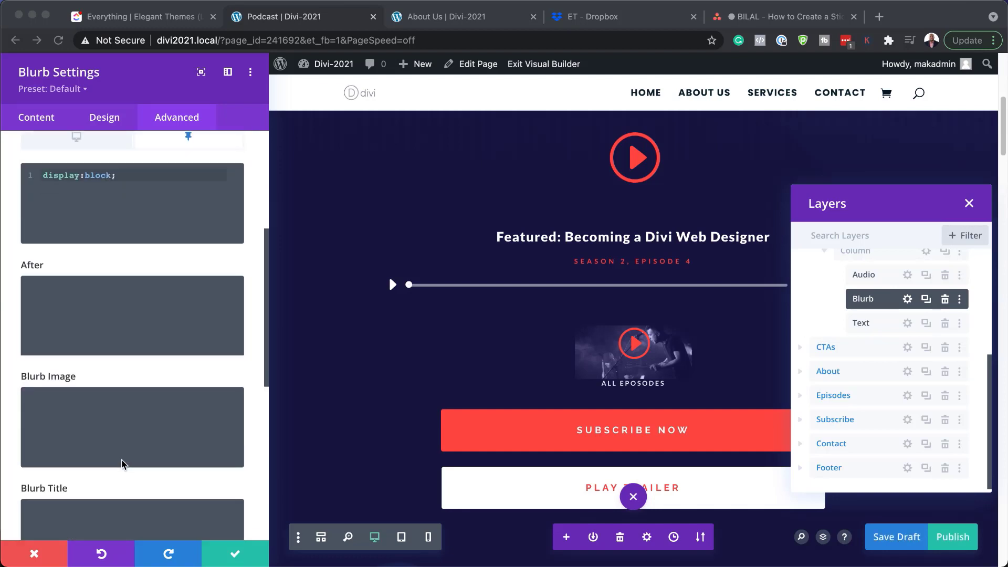
left_click(84, 404)
type("margin-bottom: 10px")
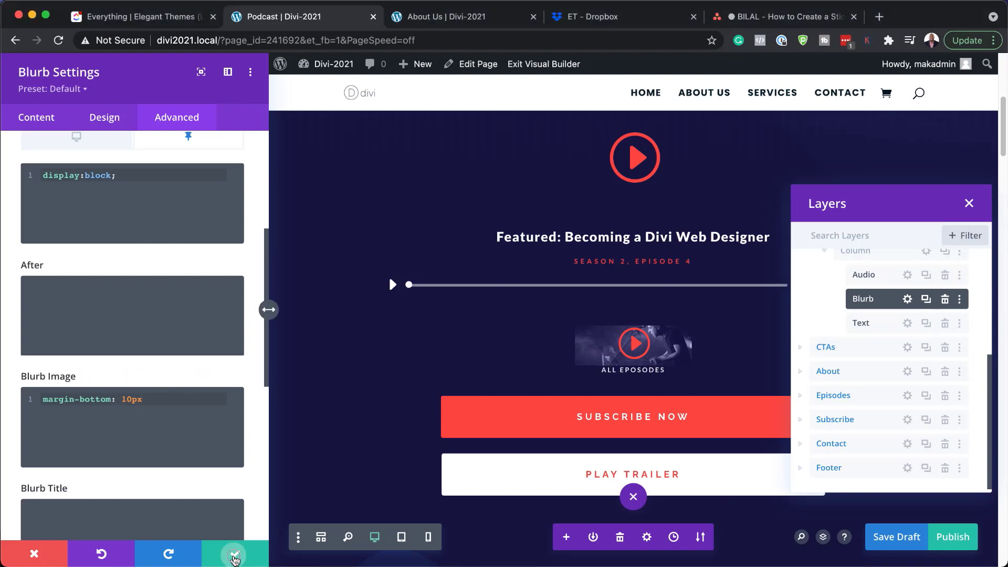
left_click(235, 553)
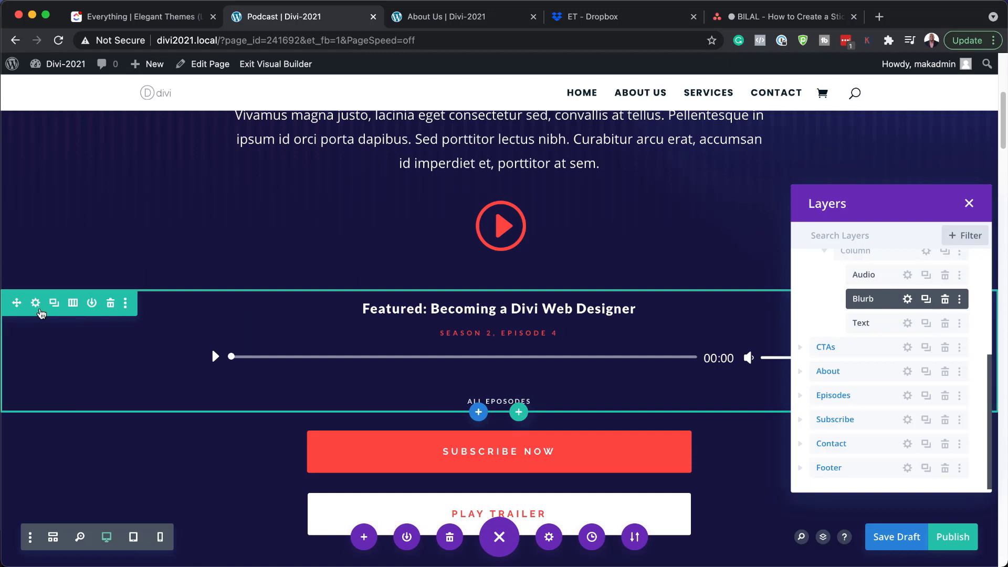
Give the player column's Main Element custom CSS a vertical flex-column layout and save the draft
left_click(36, 303)
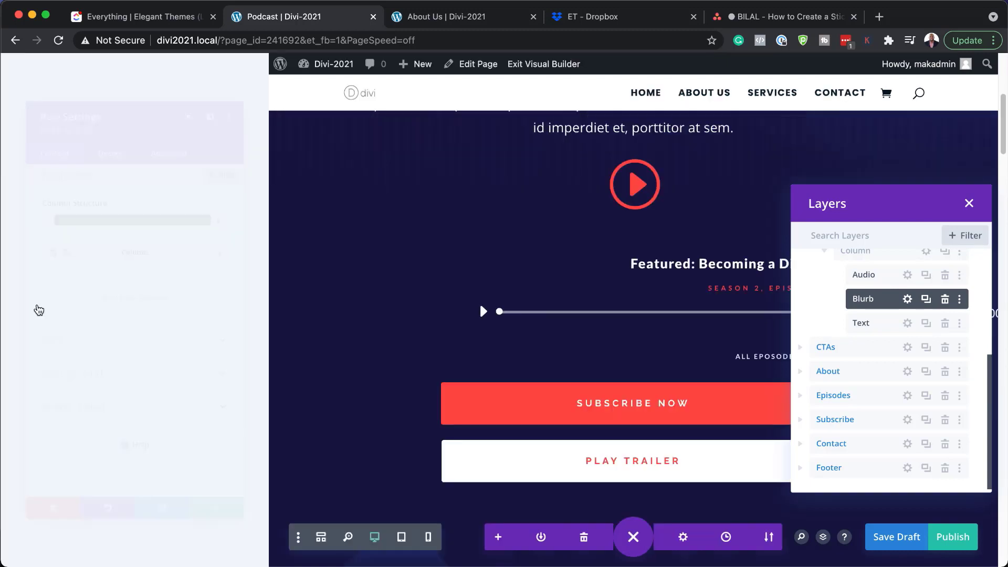
left_click(34, 241)
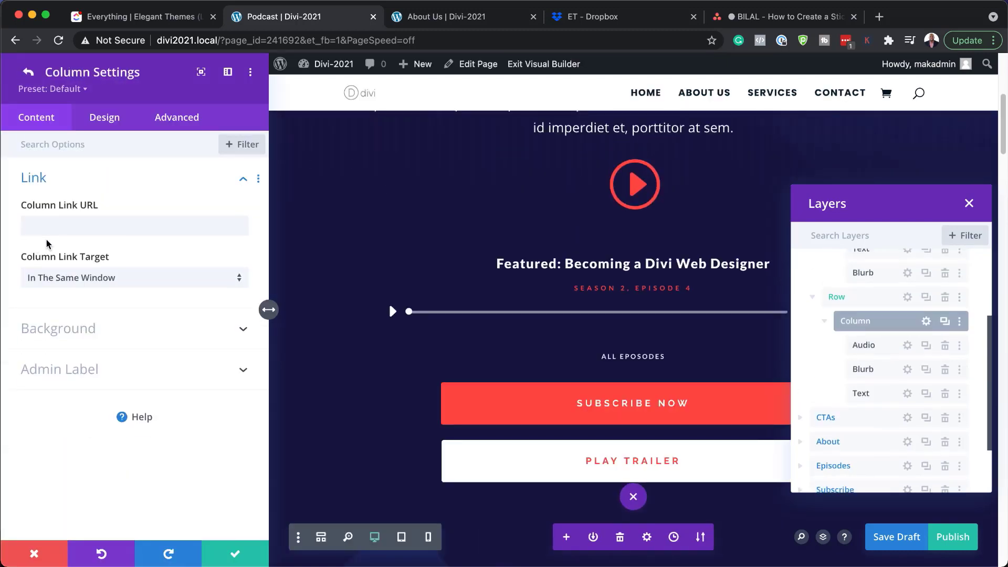
left_click(177, 128)
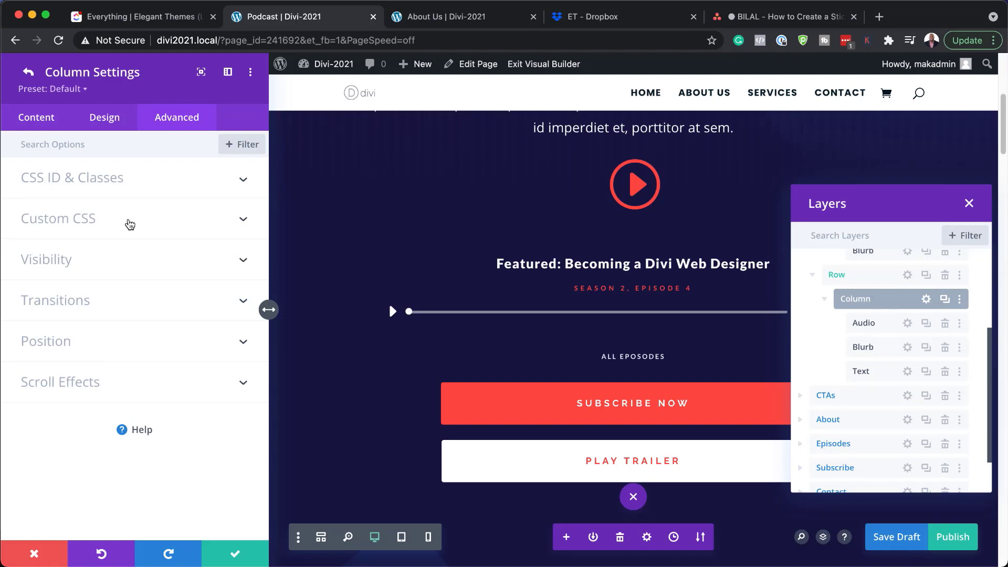
left_click(130, 225)
left_click(94, 337)
type("display:flex; flex-direction:column;")
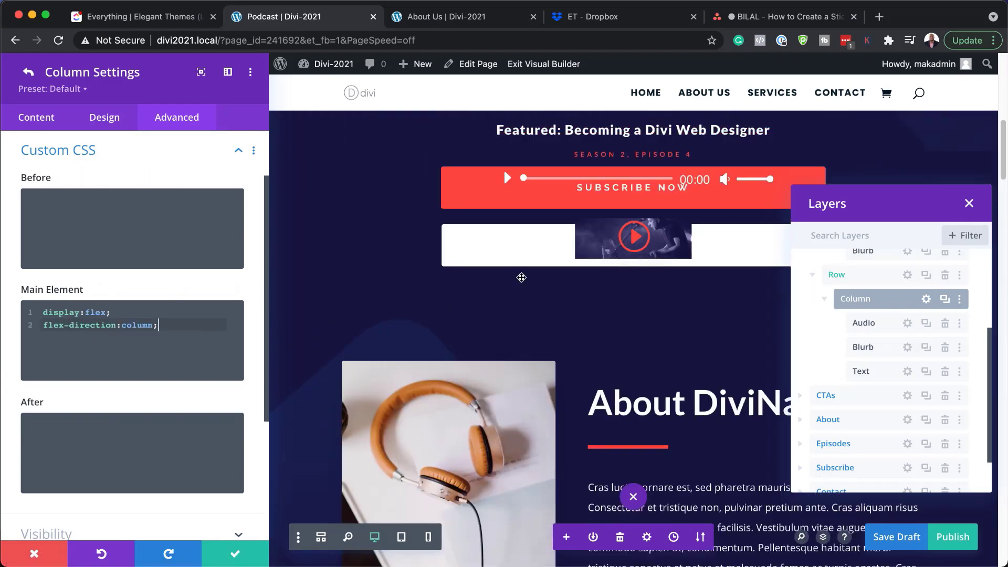
key("super+s")
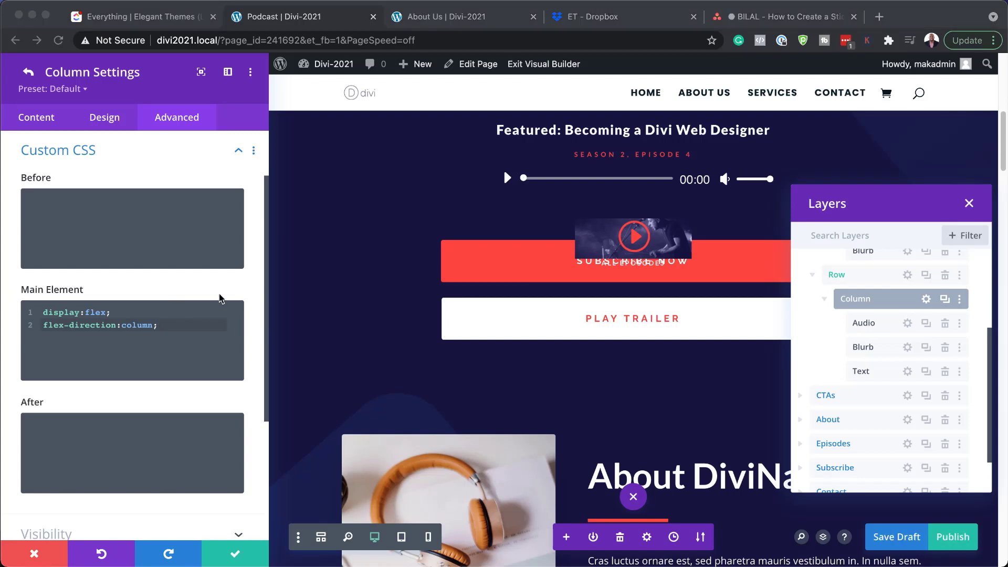
Add sticky-state Main Element CSS laying the column's items in a centred row, then save
left_click(244, 293)
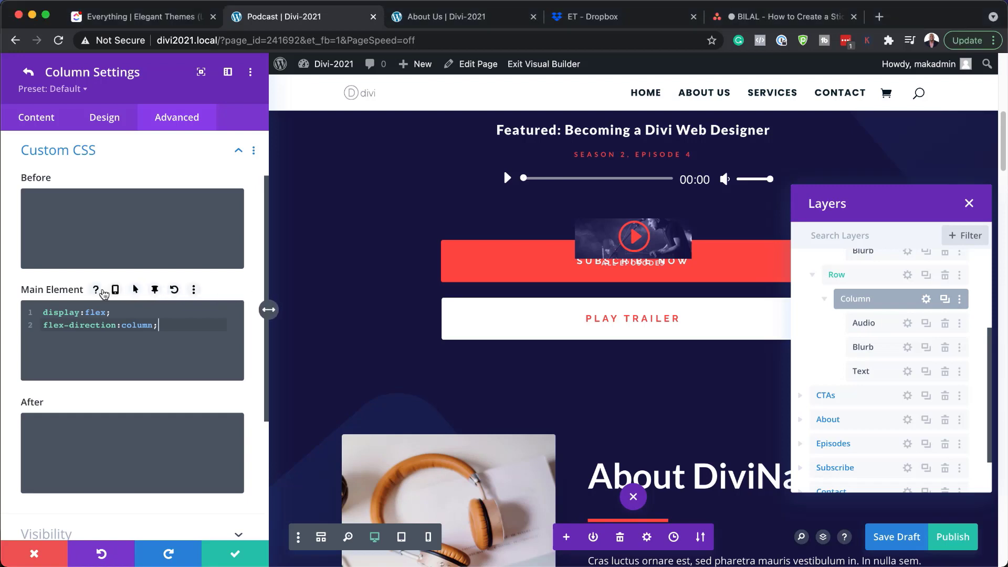
left_click(156, 290)
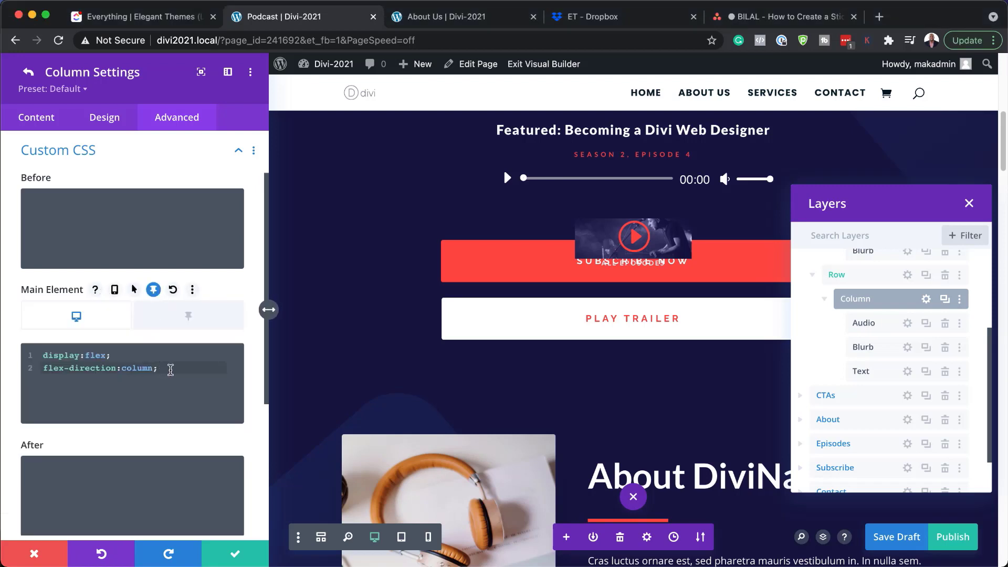
left_click(189, 317)
left_click(61, 356)
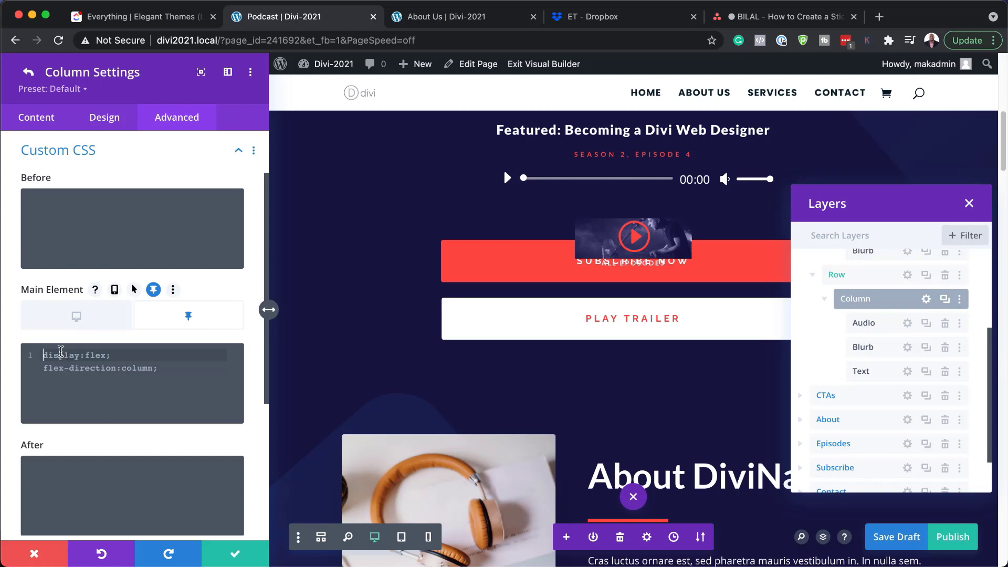
type("display:flex; flex-direction: row; align-items:center; justify-content:center;")
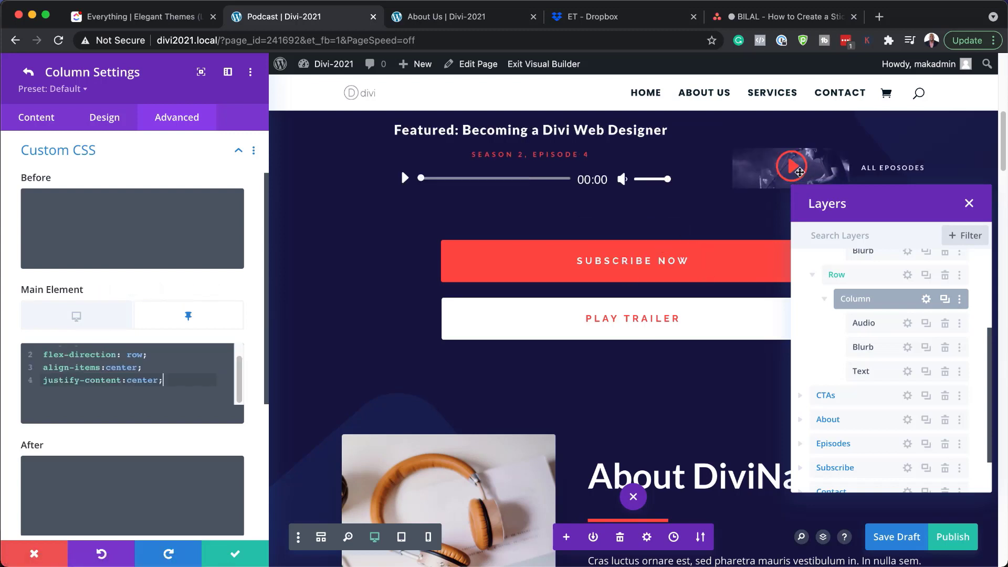
left_click(77, 317)
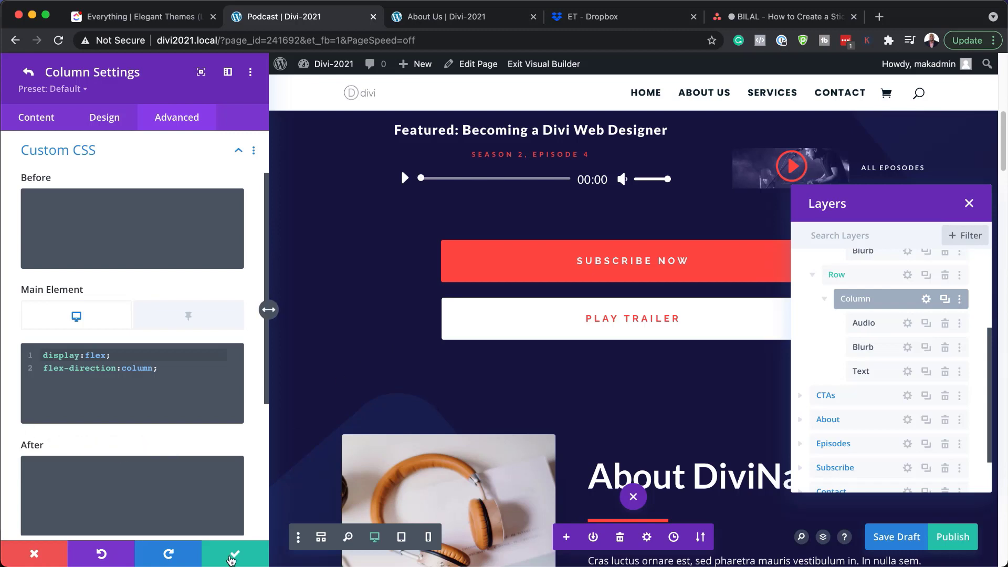
left_click(235, 555)
left_click(235, 555)
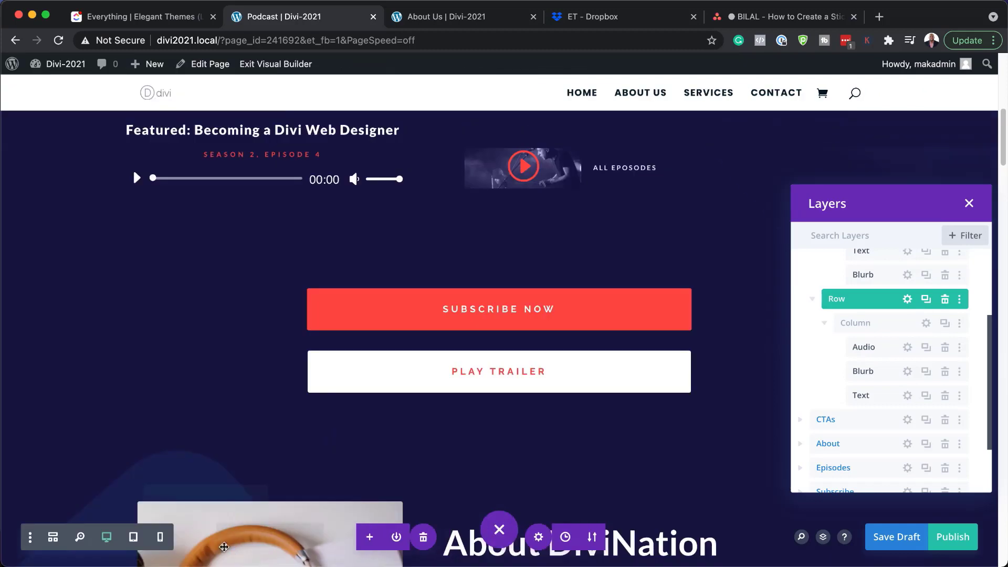
Scroll the About Us page to verify the player row sticks with the All Episodes blurb beside it
key("super+w")
scroll(791, 376, "down", 3)
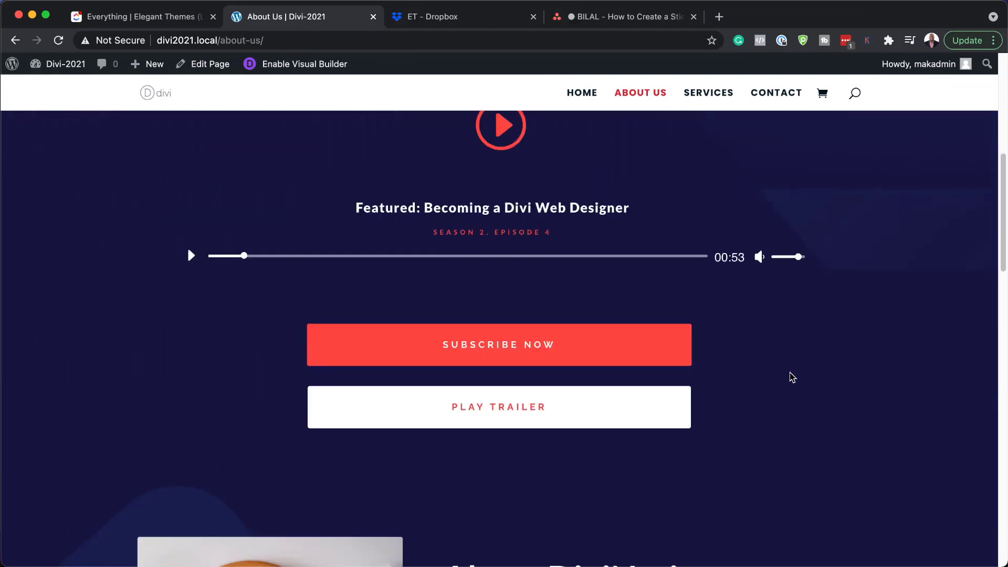
scroll(791, 376, "down", 2)
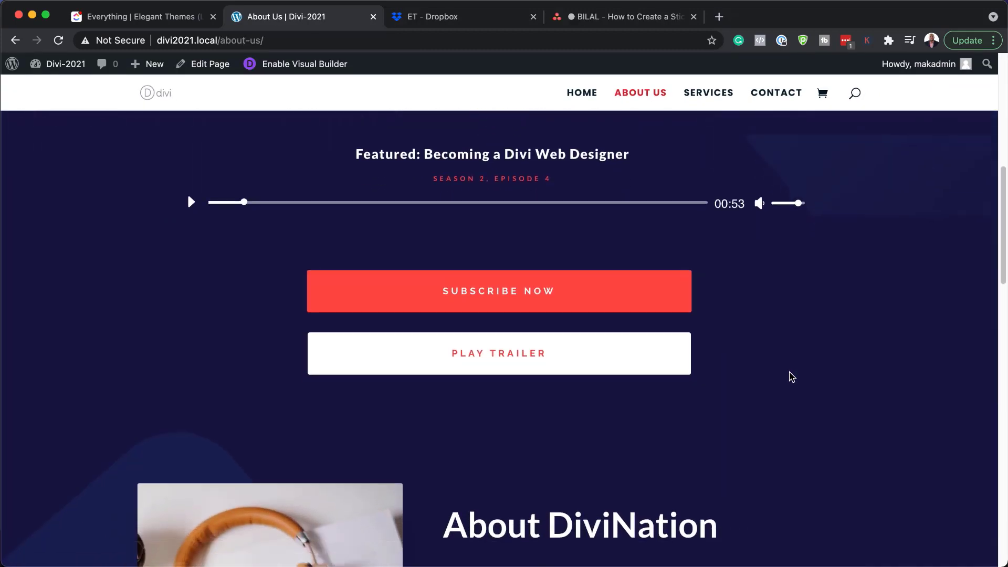
scroll(791, 377, "down", 6)
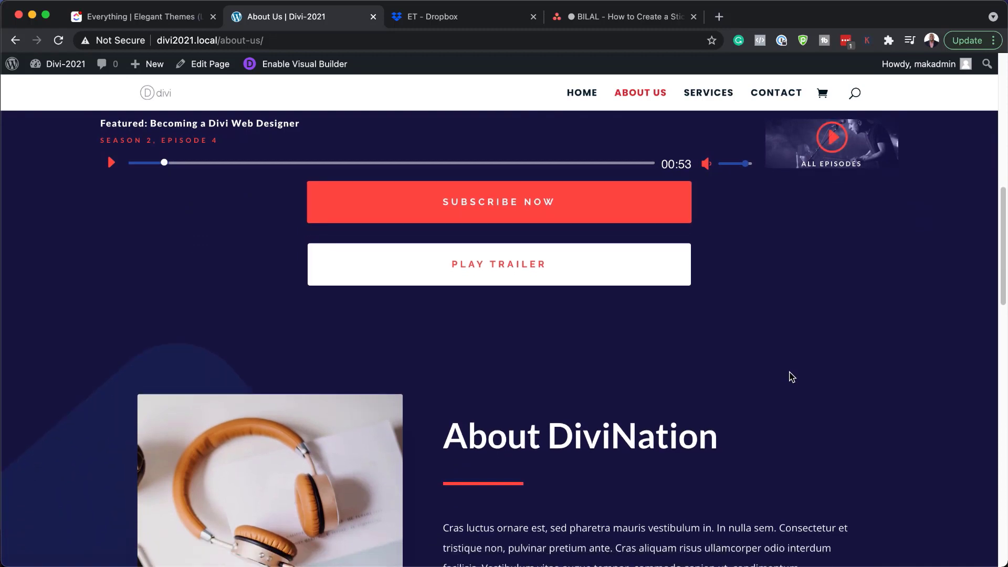
scroll(791, 377, "down", 6)
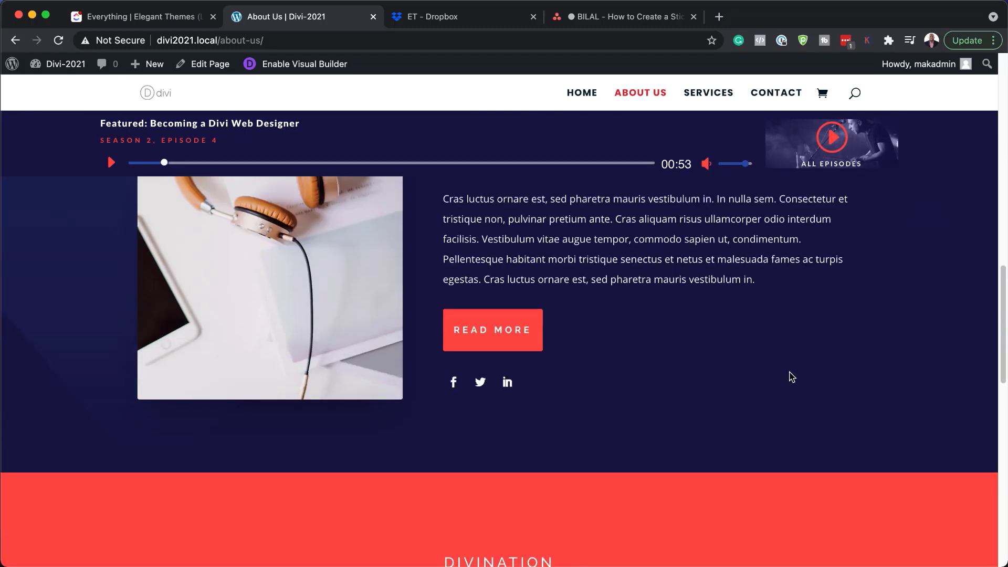
scroll(791, 377, "up", 5)
scroll(791, 377, "up", 10)
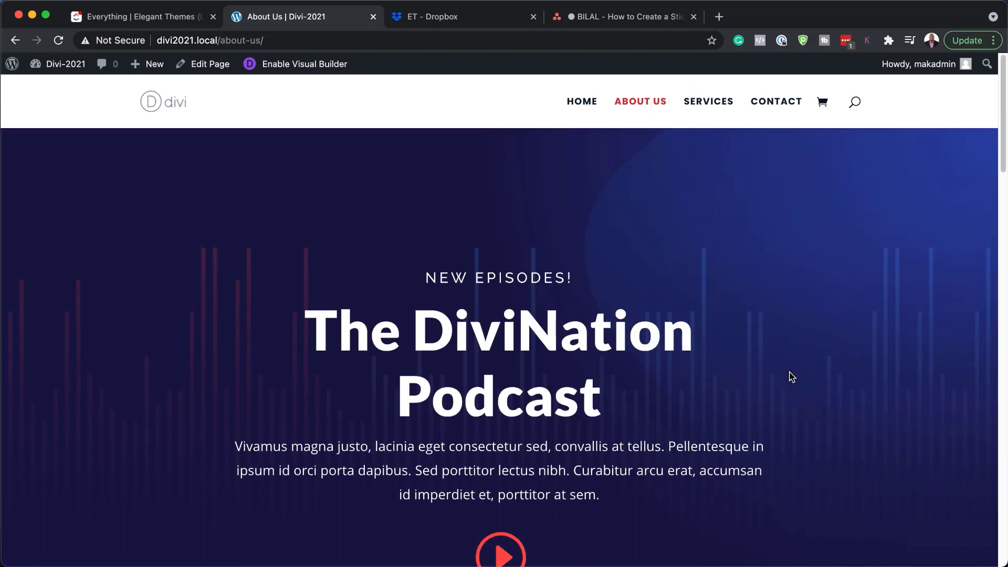
scroll(791, 377, "down", 6)
scroll(791, 376, "down", 8)
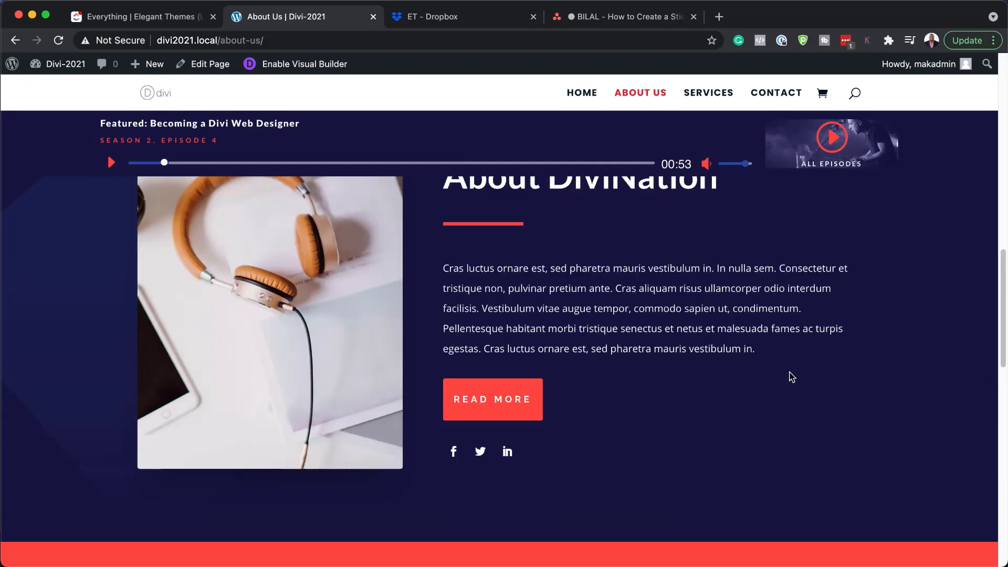